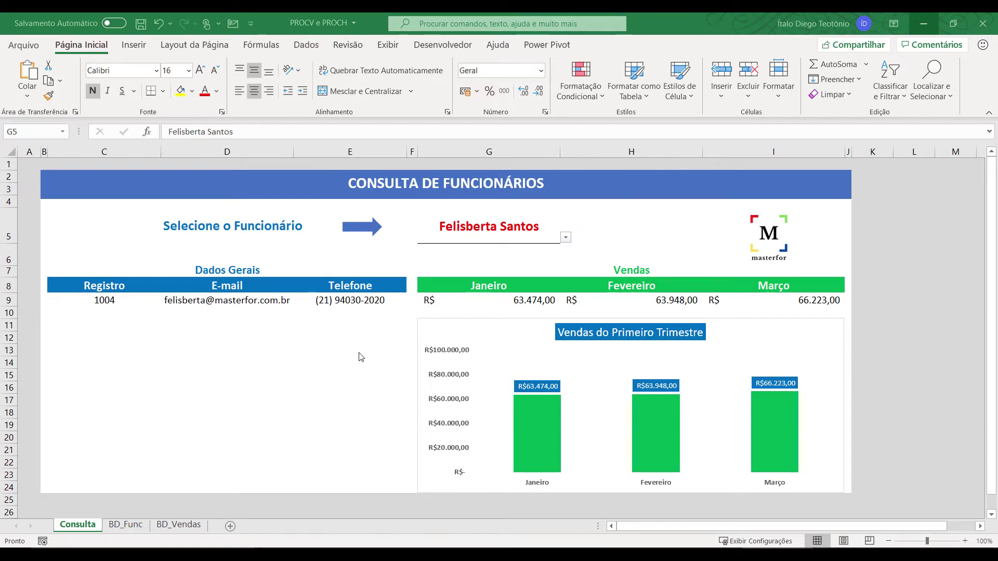
- Try the finished lookup sheet by choosing two different employees in turn from the selection list in G5
left_click(530, 237)
left_click(565, 238)
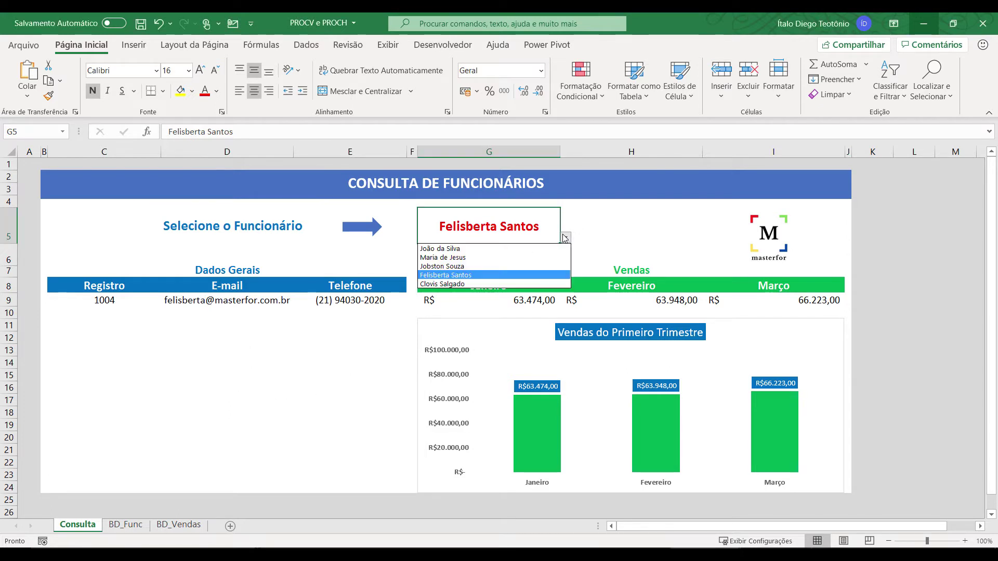
left_click(524, 255)
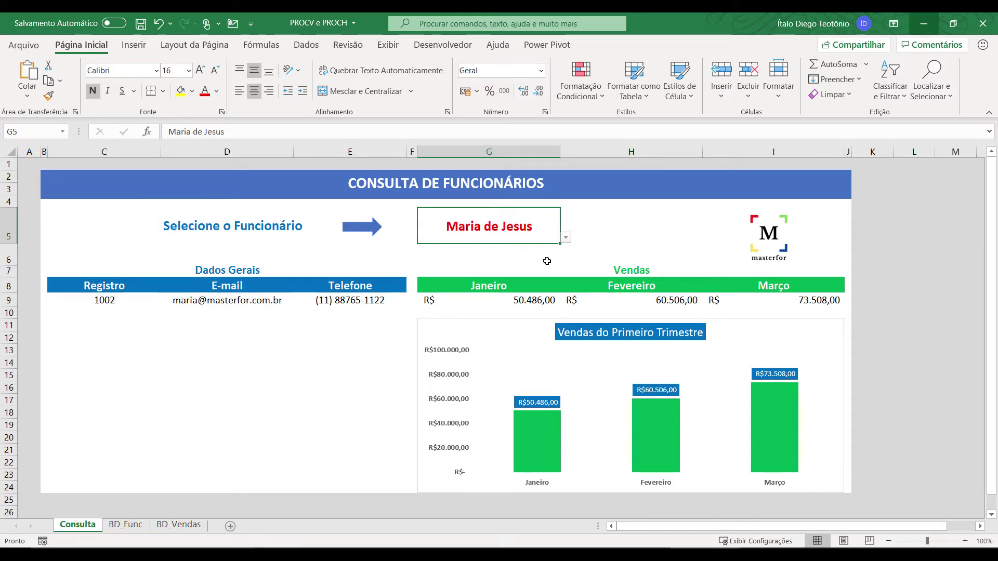
left_click(565, 237)
left_click(529, 274)
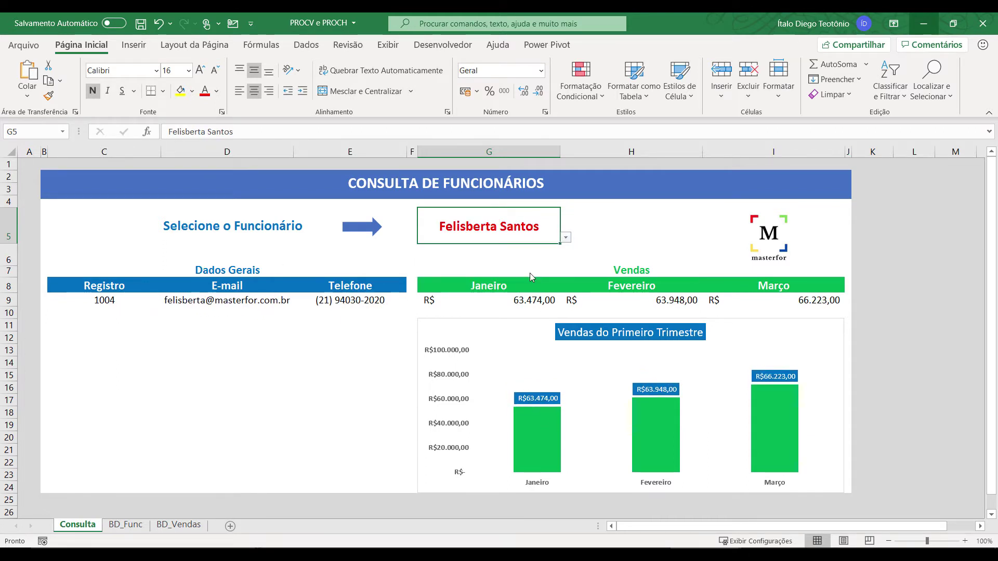
- Review the employee table on BD_Func and the monthly sales table on BD_Vendas, returning to the Consulta sheet
left_click(125, 524)
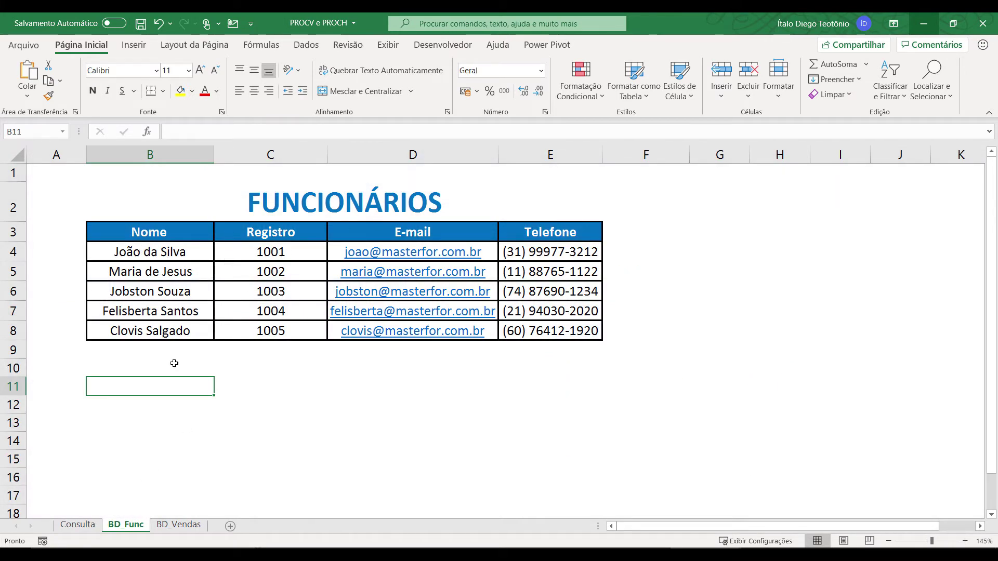
left_click(178, 525)
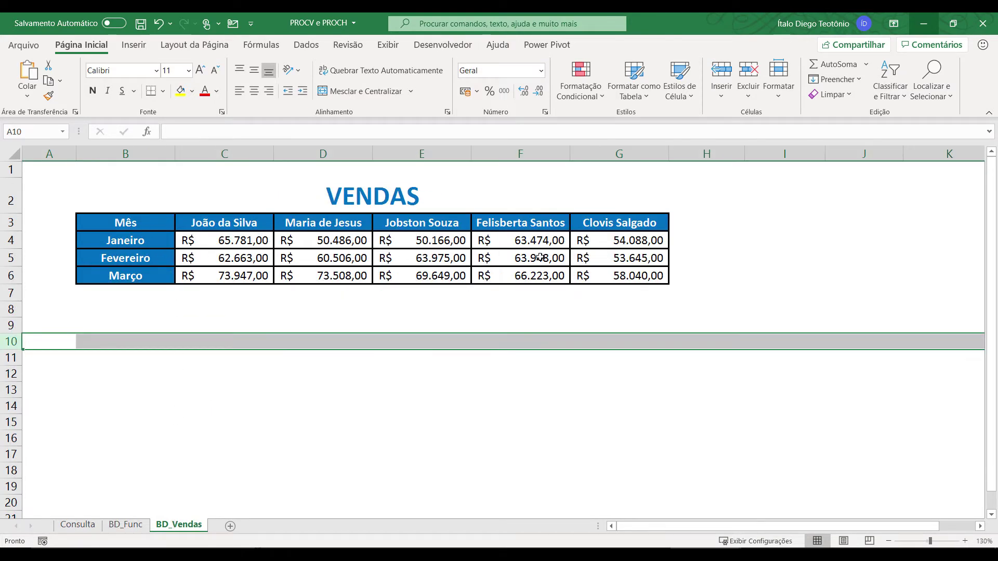
left_click(78, 525)
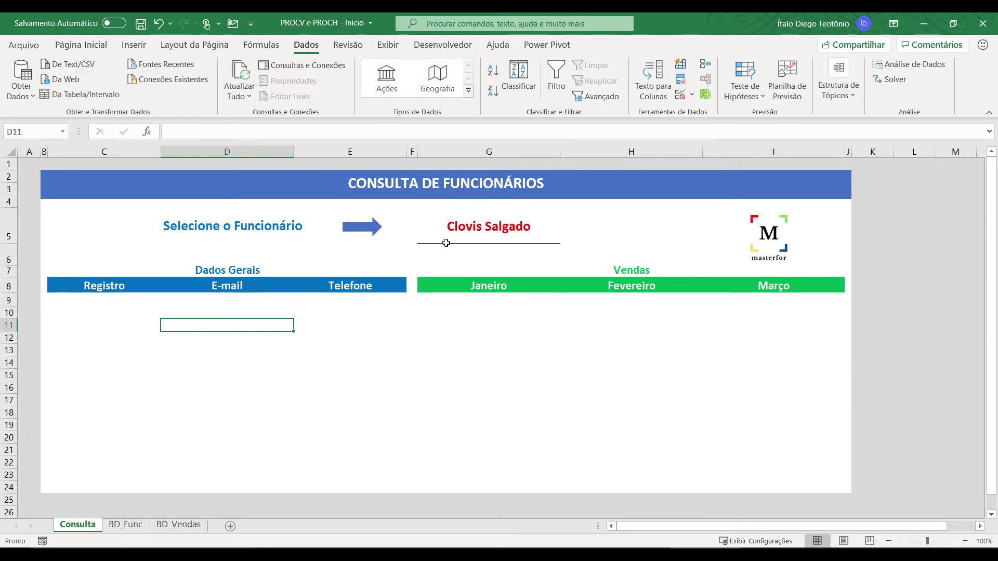
left_click(472, 231)
left_click(139, 526)
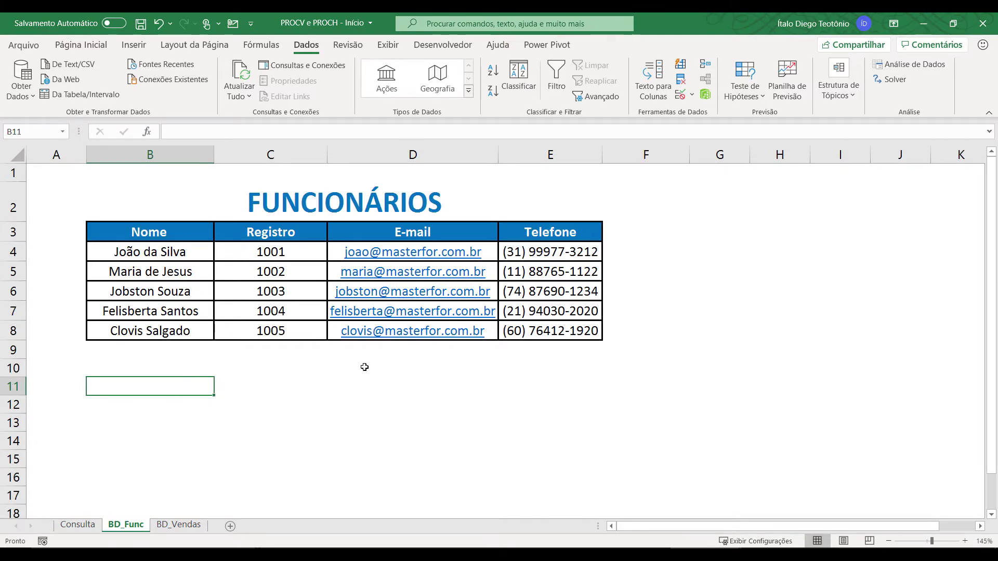
left_click(180, 527)
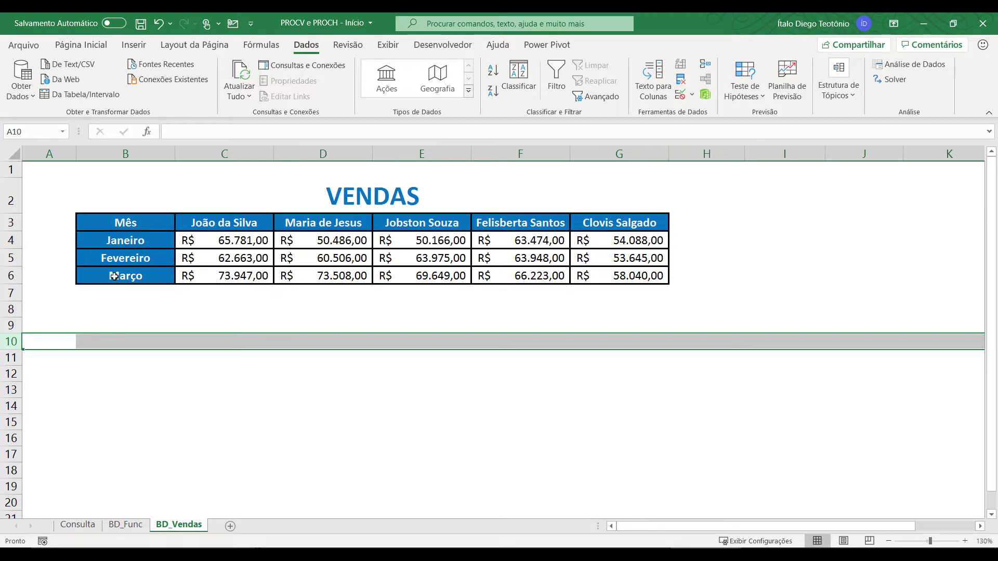
left_click(78, 525)
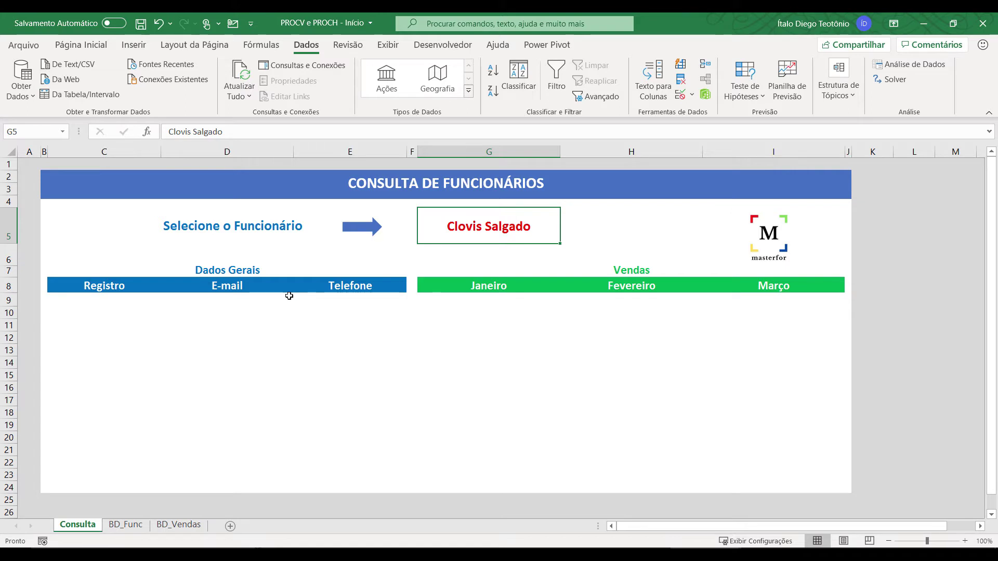
- Examine the empty Registro, E-mail and Telefone cells in row 9 and the selected employee cell G5
left_click(97, 298)
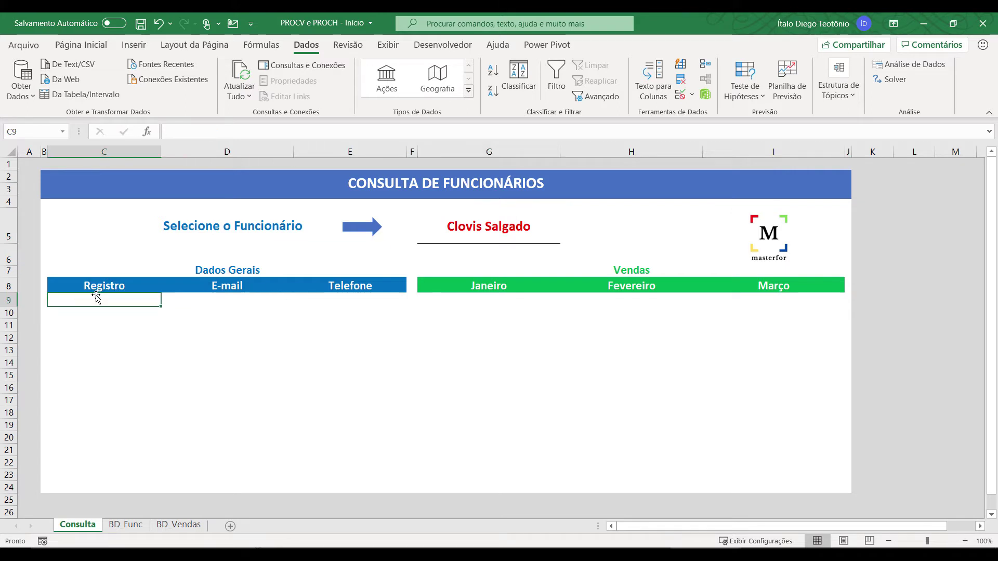
left_click(242, 302)
left_click(357, 303)
left_click(490, 228)
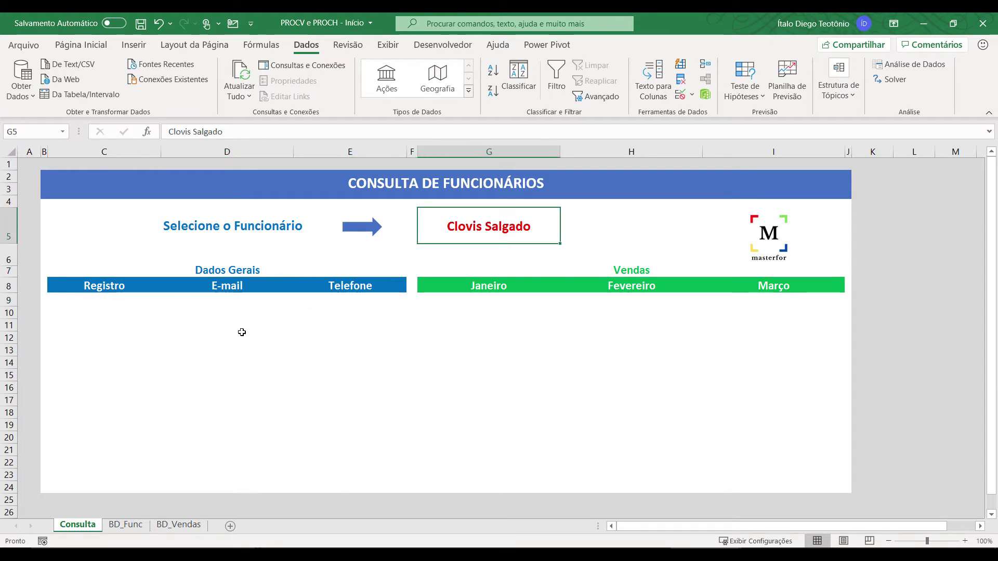
- Start a PROCV formula in the Registro cell C9 of Consulta with G5 as the lookup value
left_click(110, 302)
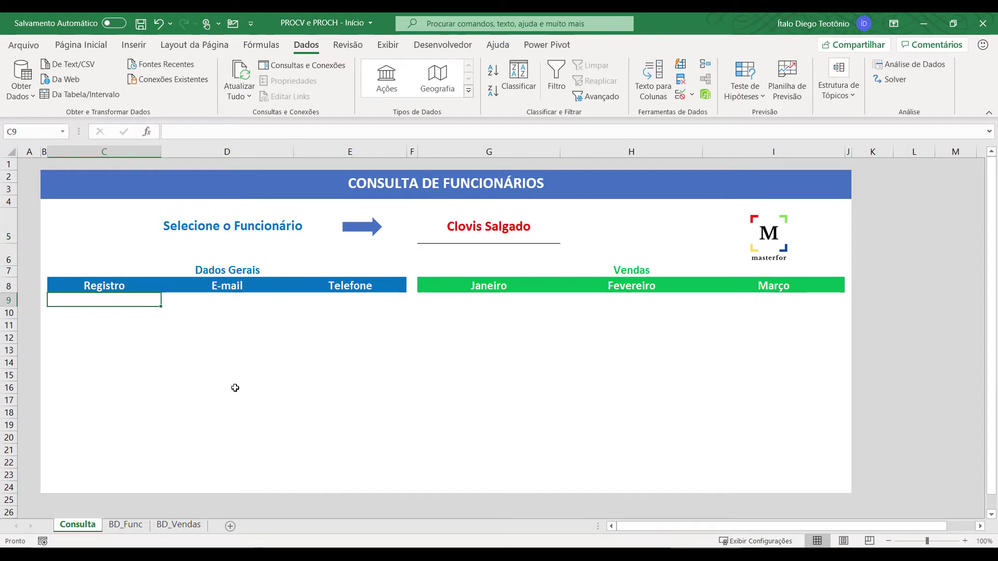
left_click(119, 526)
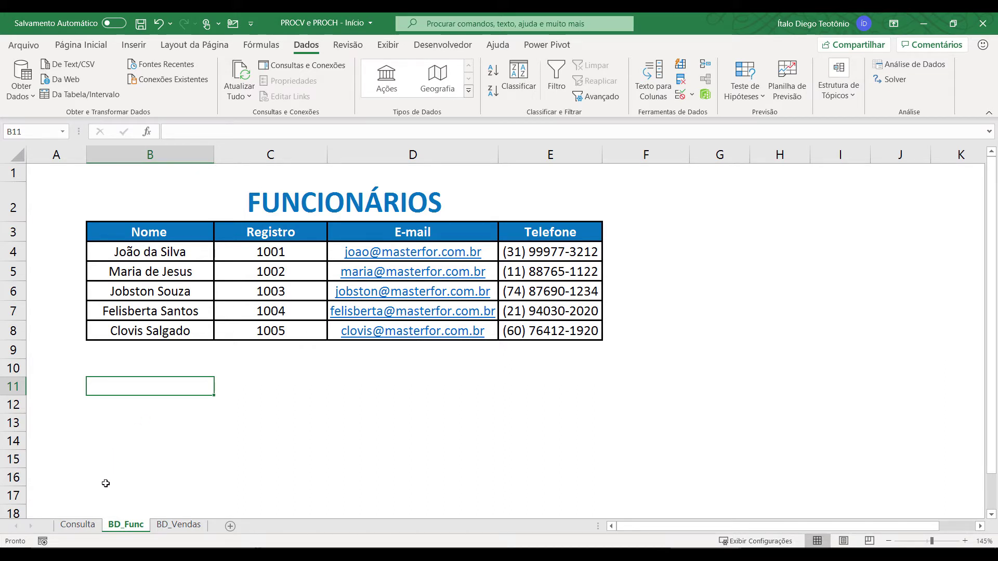
left_click(78, 525)
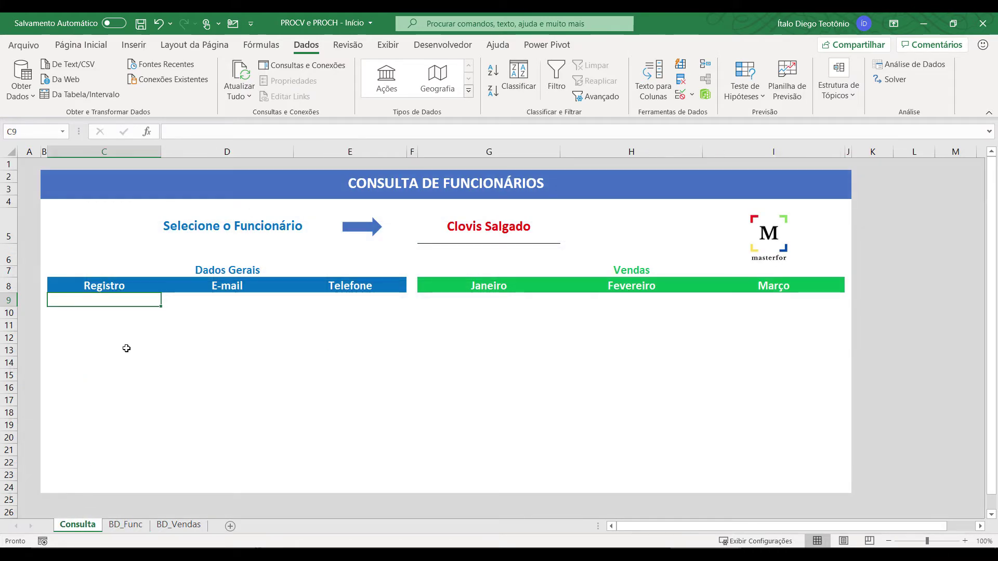
type("=procv(")
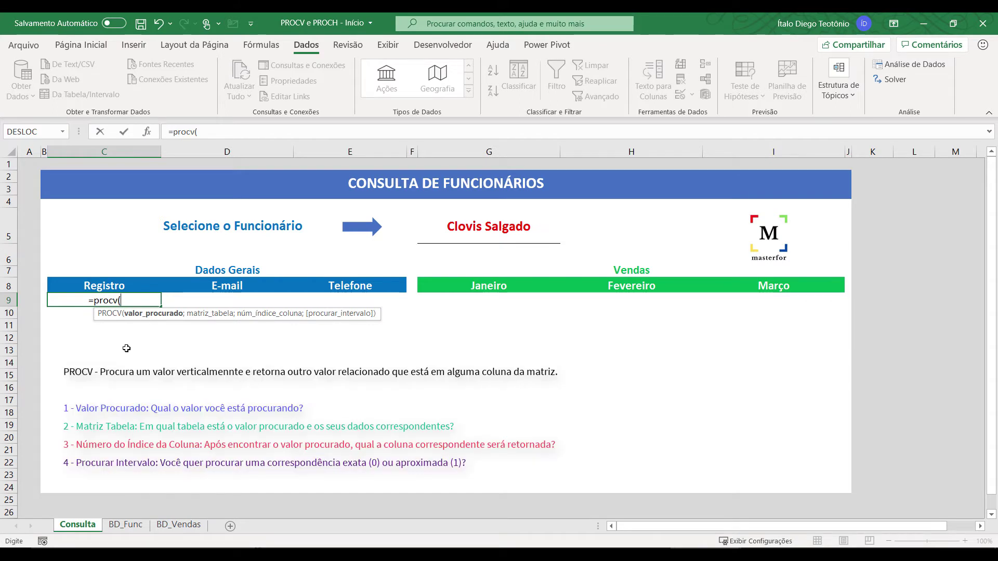
left_click(493, 232)
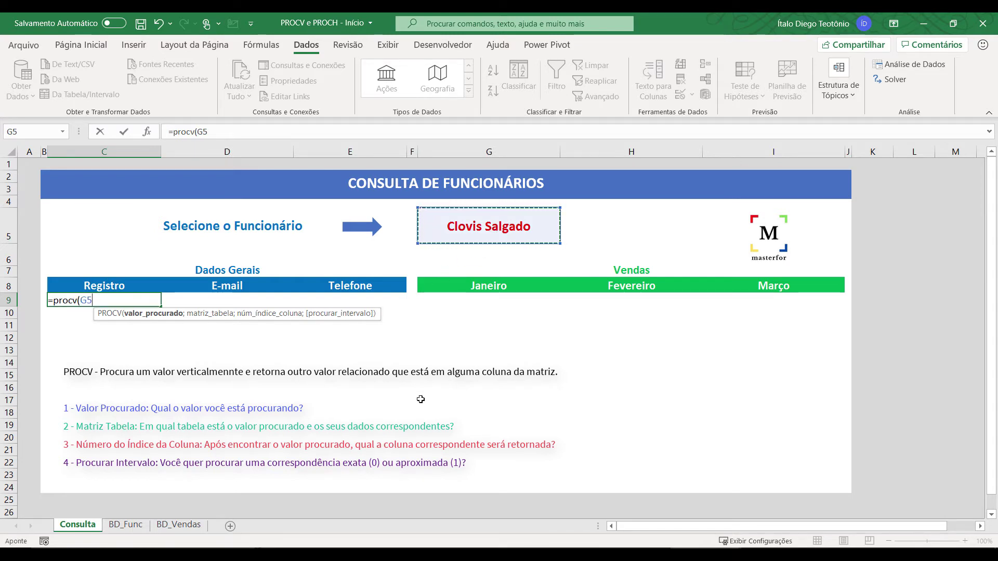
type(";")
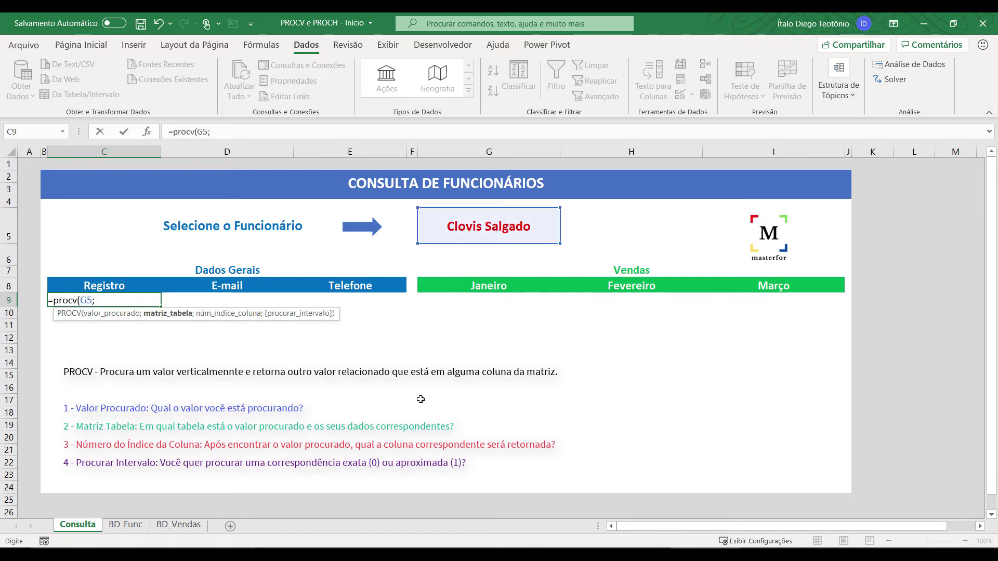
- Complete the PROCV formula in C9 with the table range BD_Func!B4:E8, column index 2 and exact match 0
left_click(125, 524)
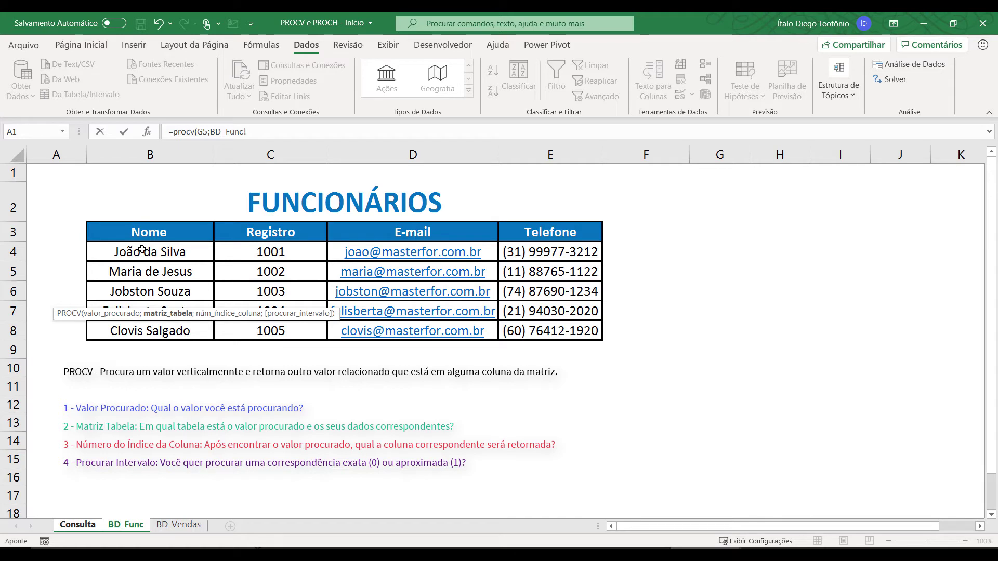
left_click_drag(141, 250, 421, 338)
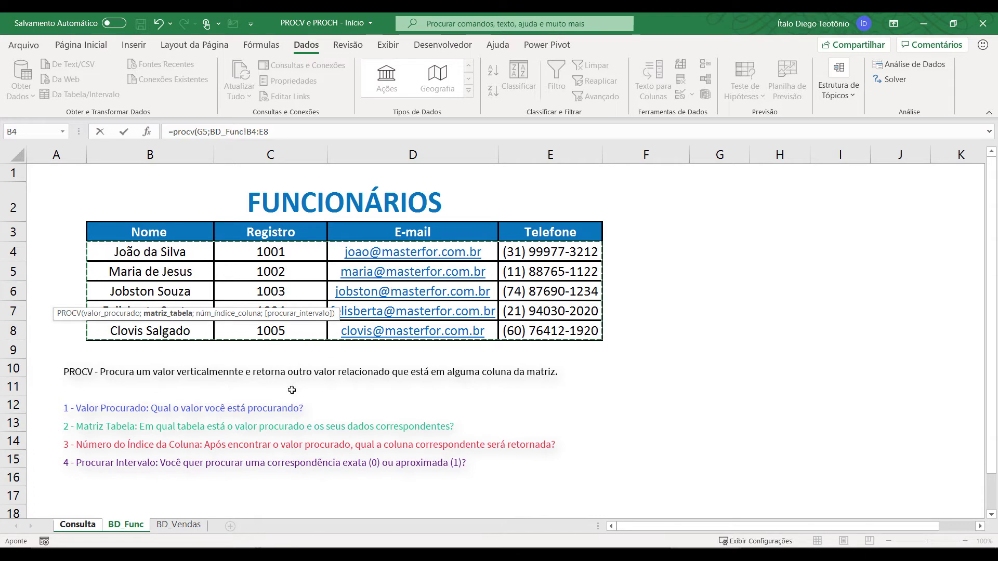
type(";")
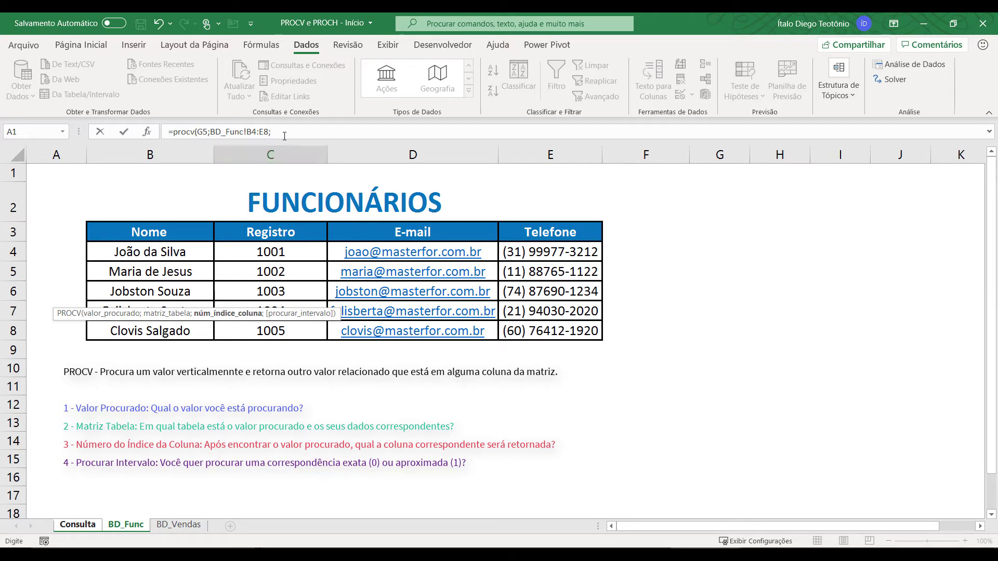
key("F2")
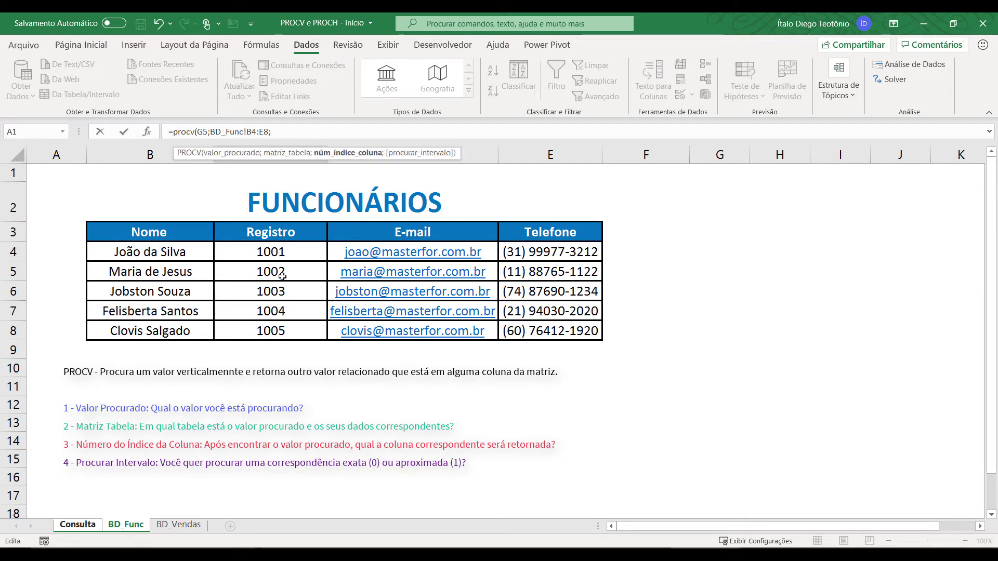
type("2;0")
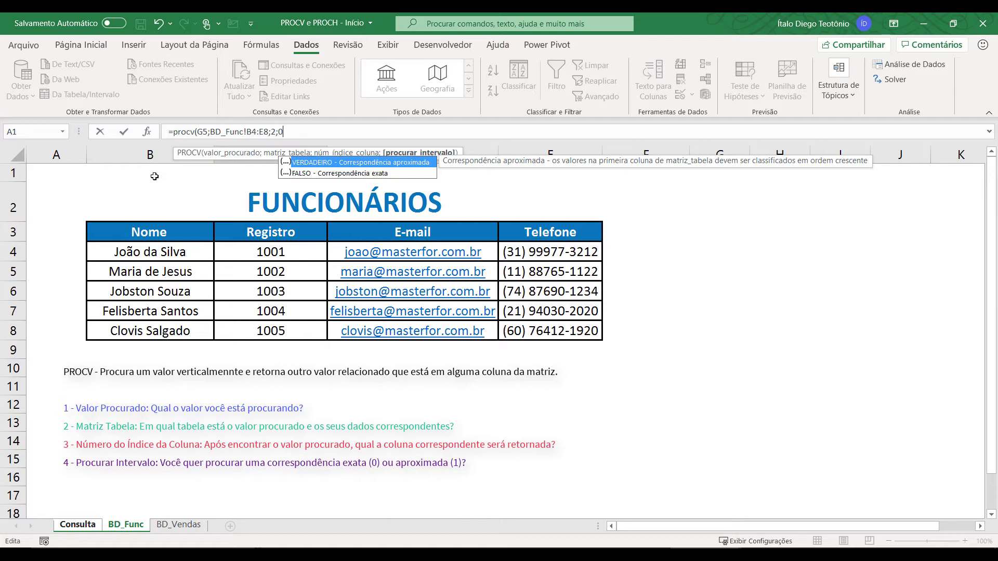
type(")")
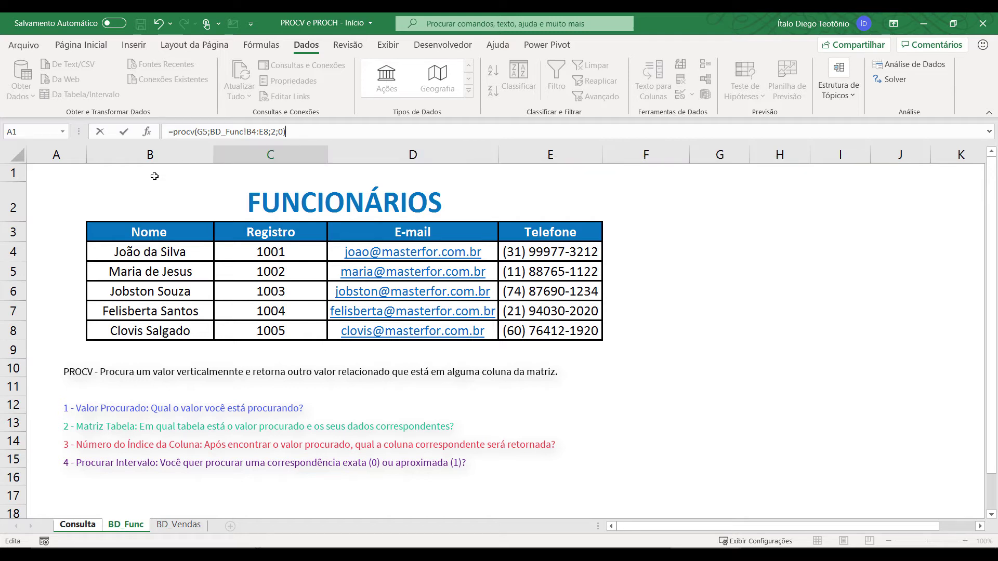
key("Return")
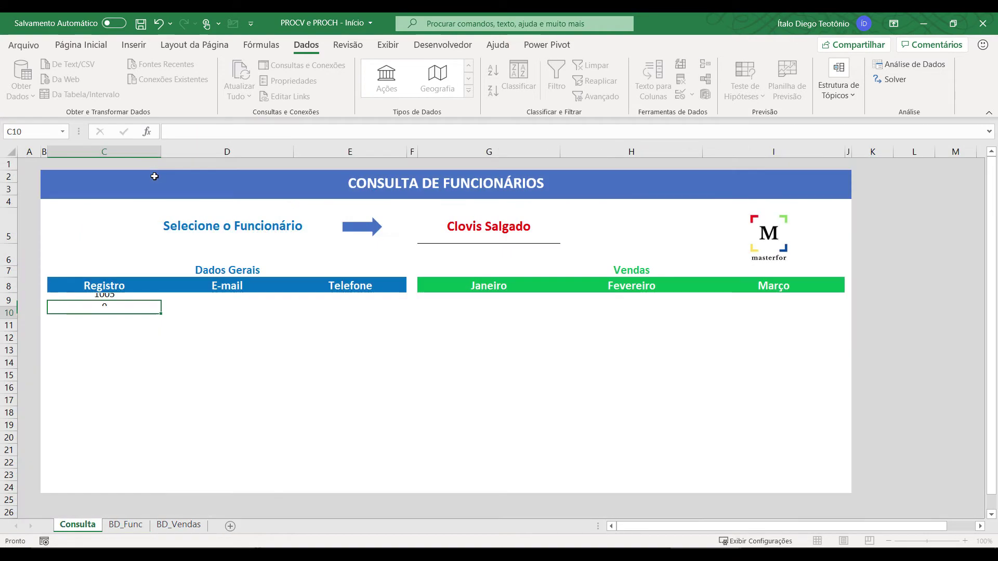
- Compare the Registro lookup with the BD_Func table and enter a different employee's full name in G5 to test it
left_click(95, 301)
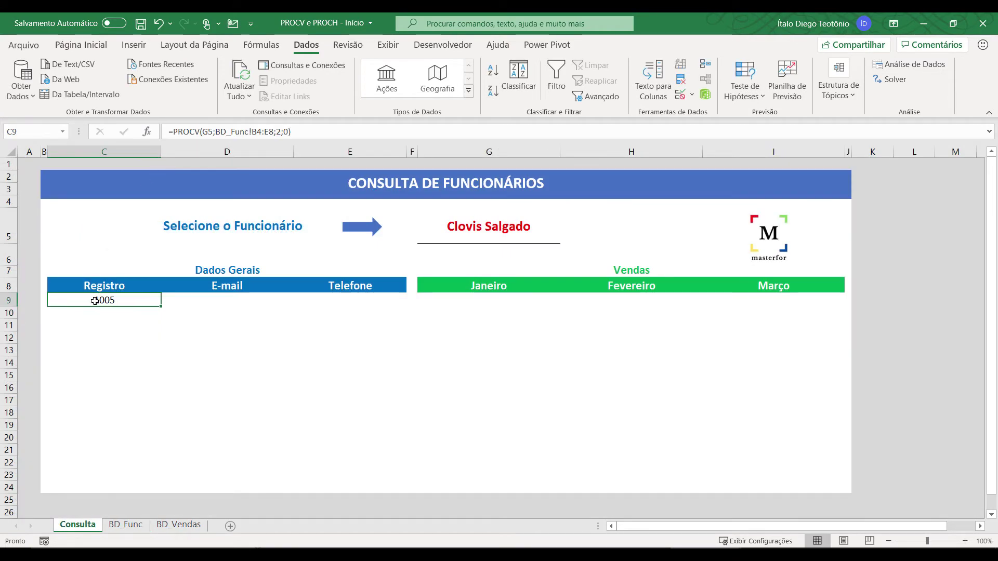
left_click(509, 236)
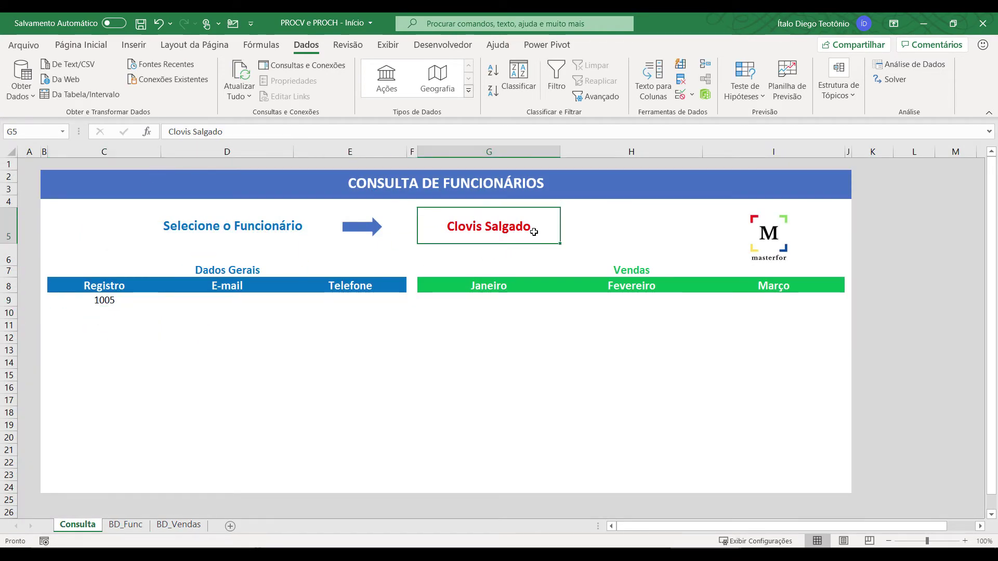
left_click(130, 524)
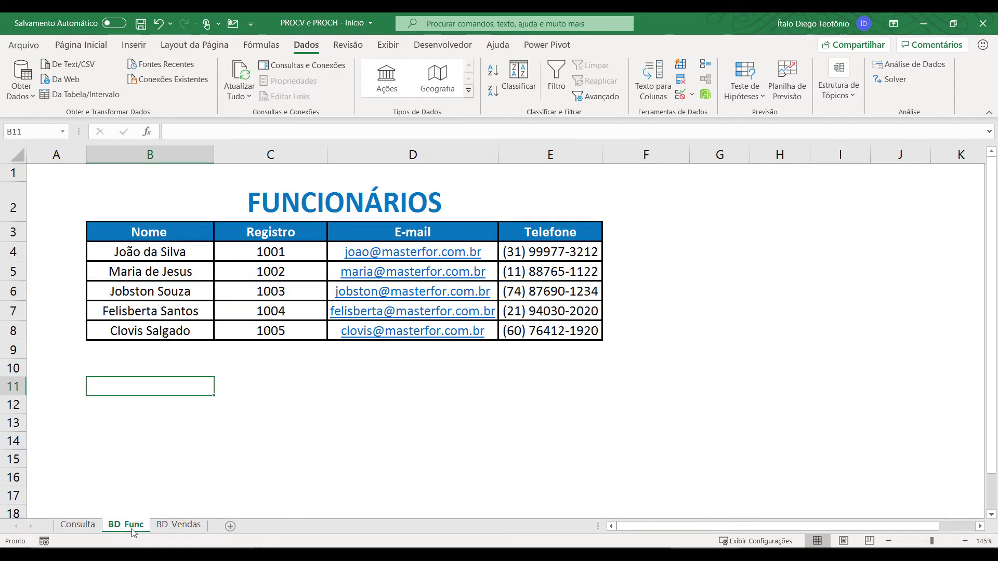
left_click(78, 524)
type("Maria de d")
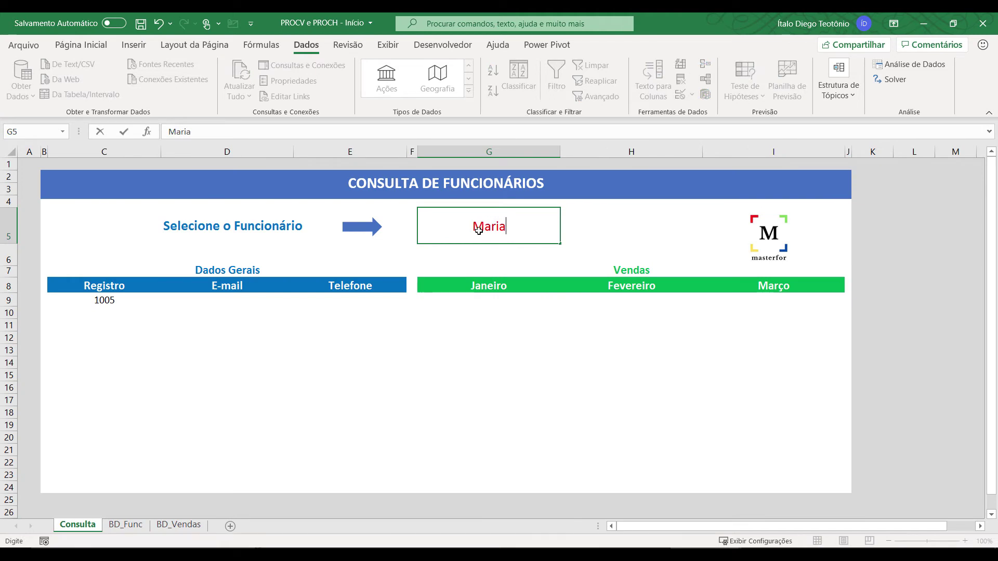
key("BackSpace")
type("Jesus")
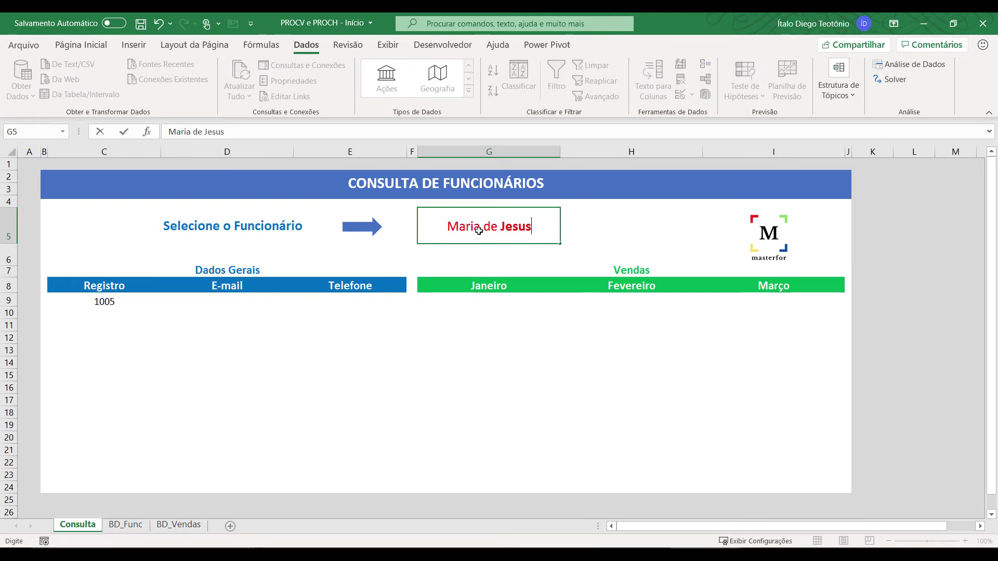
key("Return")
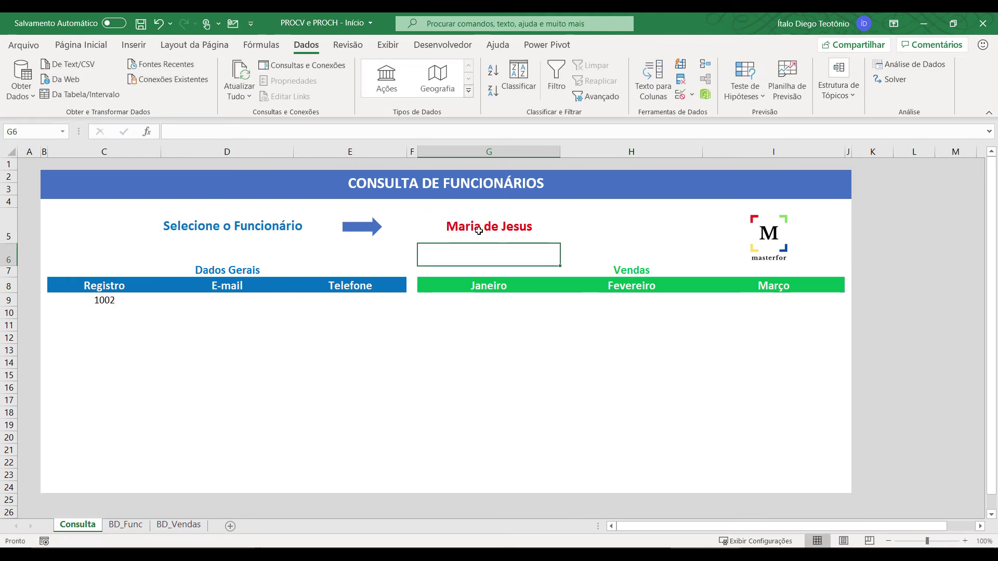
- Clear the Registro cell C9 and start a new PROCV formula with the absolute reference $G$5 as lookup value
left_click(125, 300)
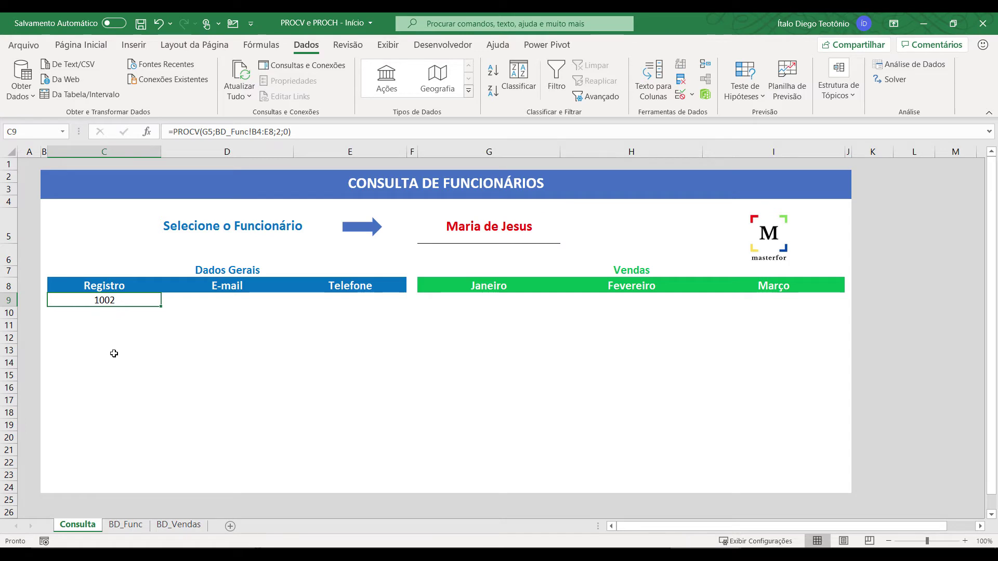
key("Delete")
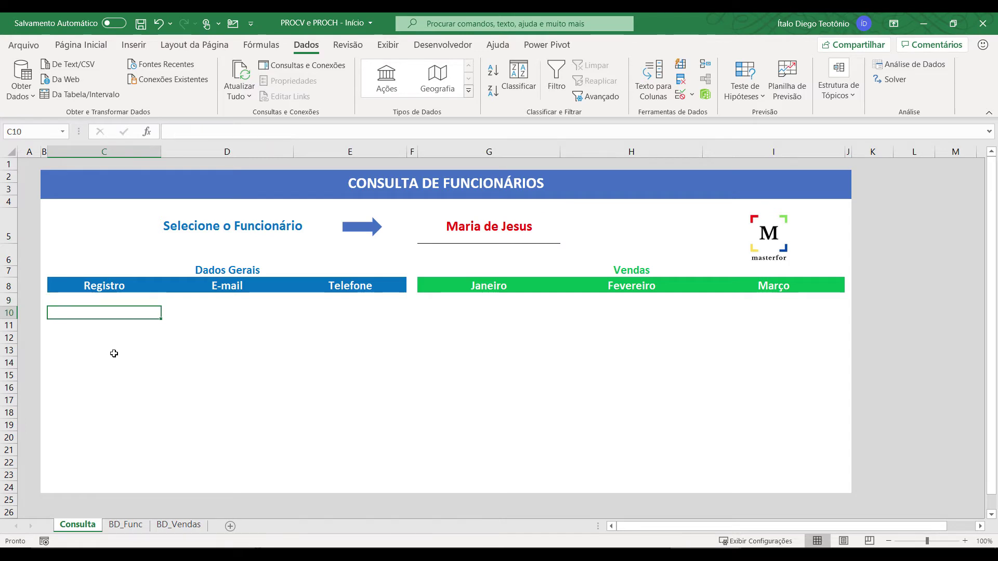
type("=procv(")
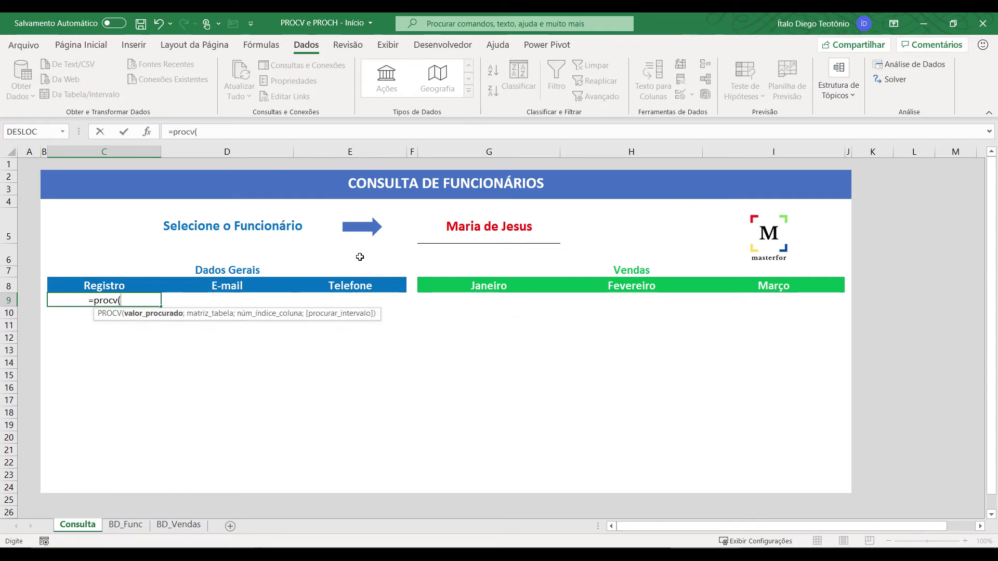
left_click(465, 230)
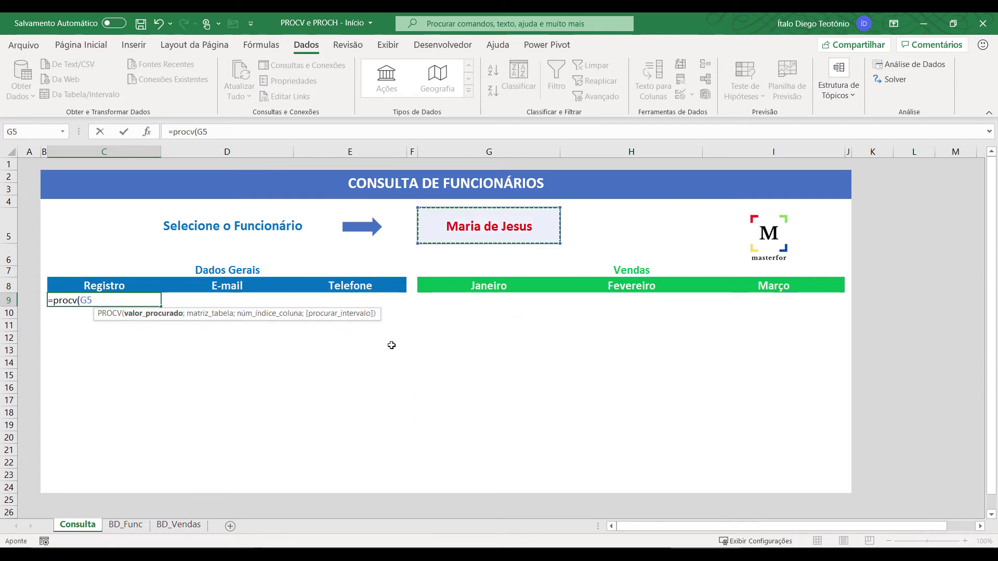
key("F4")
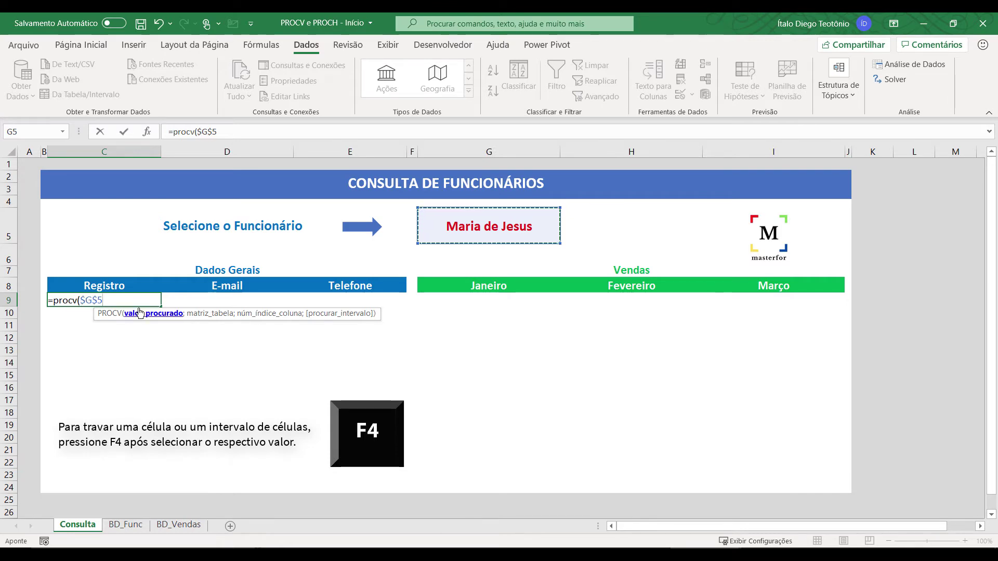
type(";")
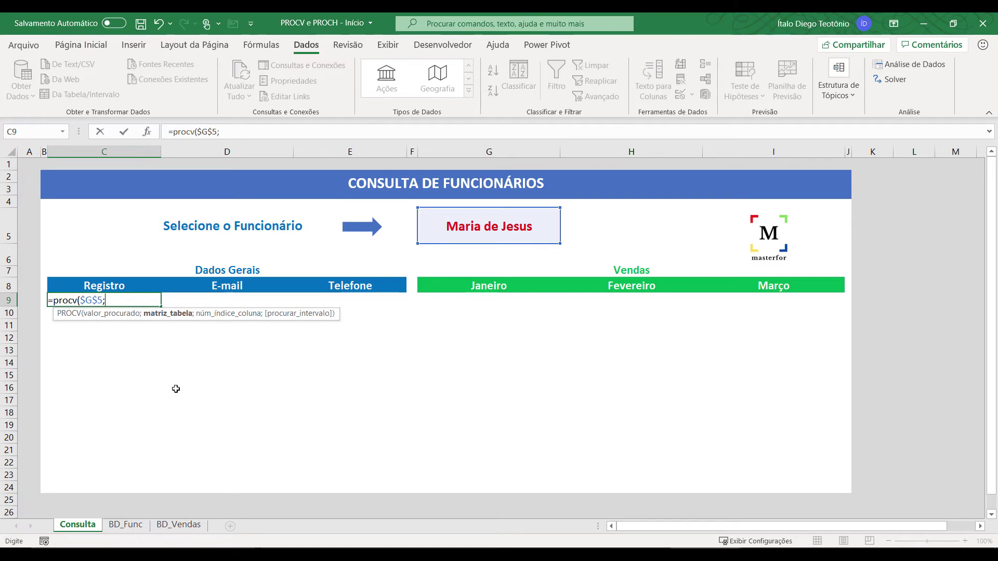
- Complete the C9 formula with the locked table range BD_Func!$B$4:$E$8, column index 2 and exact match 0
left_click(125, 524)
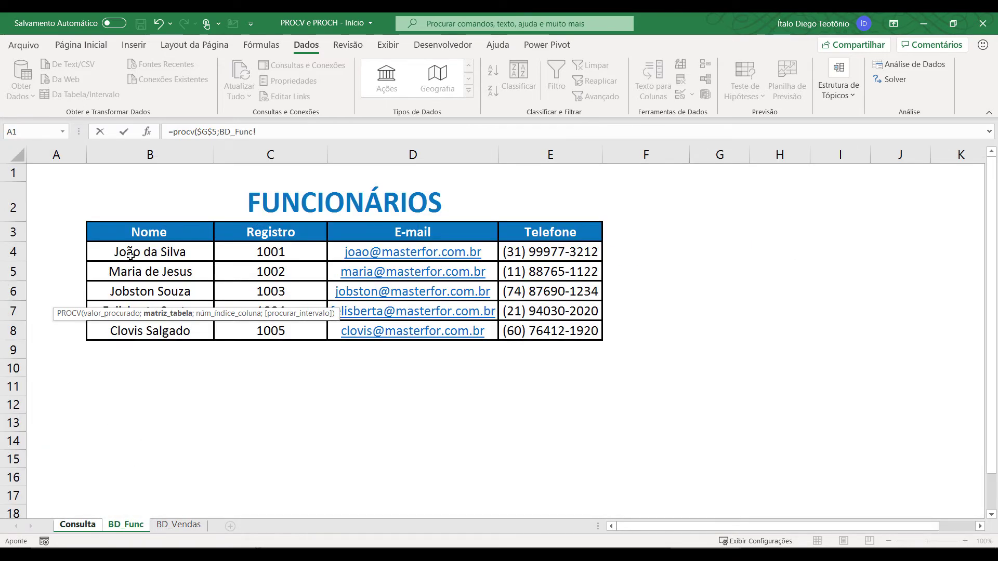
left_click_drag(130, 255, 552, 335)
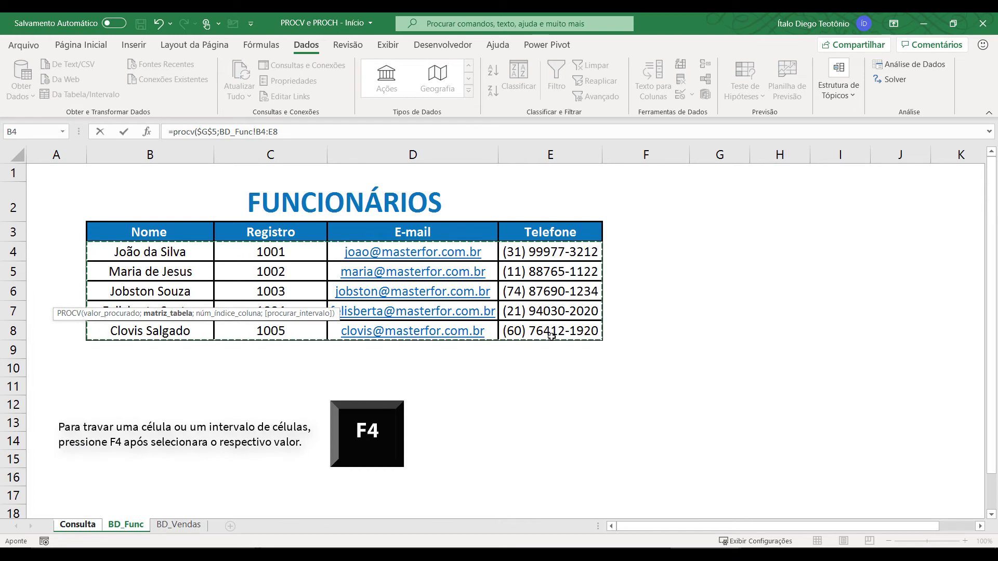
key("F4")
type(";")
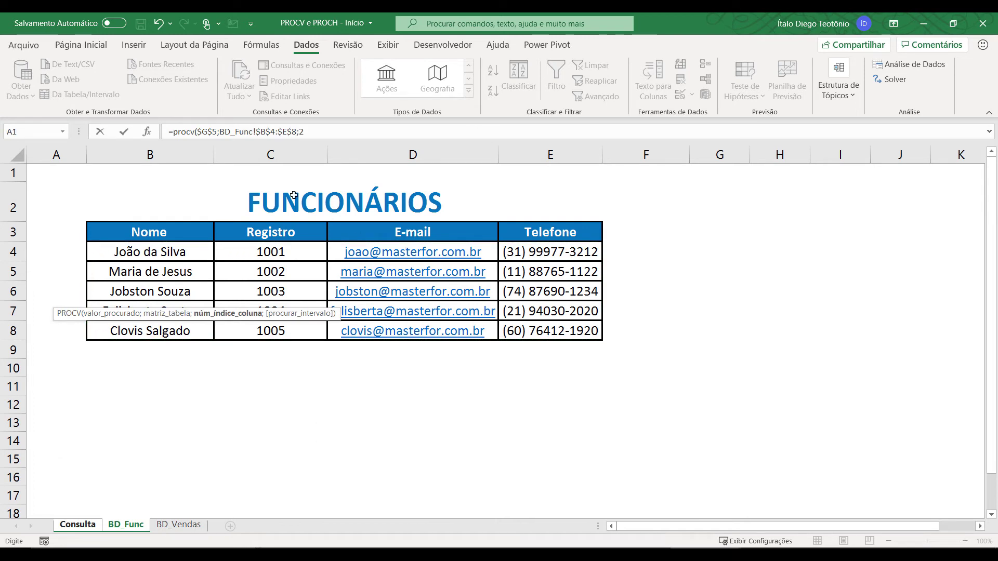
type("2;0)")
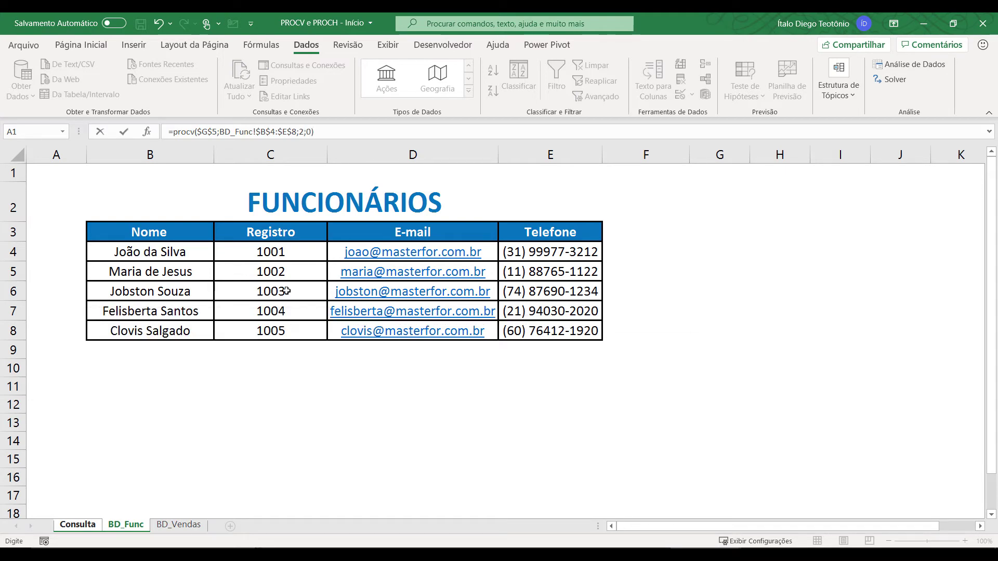
key("Return")
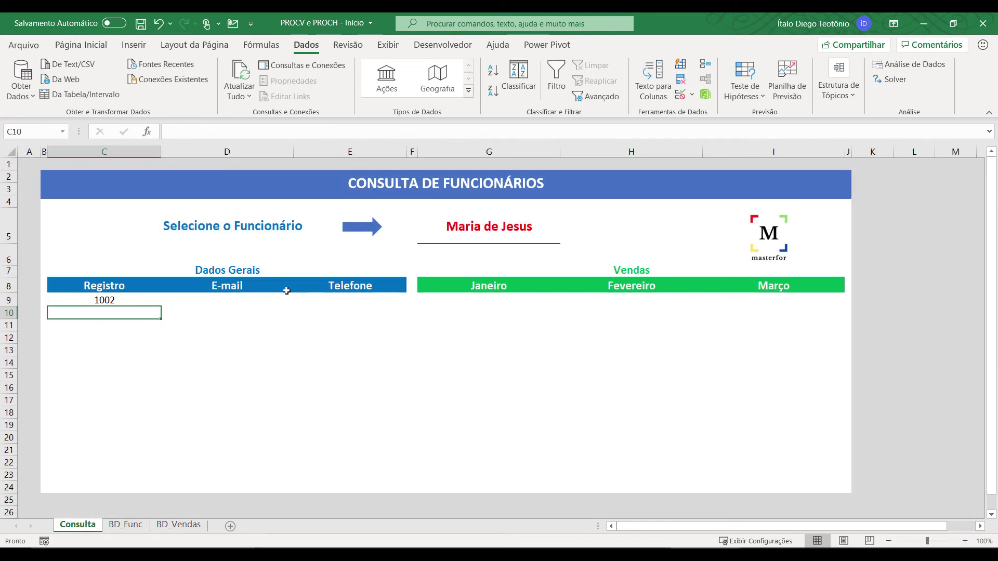
- Copy the Registro formula across to D9 and E9, and set the column index in the E-mail cell D9 to 3
left_click(151, 302)
left_click_drag(160, 307, 365, 301)
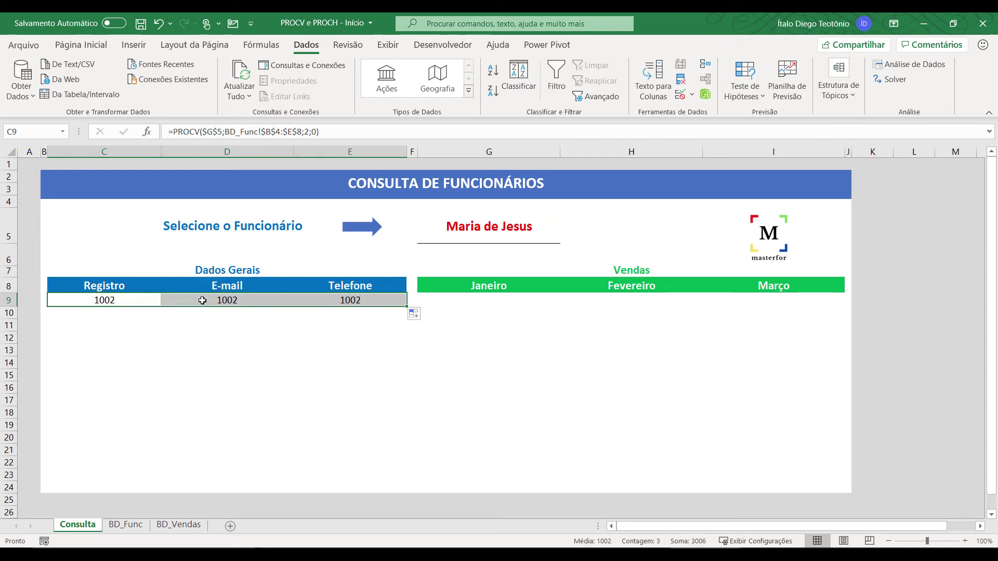
left_click(243, 299)
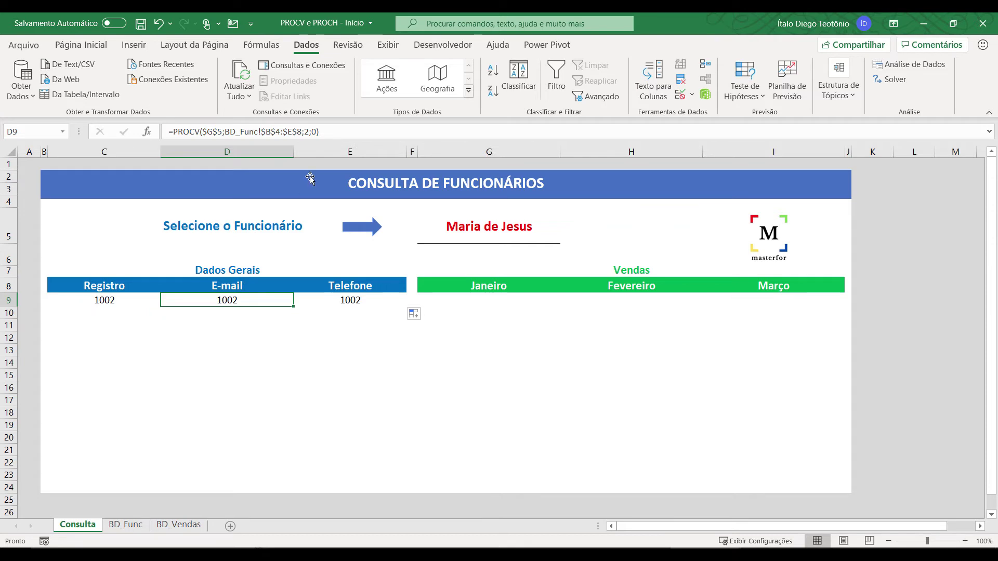
double_click(252, 300)
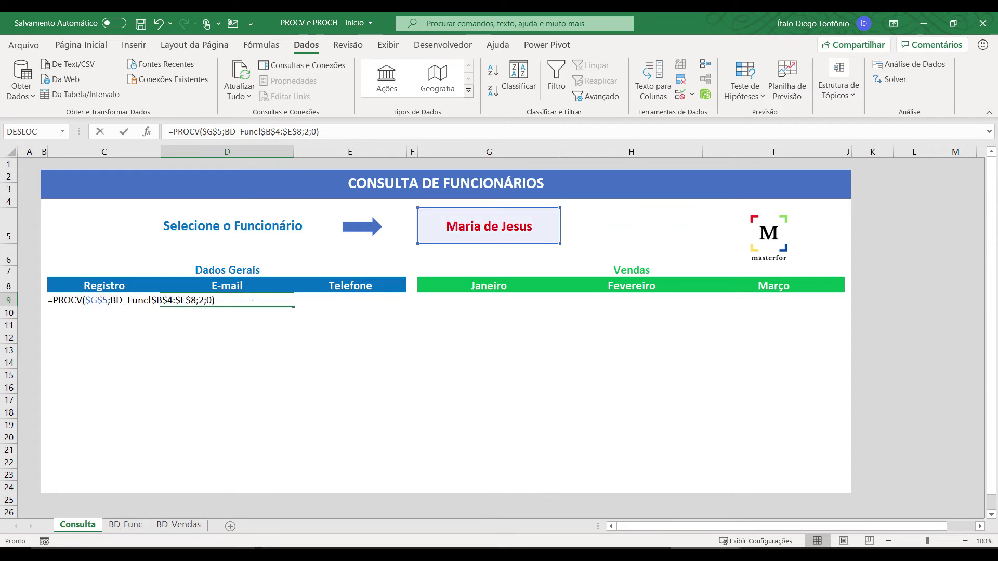
left_click(203, 300)
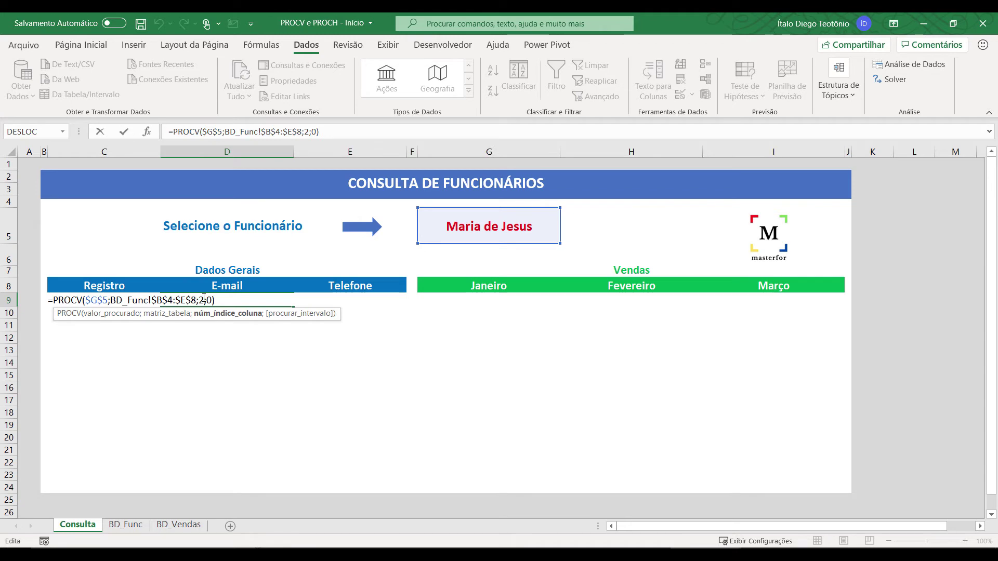
key("BackSpace")
type("3")
key("Return")
- Set the column index of the PROCV formula in the Telefone cell E9 to 4
key("Up")
key("Right")
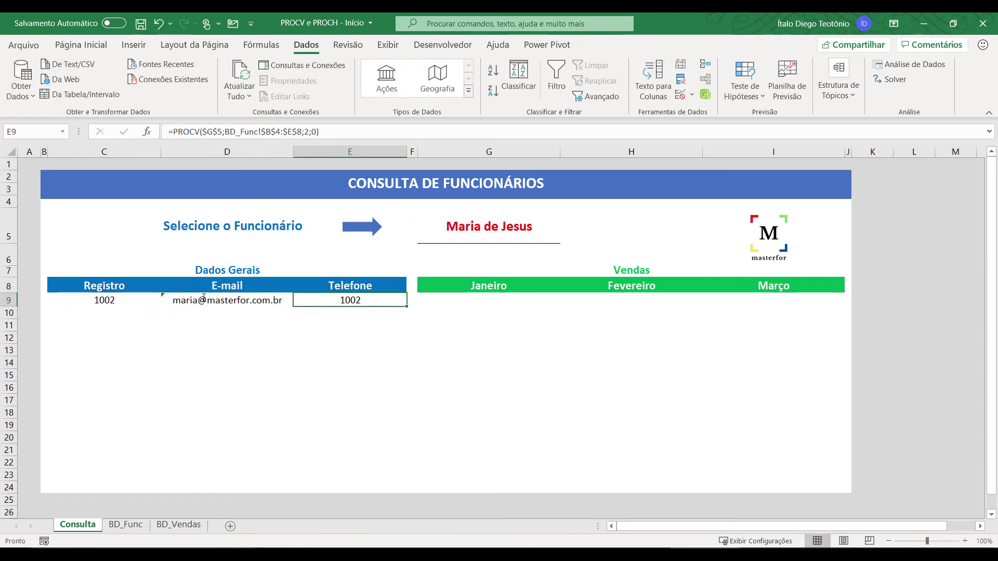
key("F2")
key("Left")
key("Left")
key("Left")
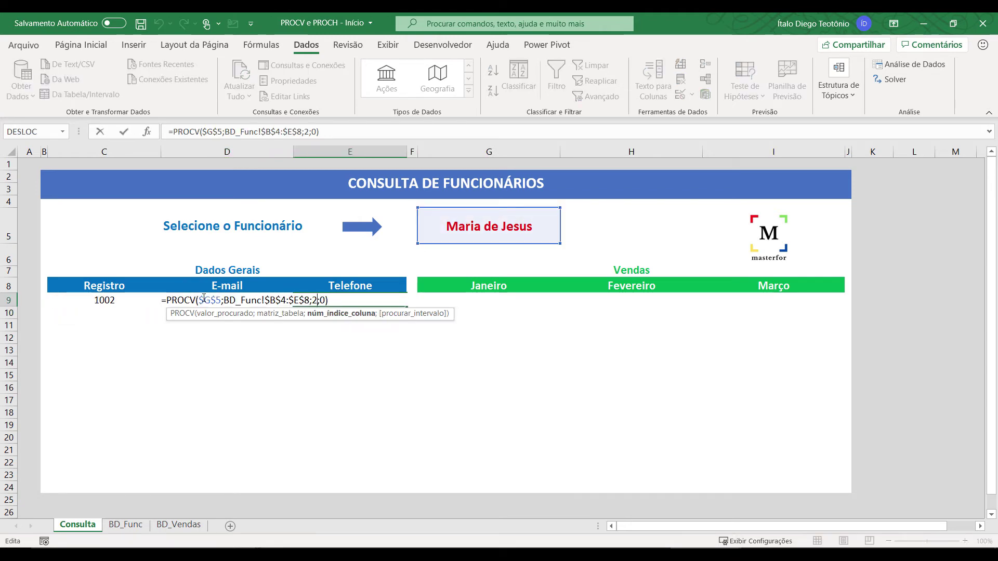
key("BackSpace")
type("4")
key("Return")
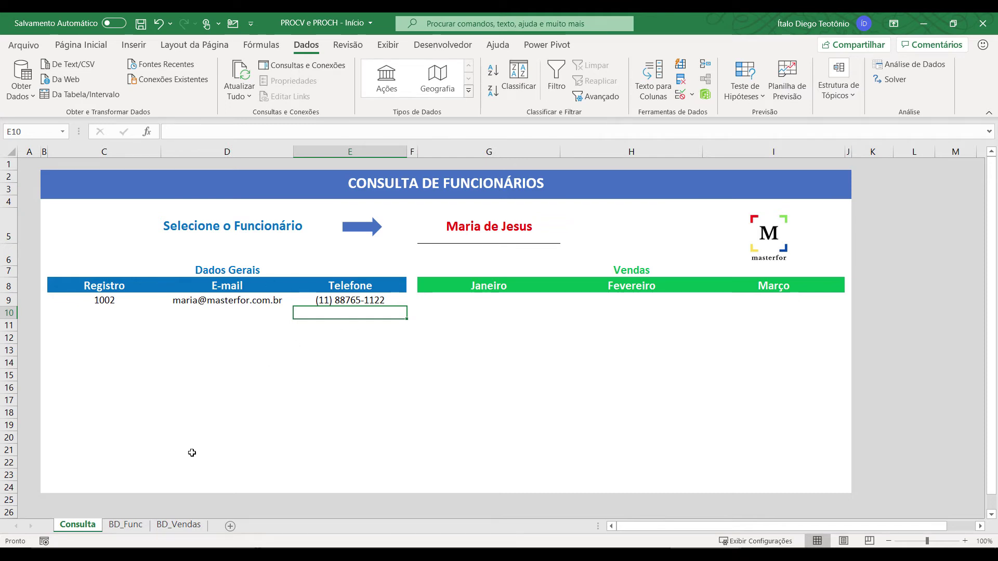
- Review the BD_Vendas sales table and start a PROCH formula in the Janeiro cell G9 of Consulta with $G$5 as lookup value
left_click(178, 524)
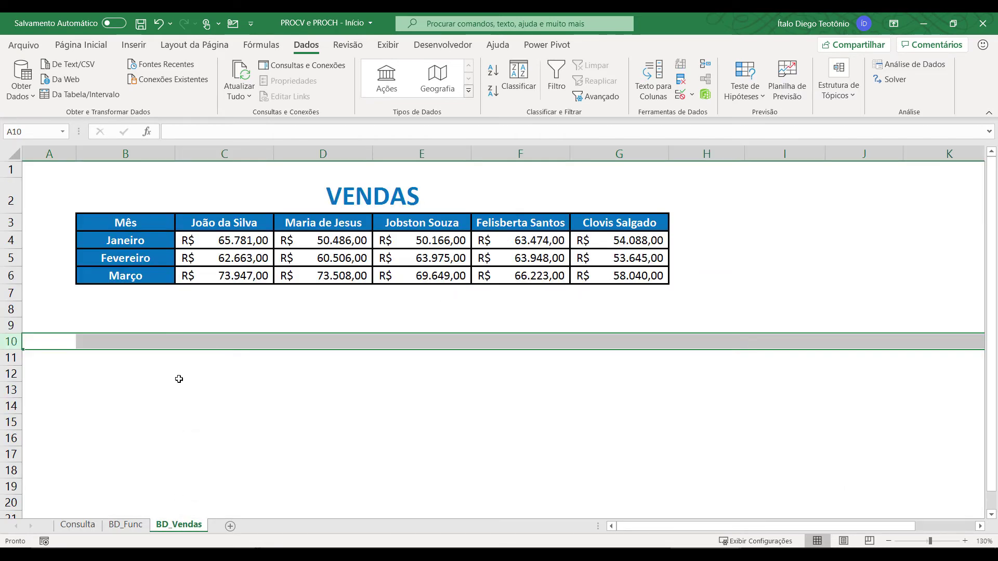
left_click(129, 224)
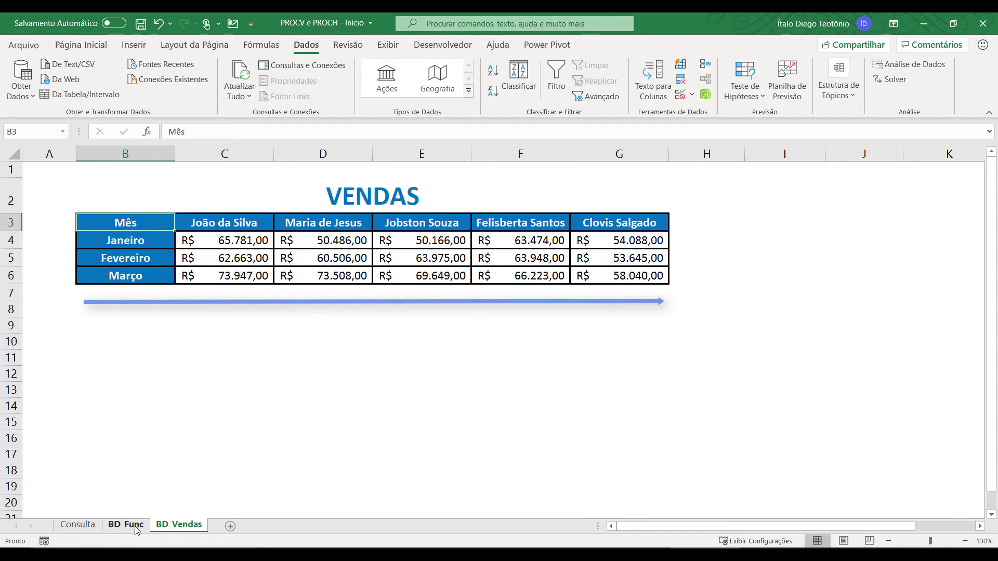
left_click(78, 524)
left_click(469, 299)
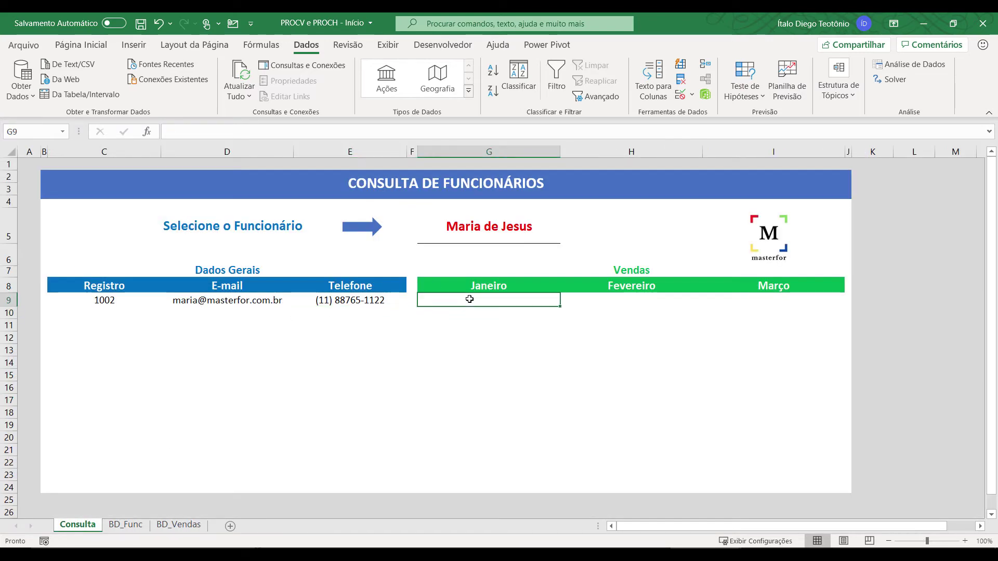
type("=proc")
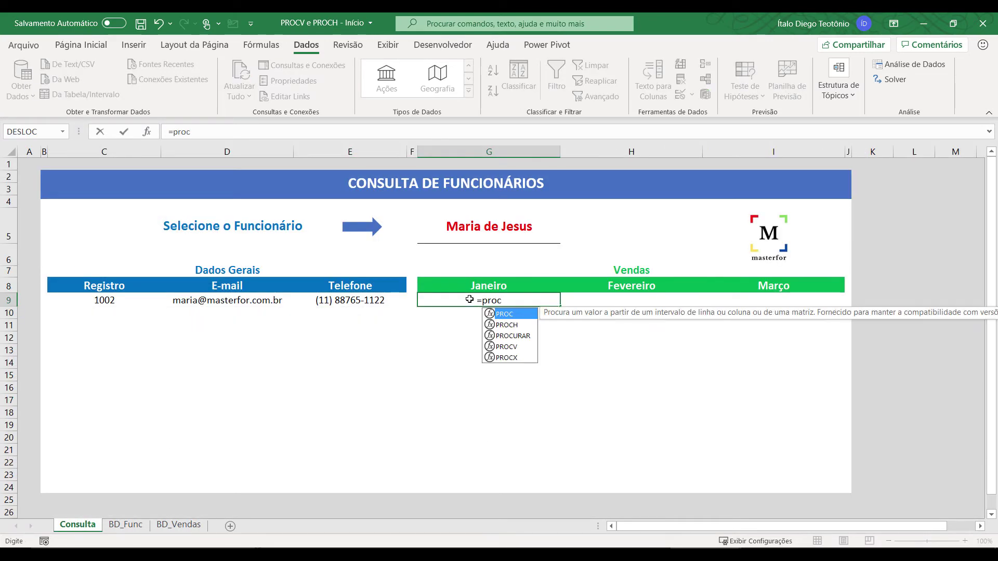
type("h(")
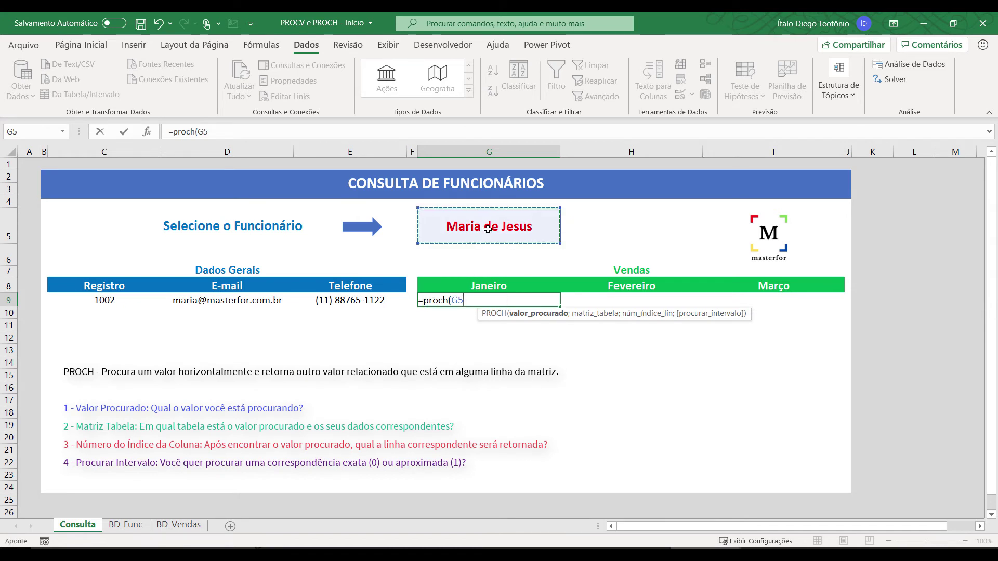
left_click(487, 229)
key("F4")
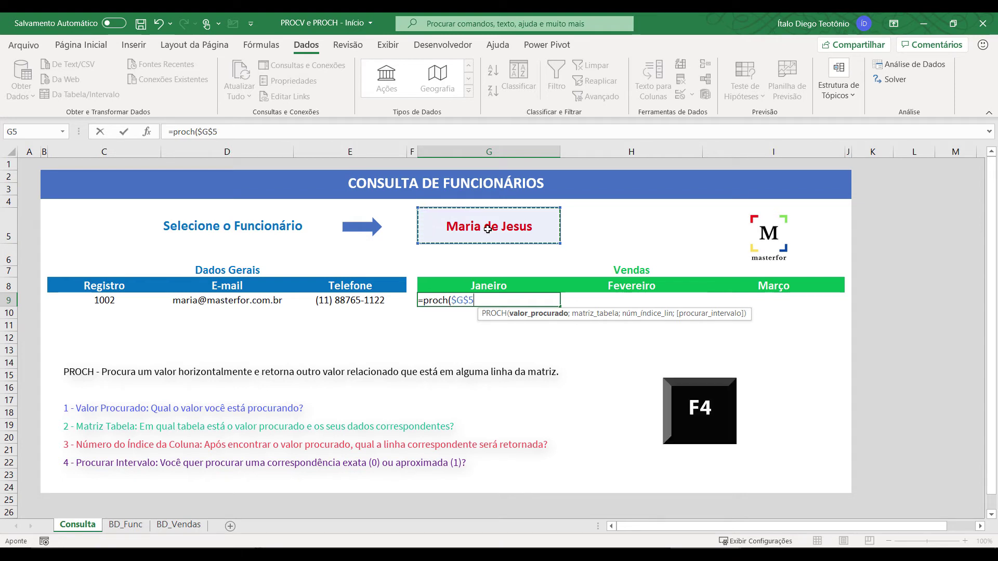
type(";")
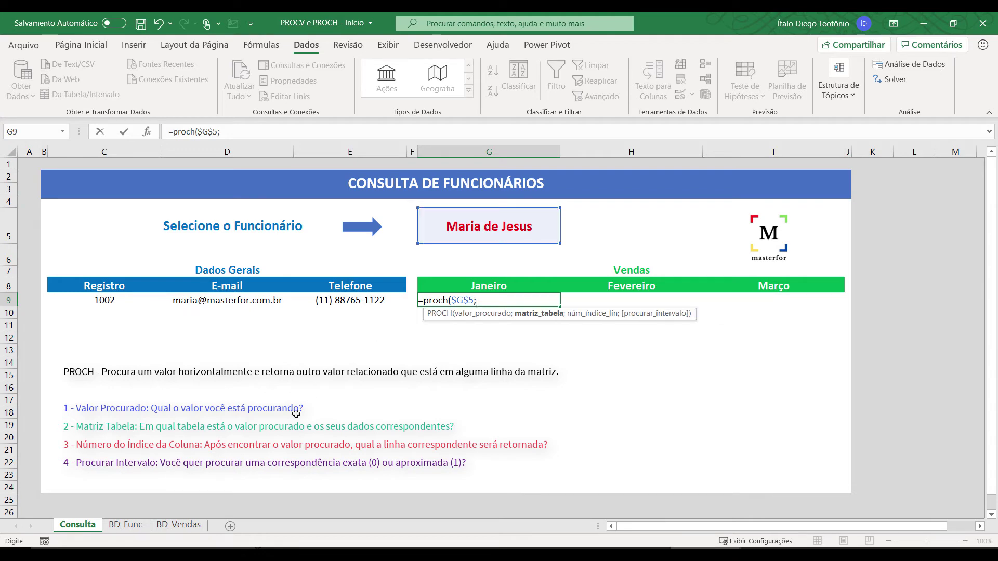
- Complete the PROCH formula in G9 with the locked range BD_Vendas!$C$3:$G$6, row index 2 and exact match 0
left_click(178, 525)
left_click_drag(190, 222, 587, 275)
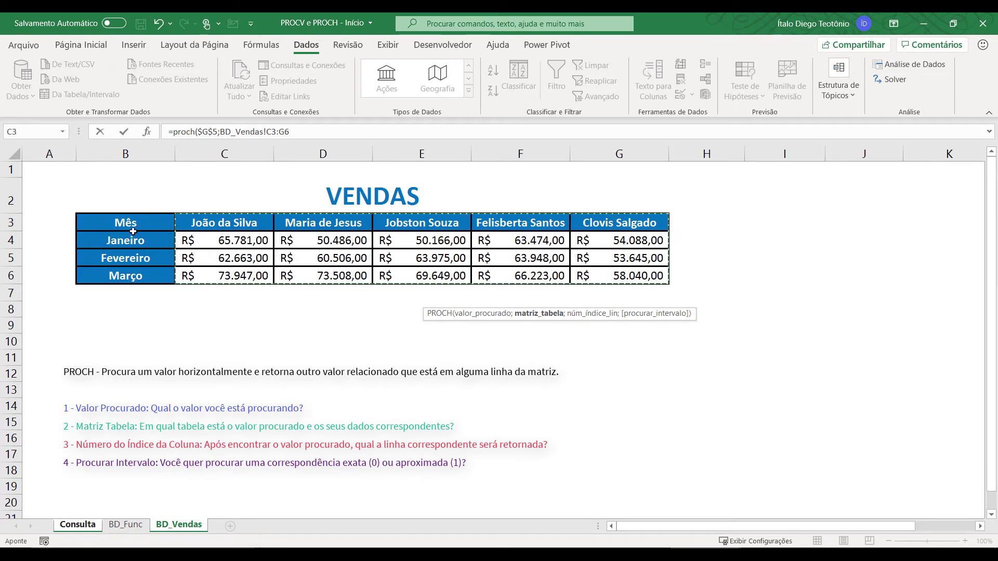
key("F4")
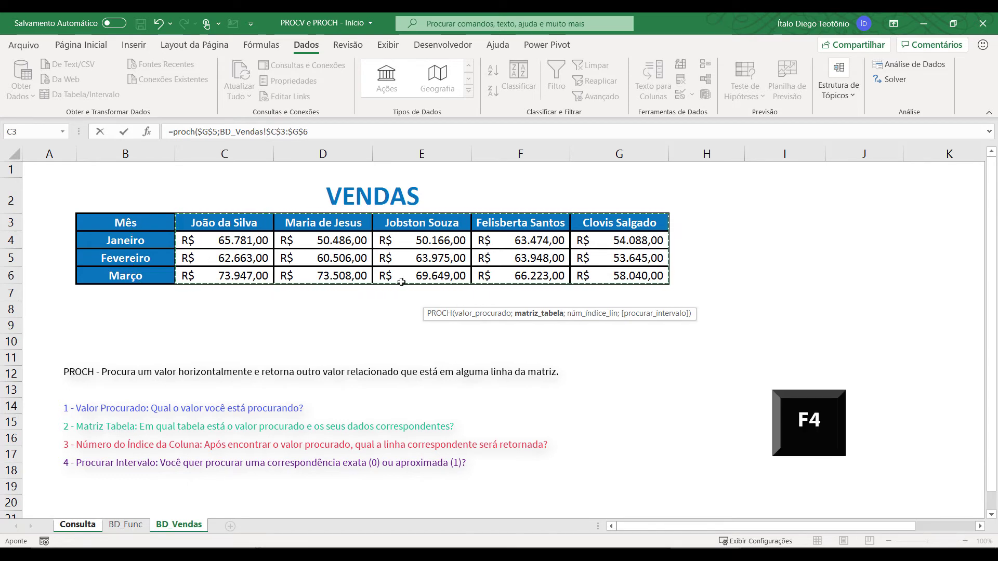
type(";")
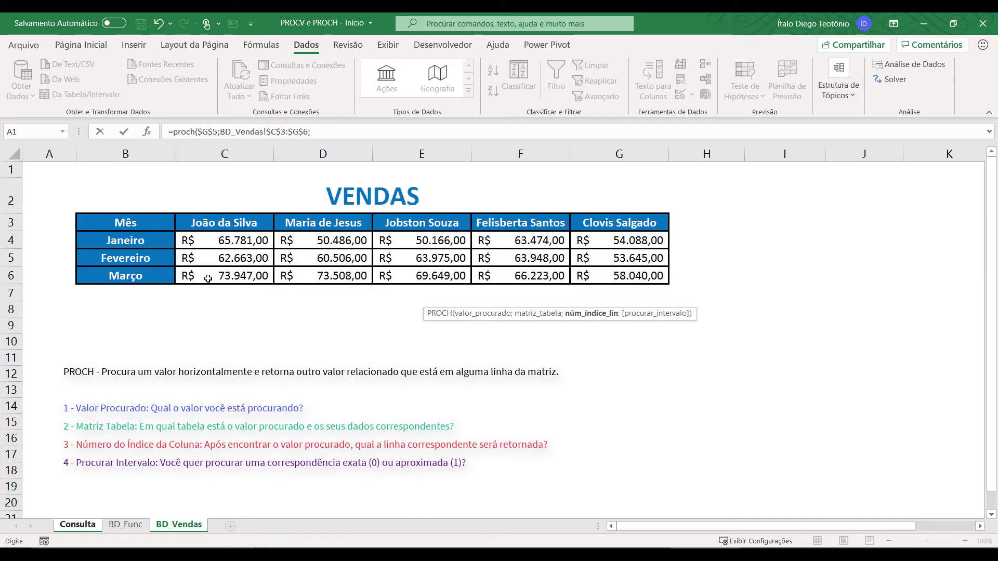
type("2")
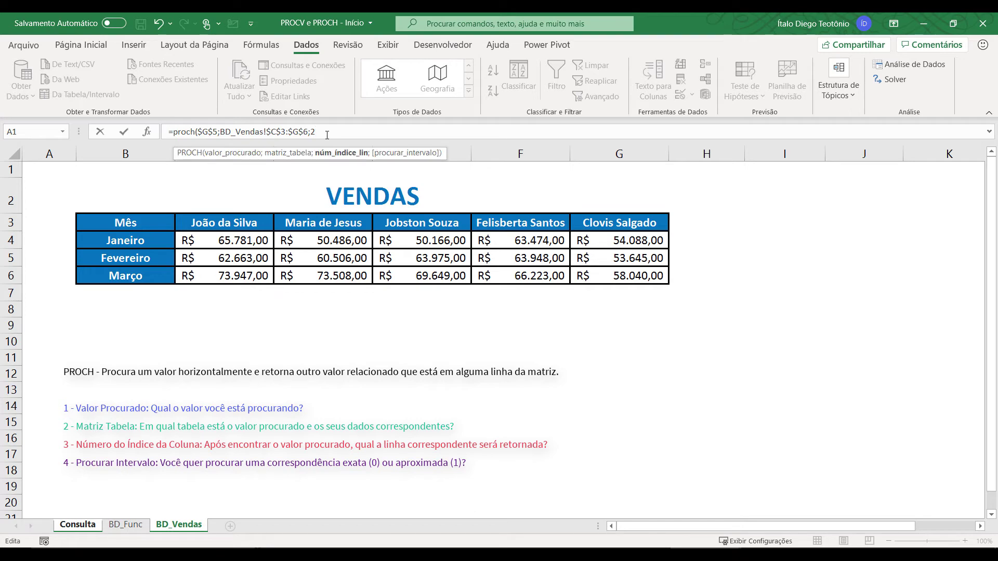
type(";0)")
key("Return")
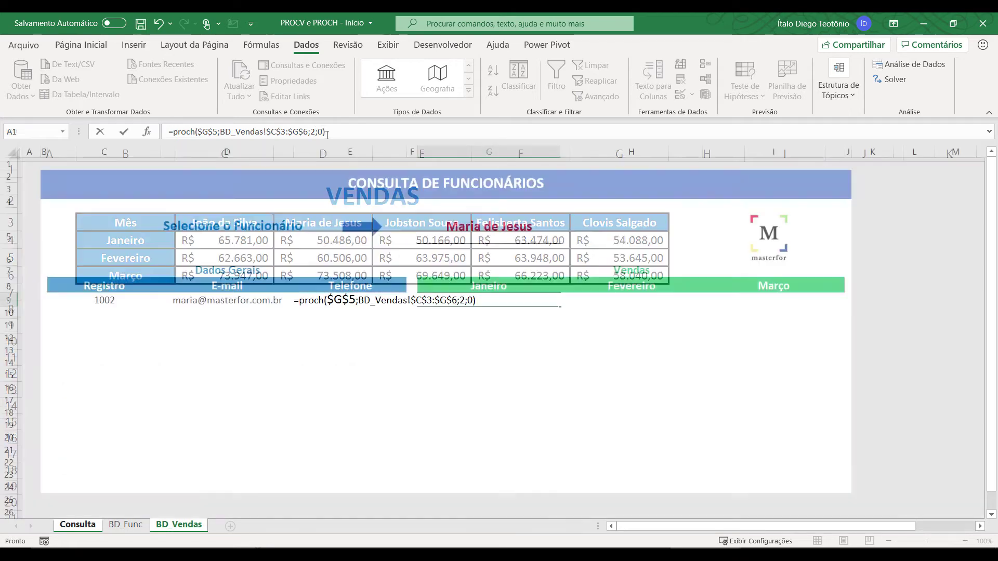
- Copy the Janeiro PROCH formula from G9 across to the Fevereiro and Março cells H9 and I9
left_click(545, 299)
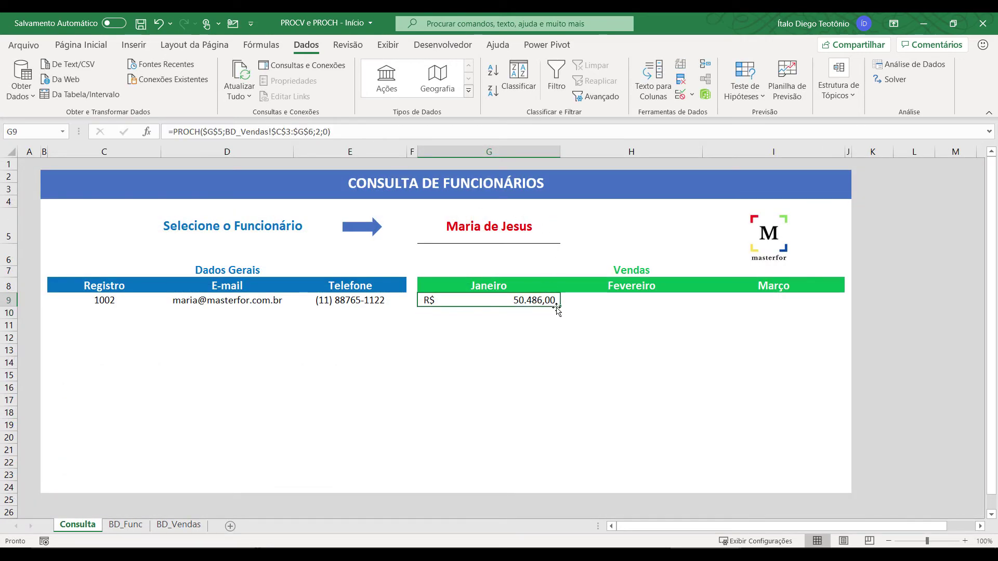
left_click_drag(560, 306, 810, 296)
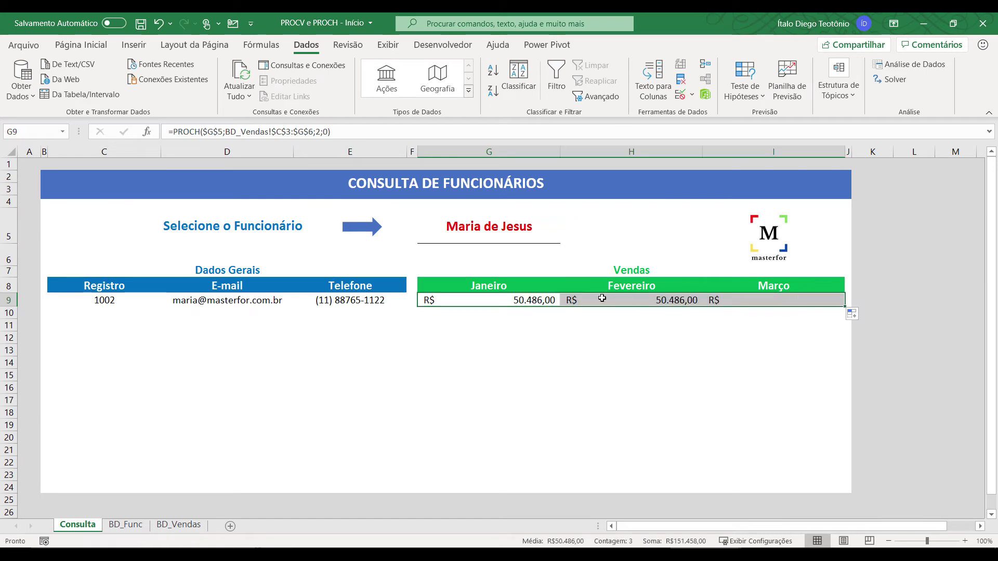
left_click(546, 301)
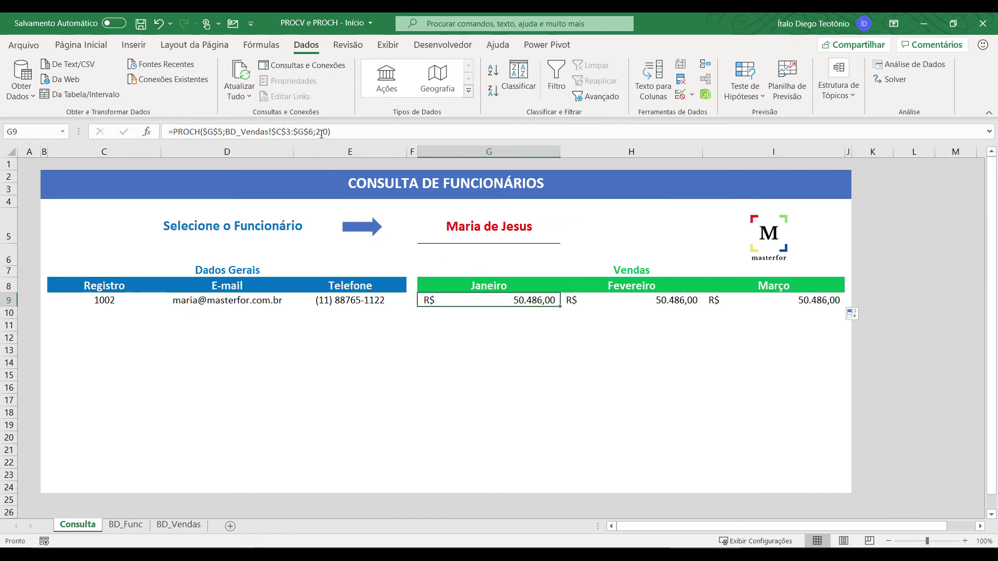
key("F2")
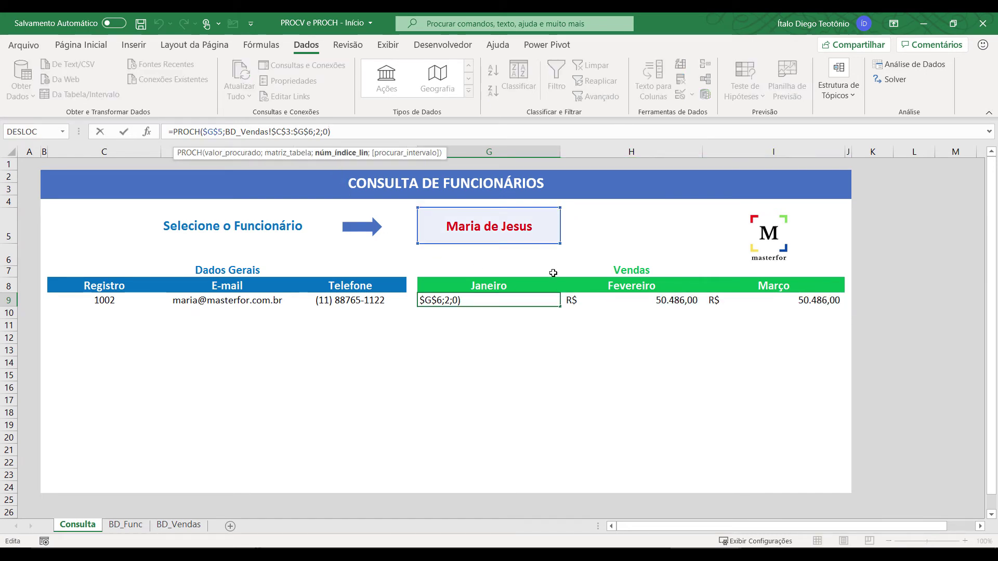
key("Escape")
left_click(614, 304)
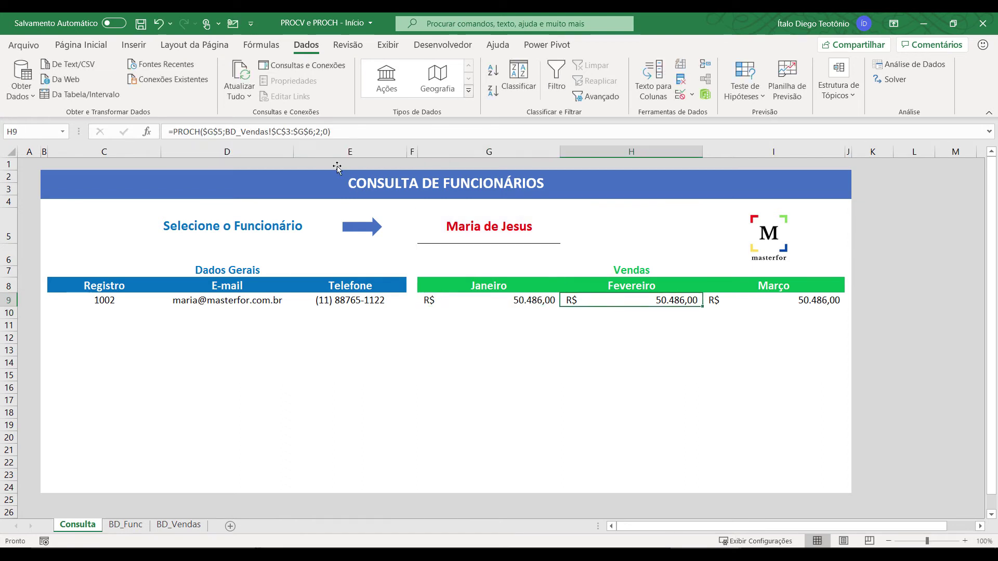
- Set the row index of the PROCH formulas to 3 in the Fevereiro cell H9 and 4 in the Março cell I9
left_click(318, 132)
key("BackSpace")
type("3")
key("Return")
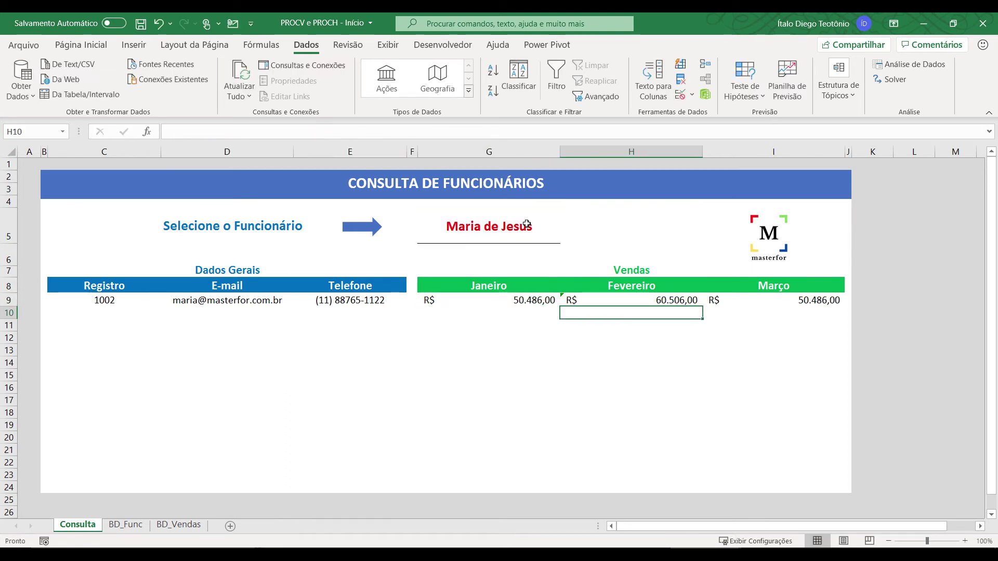
left_click(803, 301)
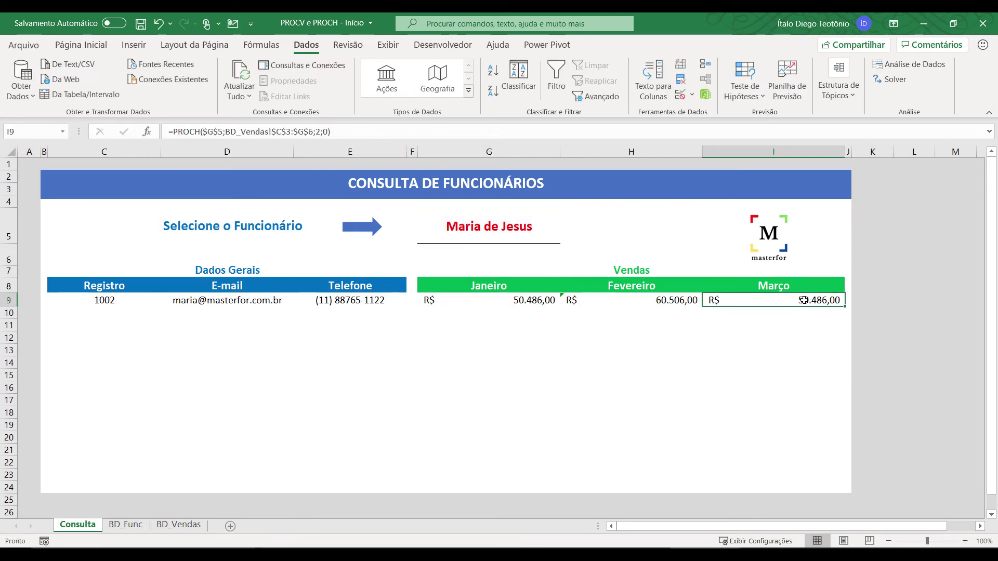
left_click(321, 132)
key("Return")
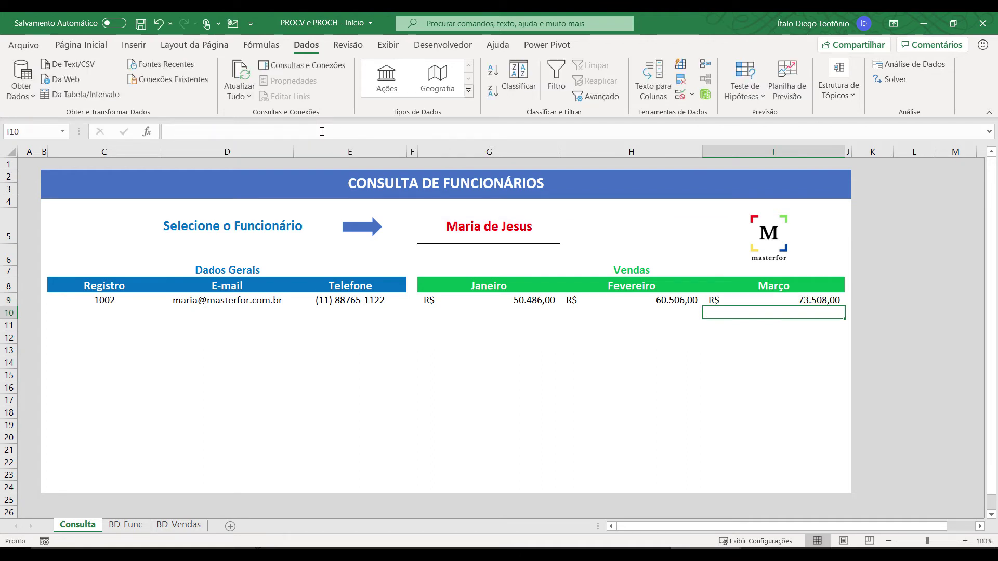
- Try the lookup with an inexact employee name by removing the word "de" in G5, and undo that edit
double_click(502, 230)
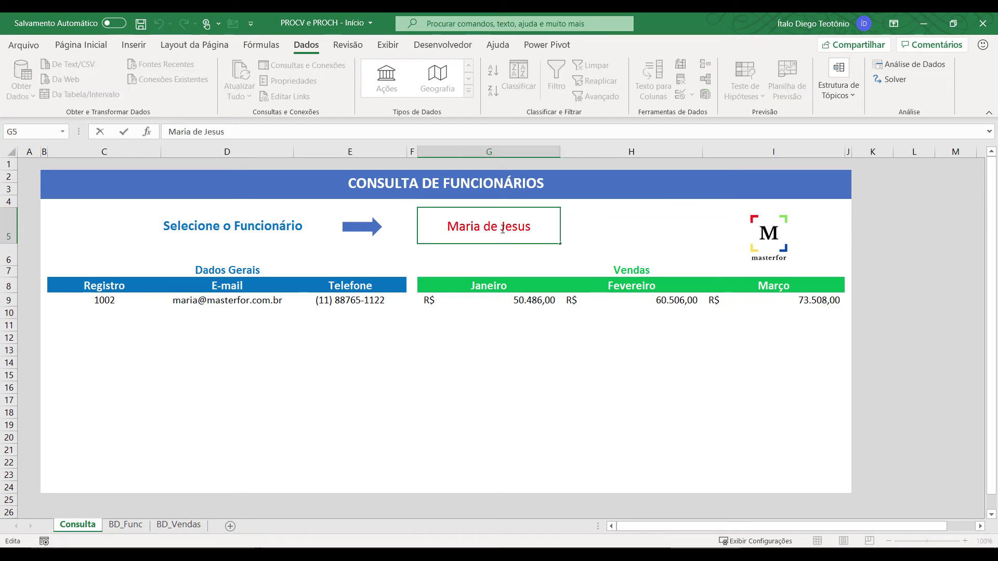
key("BackSpace")
key("BackSpace")
key("BackSpace")
key("Return")
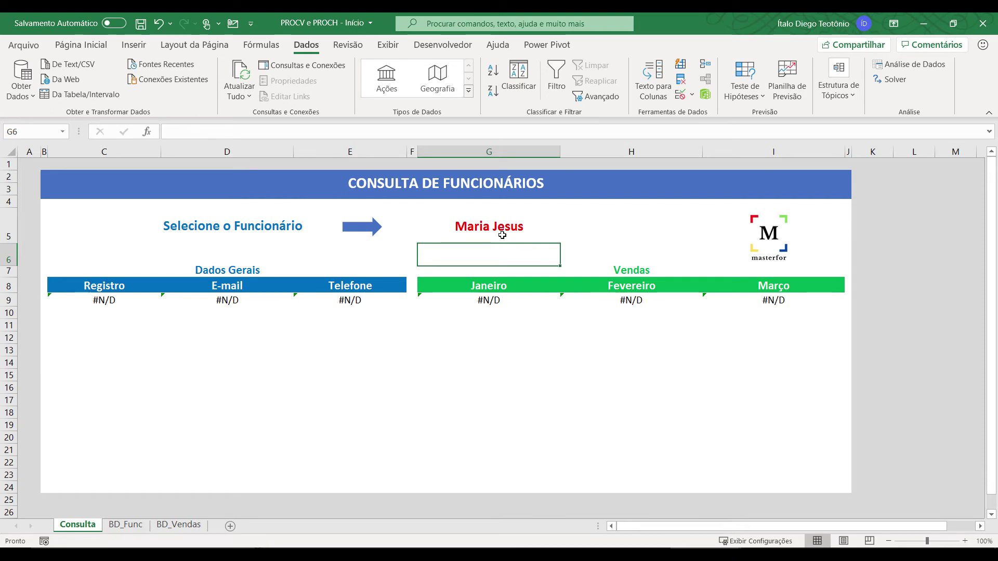
key("ctrl+z")
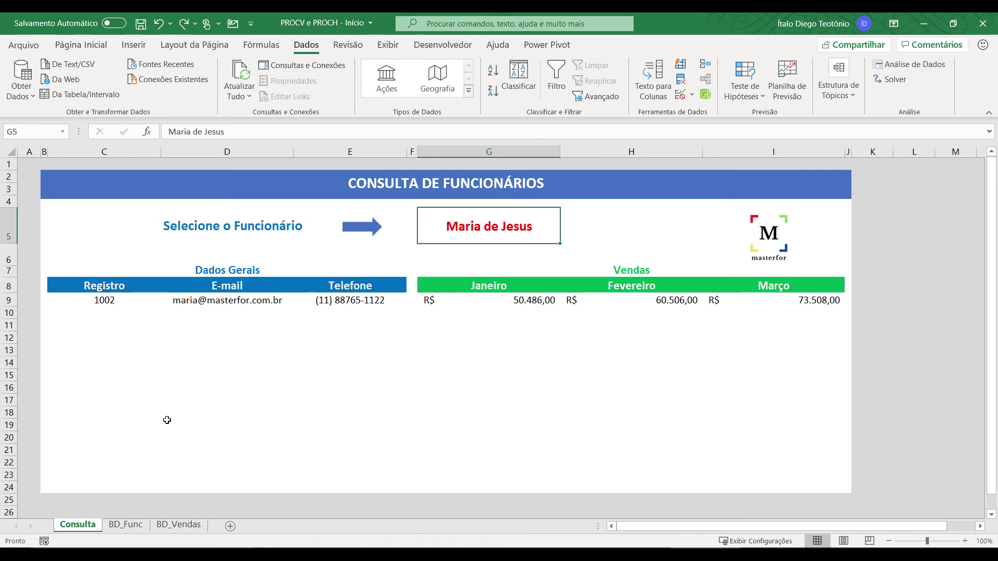
- Define the name Nomes for the employee name range B4:B8 on the BD_Func sheet
left_click(125, 525)
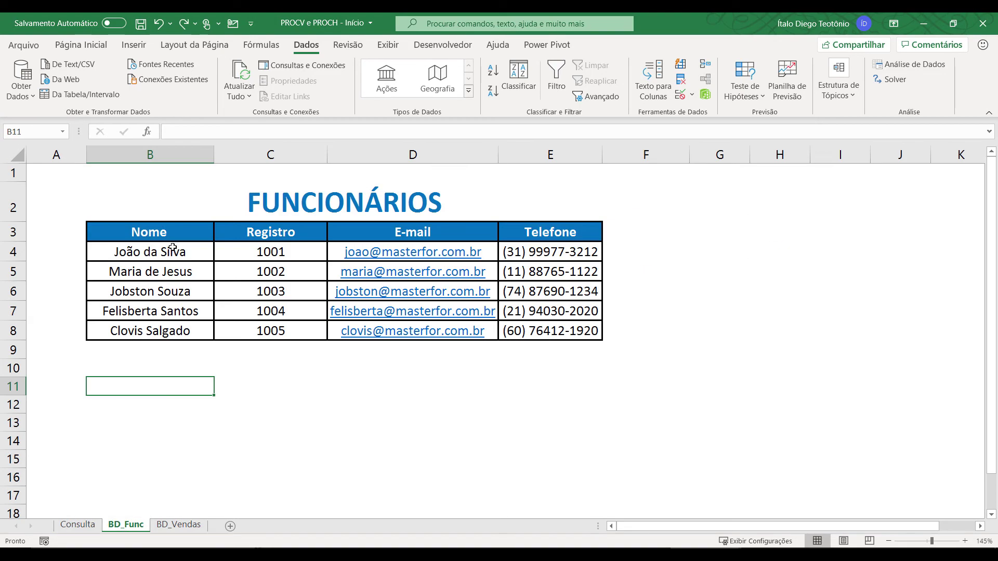
left_click_drag(172, 248, 172, 329)
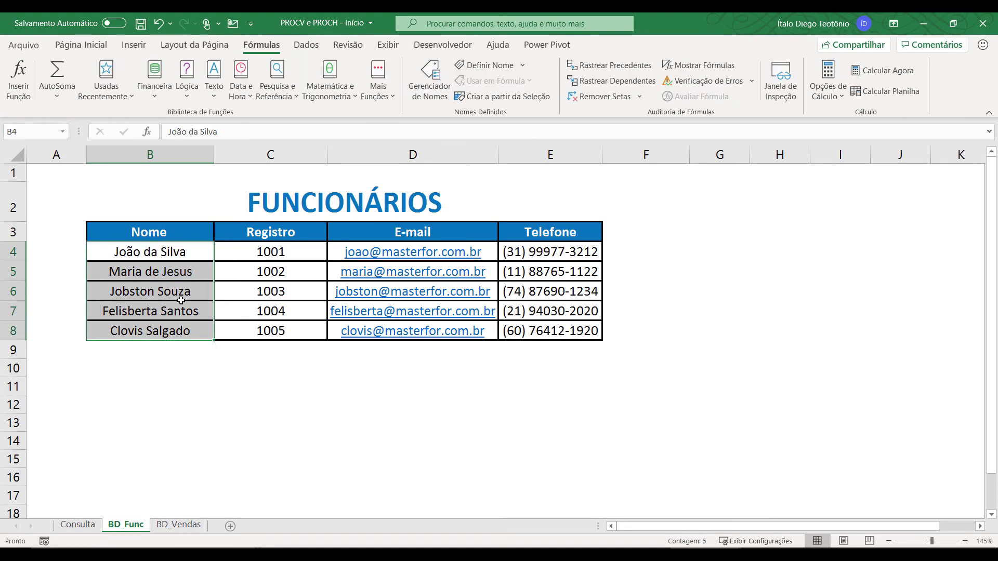
right_click(181, 328)
left_click(242, 515)
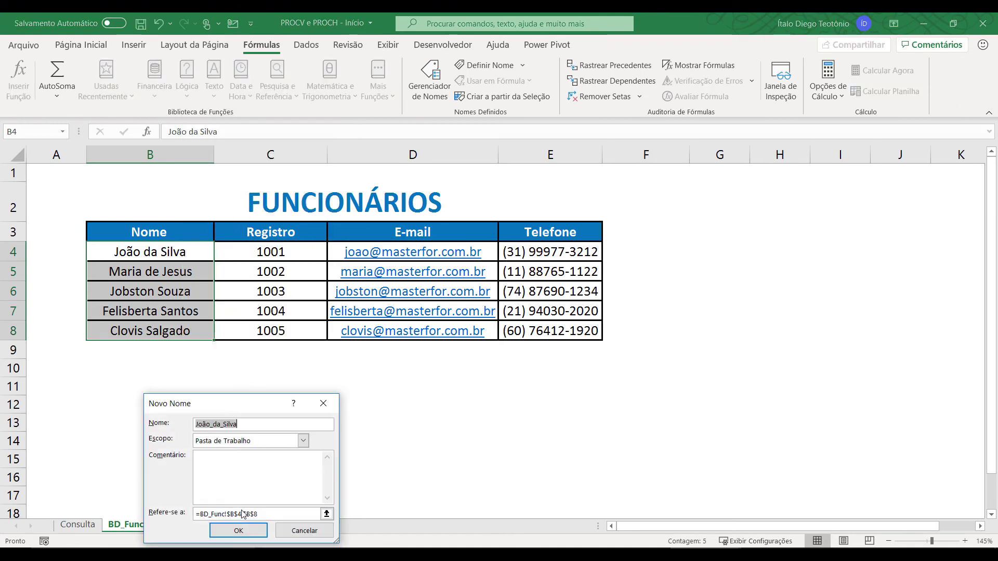
type("Nomes")
left_click(239, 530)
- Add list data validation with the source =Nomes to the employee cell G5 on the Consulta sheet
left_click(77, 525)
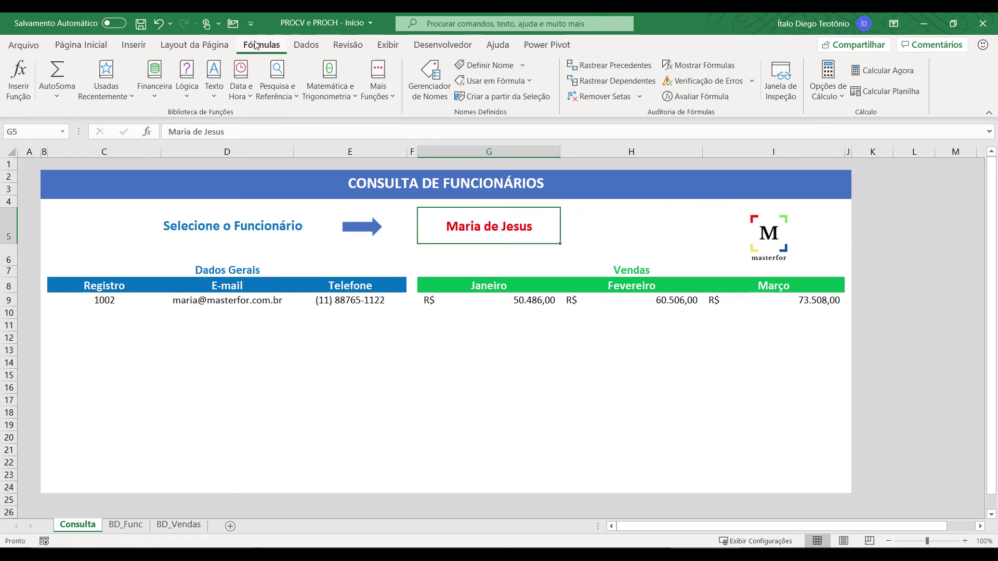
left_click(306, 45)
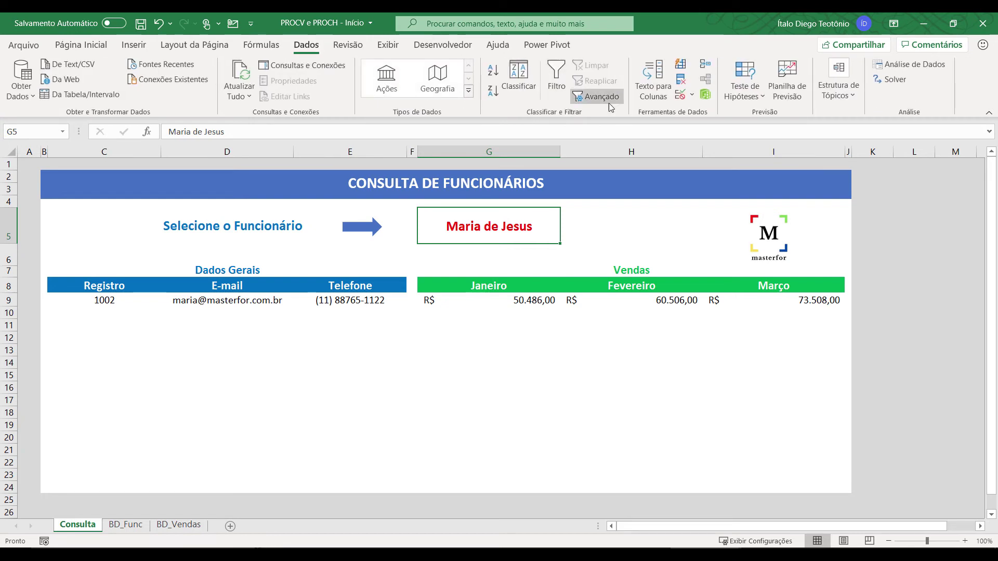
left_click(692, 95)
left_click(700, 110)
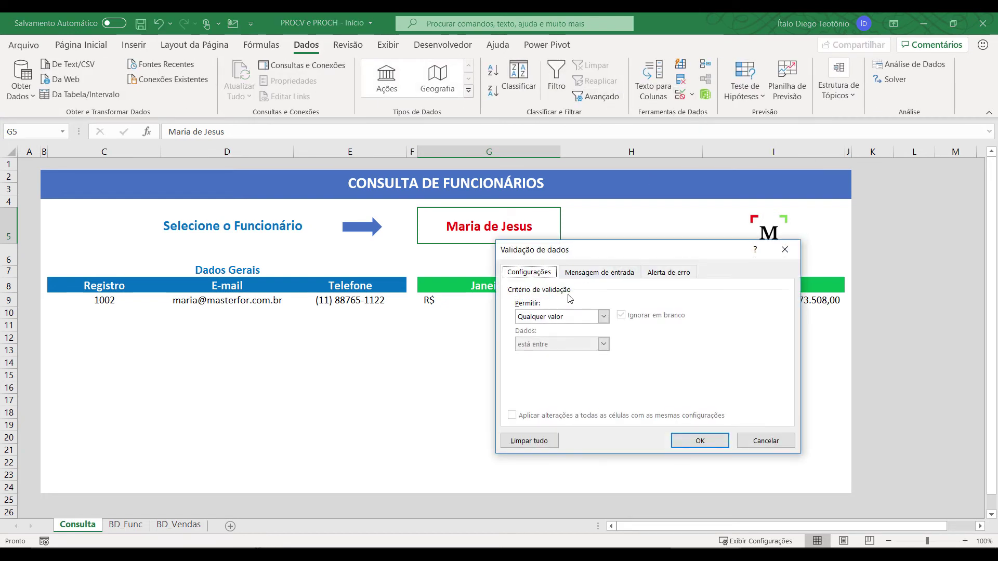
left_click(565, 318)
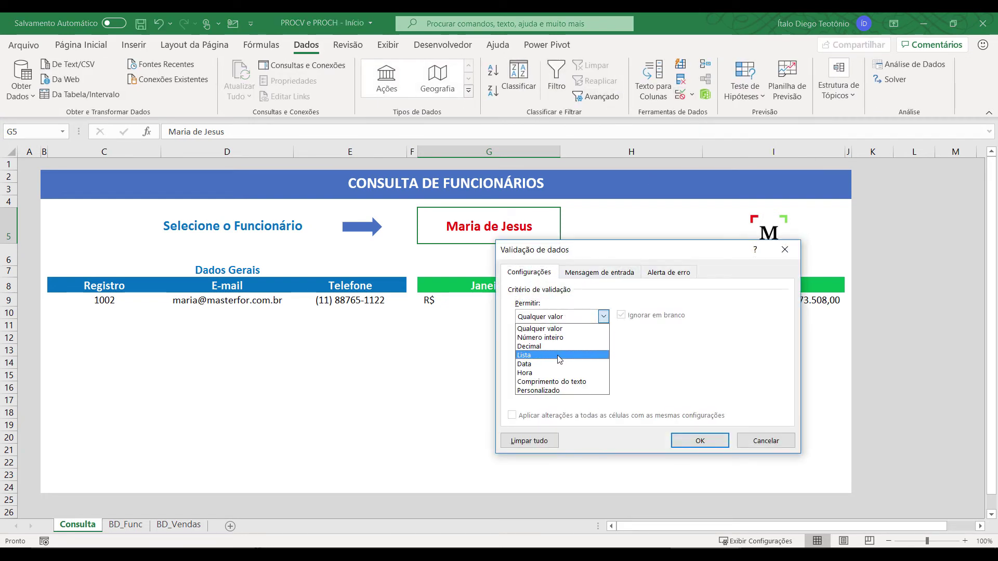
left_click(560, 358)
left_click(557, 372)
type("=")
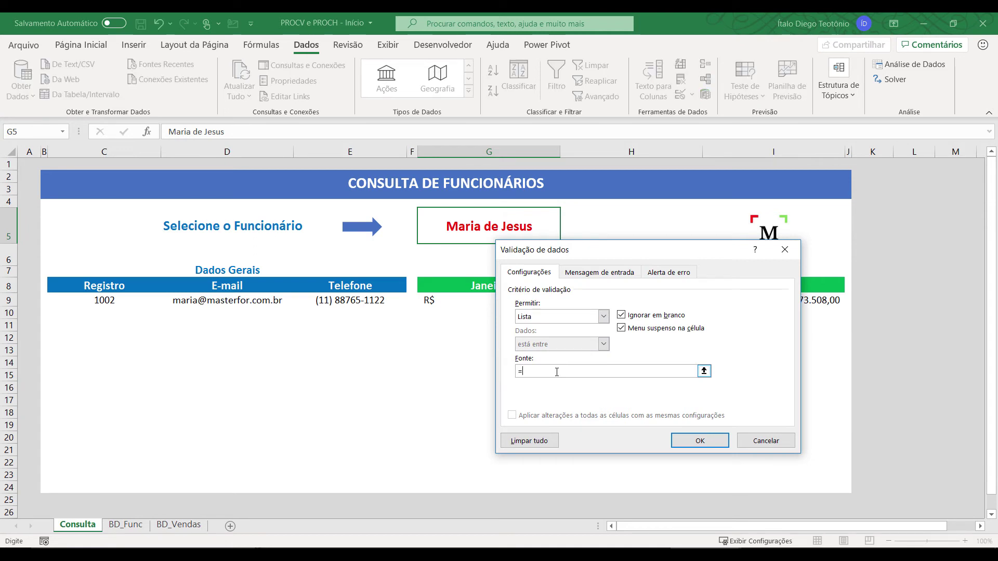
type("Nomes")
key("Return")
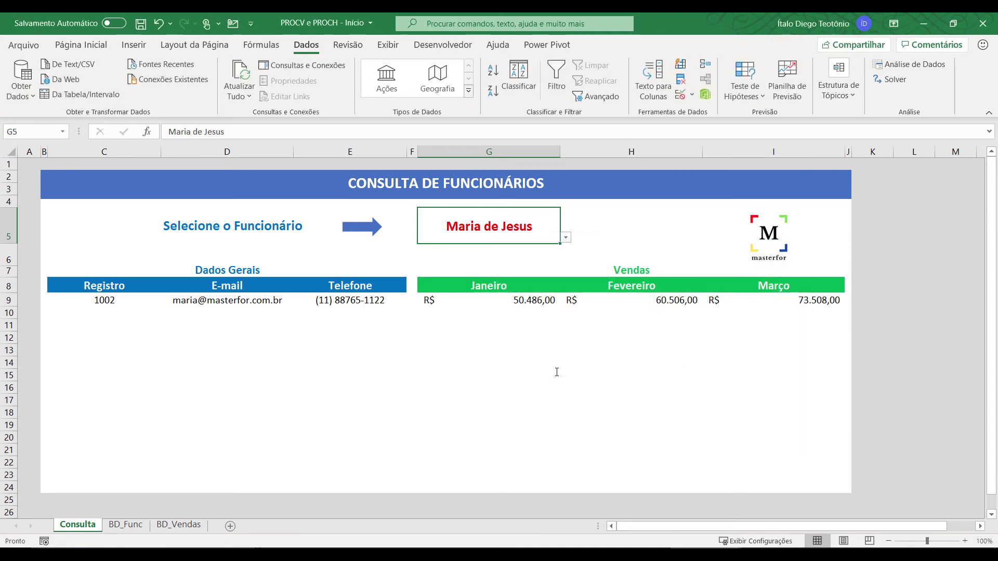
- Test the drop-down list in G5 by choosing different employees in turn, finishing with the third employee in the list
left_click(566, 238)
left_click(531, 266)
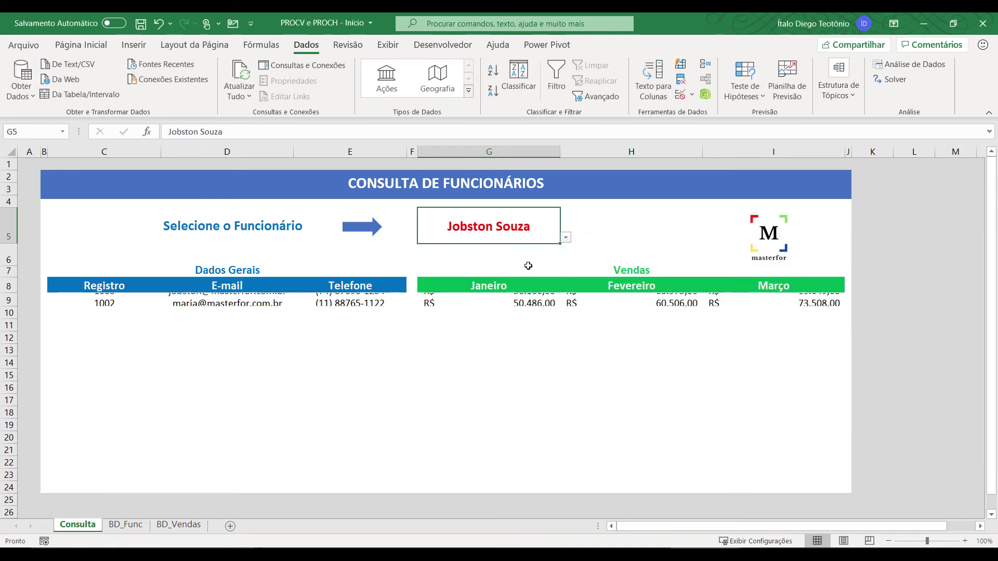
left_click(566, 239)
left_click(531, 275)
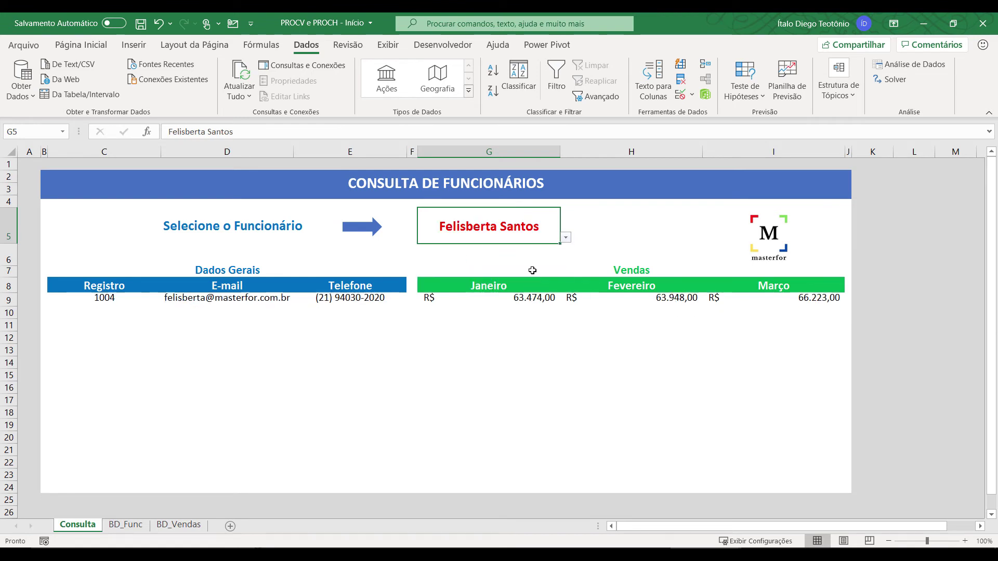
left_click(565, 238)
left_click(525, 283)
left_click(565, 238)
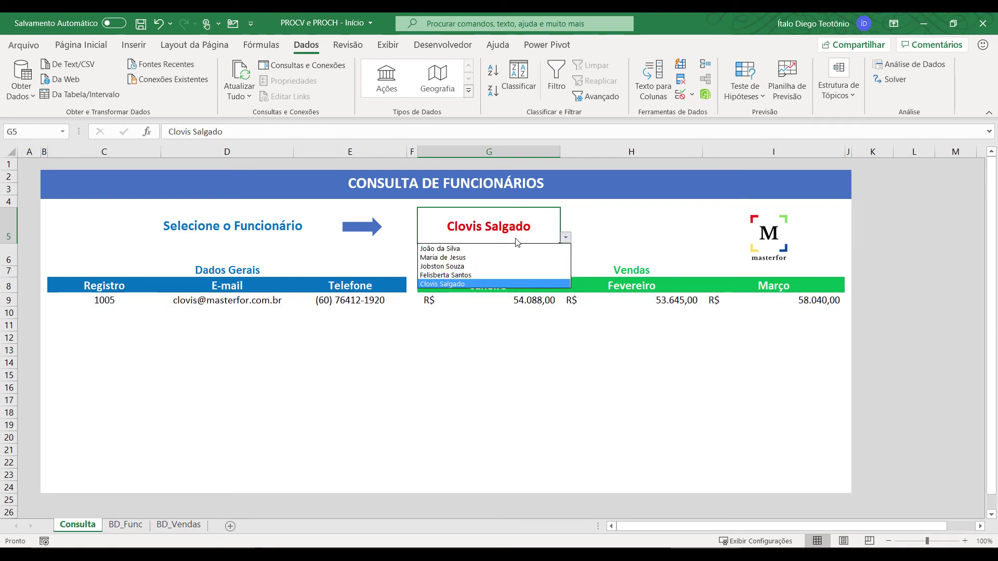
left_click(503, 249)
left_click(566, 238)
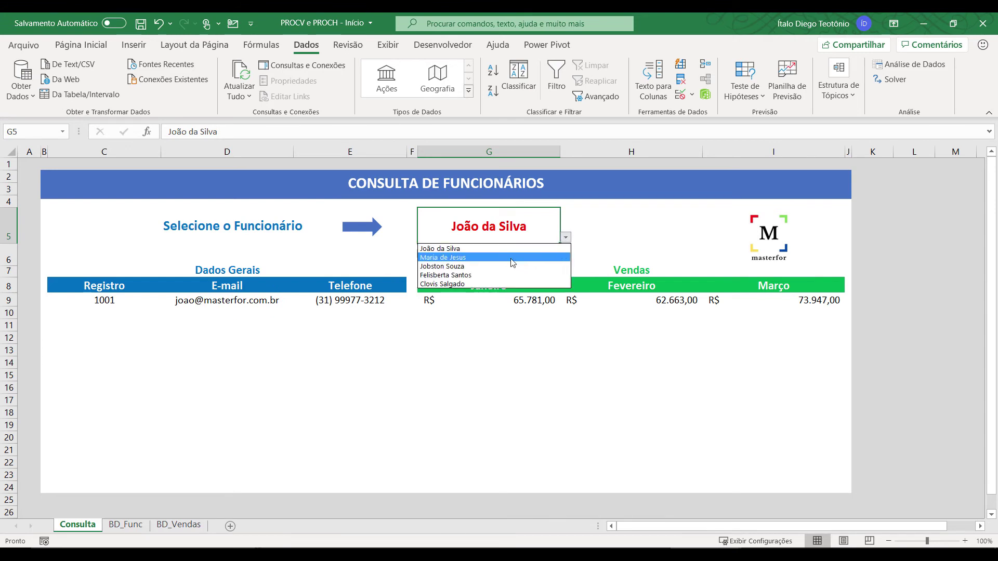
left_click(508, 266)
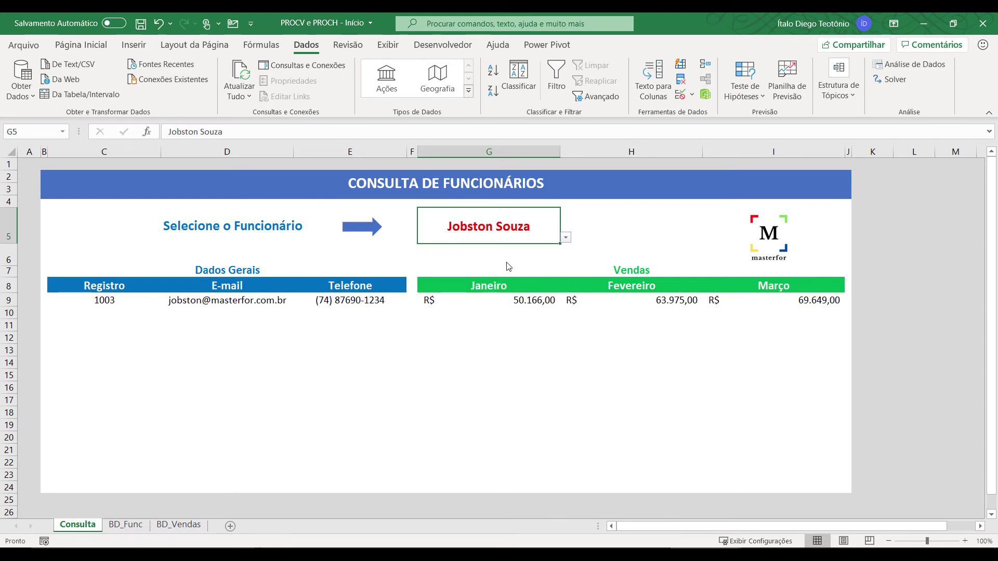
- Define the name BD_Funcionários for the employee data range B4:E8 on the BD_Func sheet
left_click(104, 301)
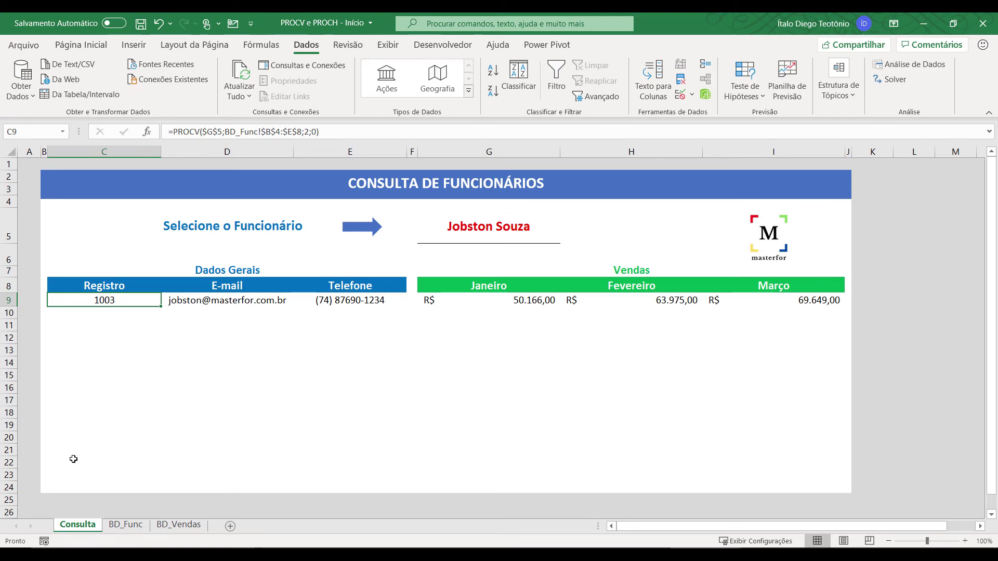
left_click(125, 525)
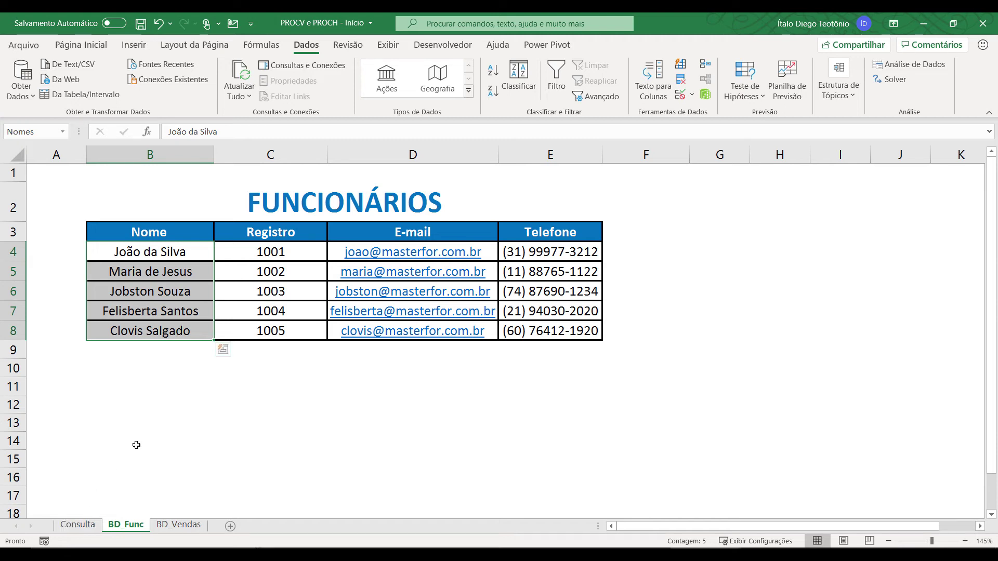
left_click(156, 423)
left_click(150, 251)
key("shift+Down")
key("shift+Down")
key("shift+Right")
key("shift+Right")
key("shift+Down")
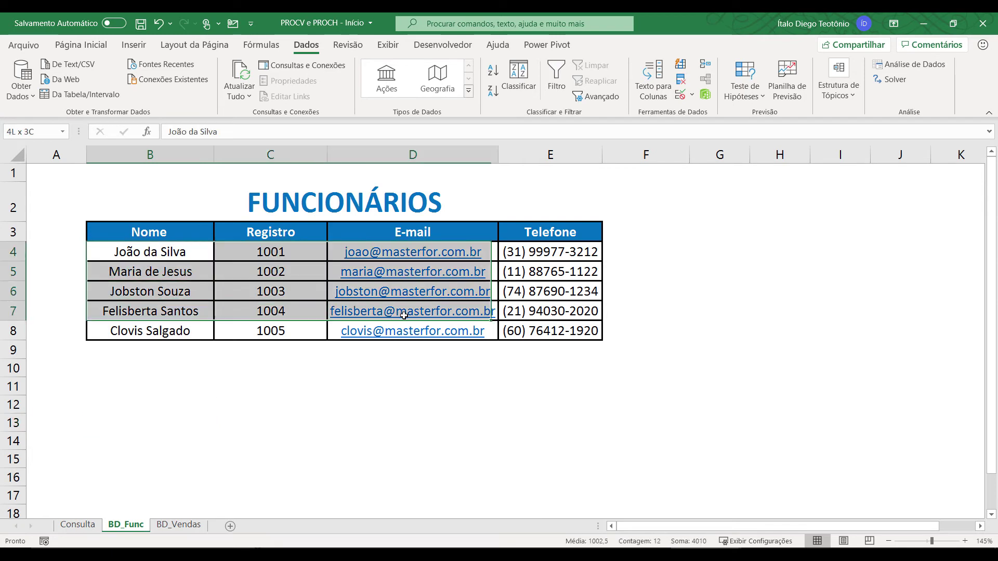
key("shift+Right")
key("shift+Down")
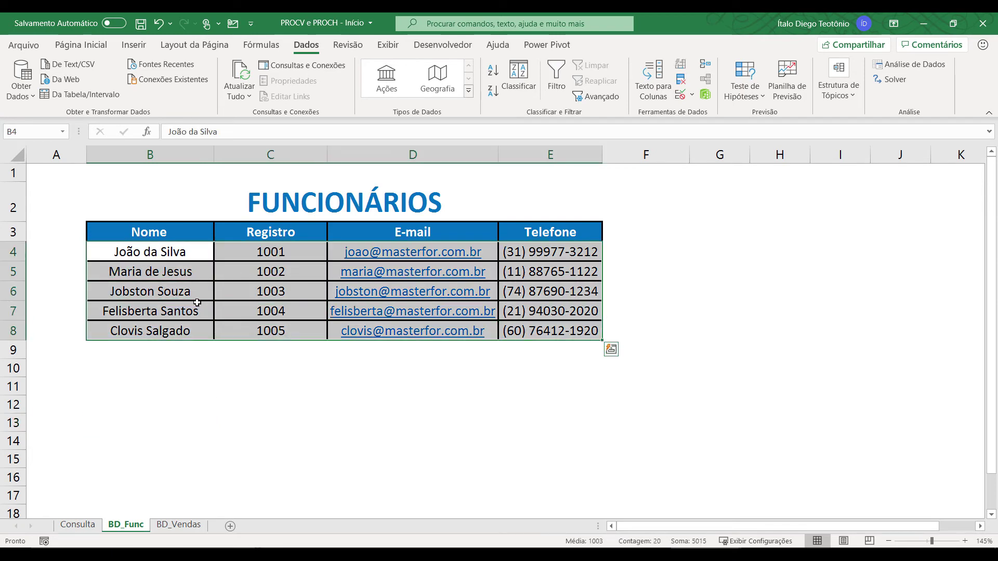
right_click(176, 292)
left_click(239, 497)
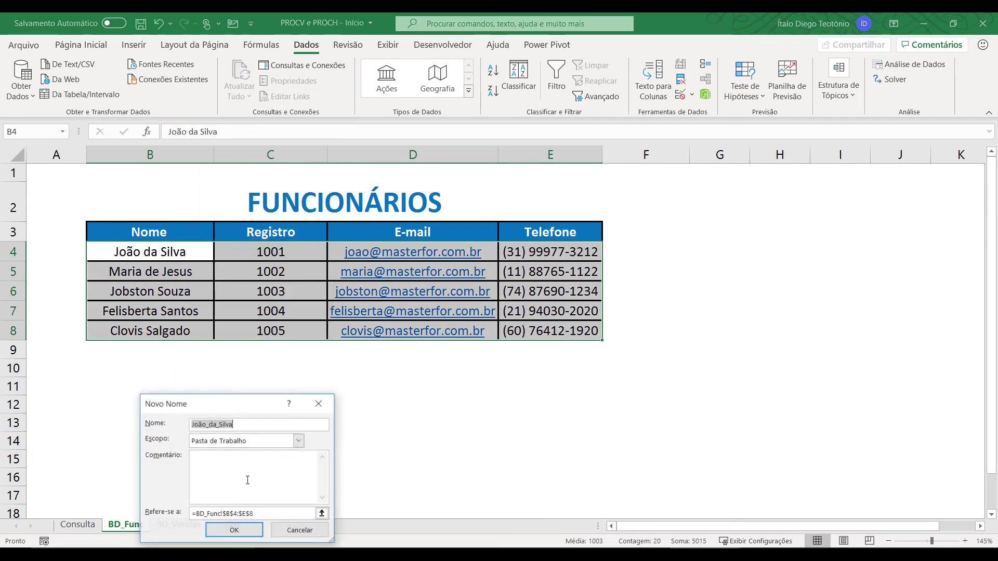
key("BackSpace")
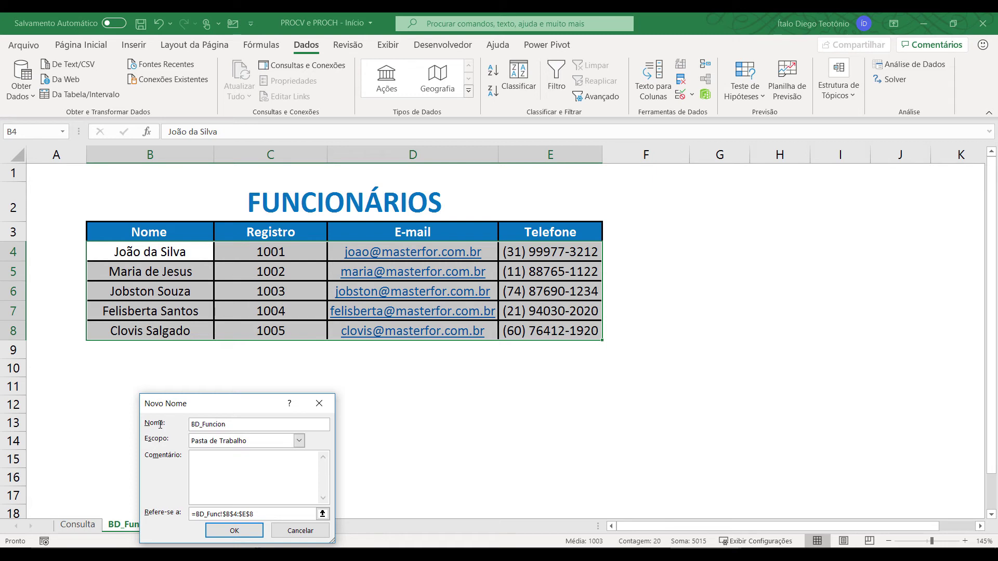
left_click(201, 426)
left_click(234, 530)
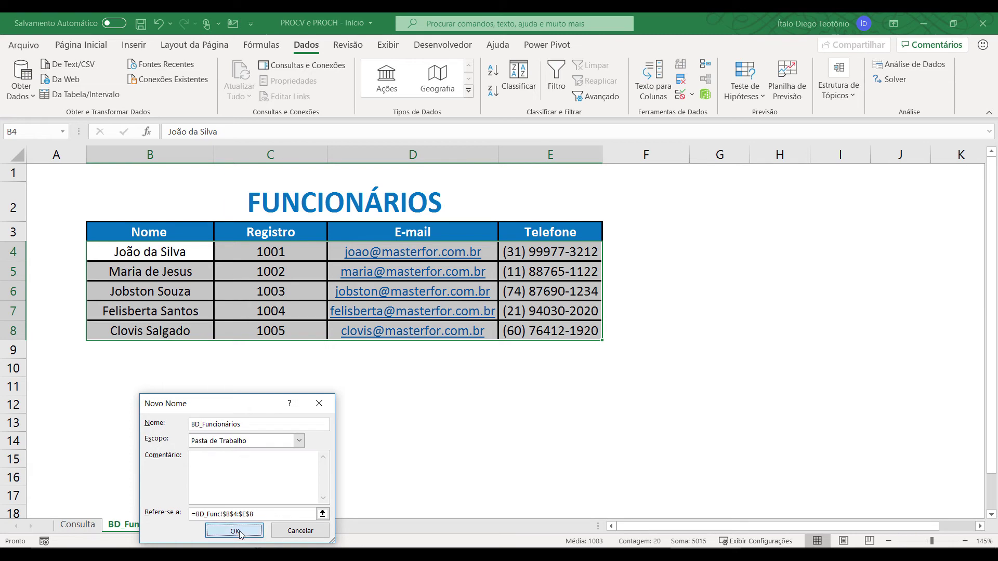
- Define the name BD_Vendas for the sales range C3:G6 on the BD_Vendas sheet
left_click(177, 524)
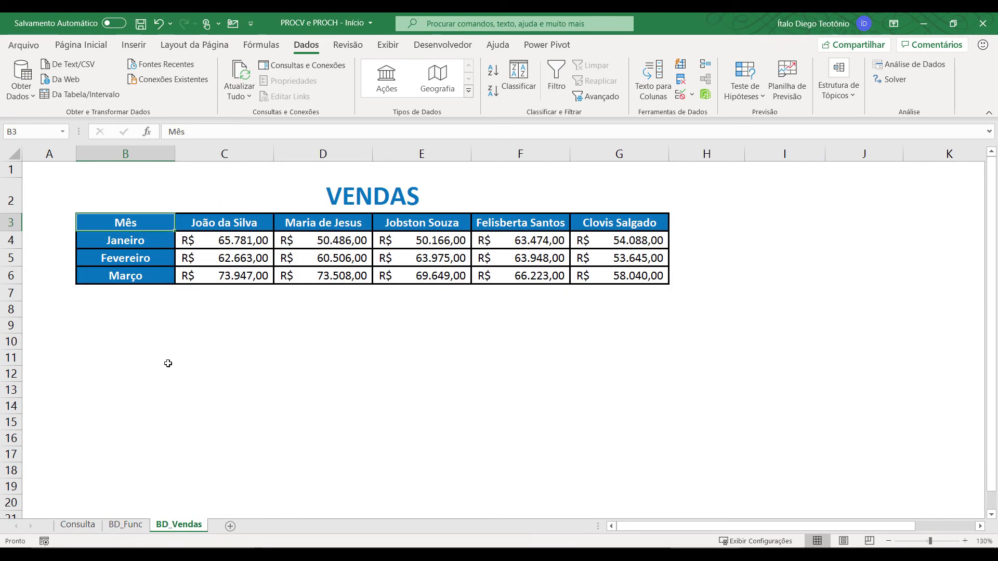
left_click_drag(221, 220, 618, 276)
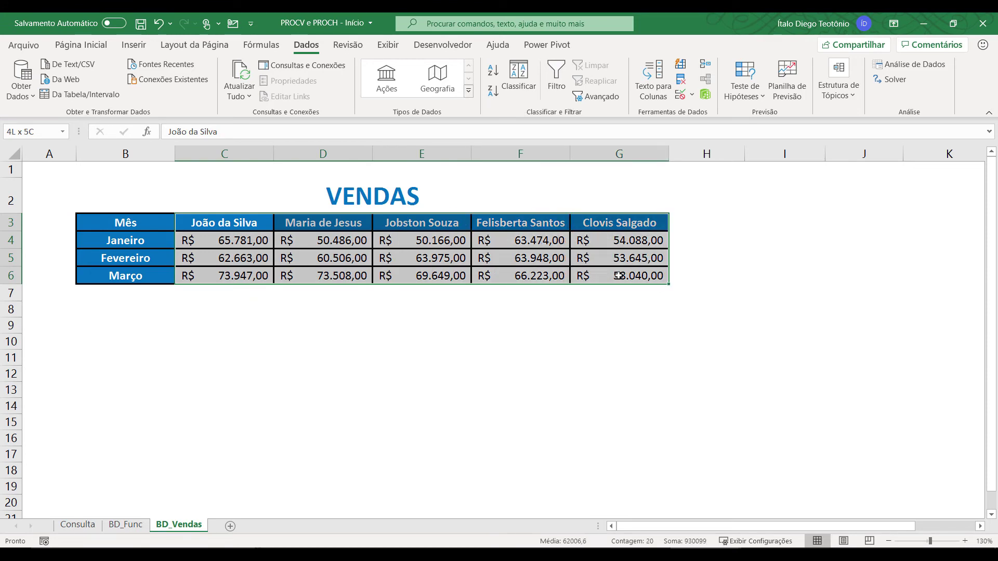
right_click(521, 258)
left_click(566, 514)
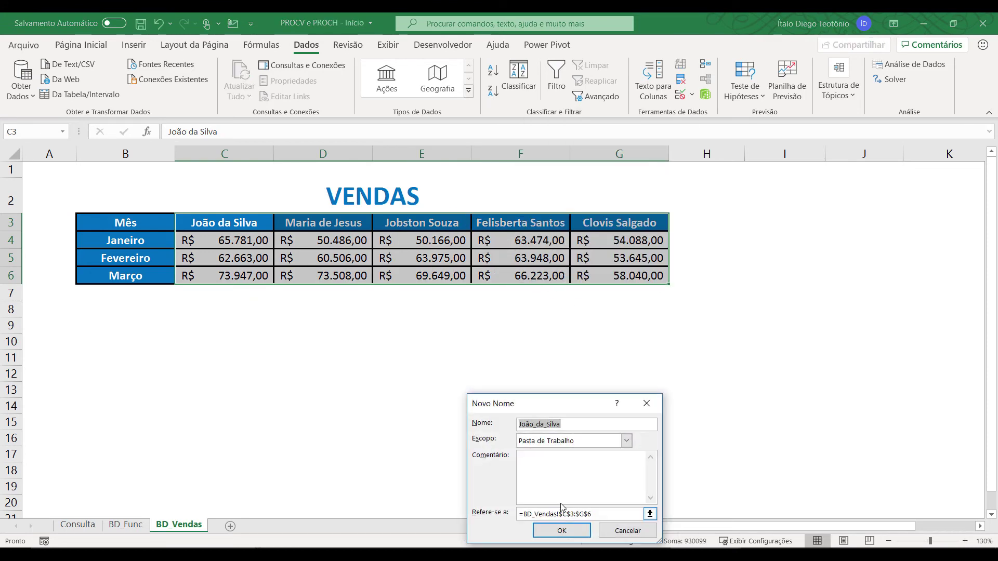
type("BD_Vendas")
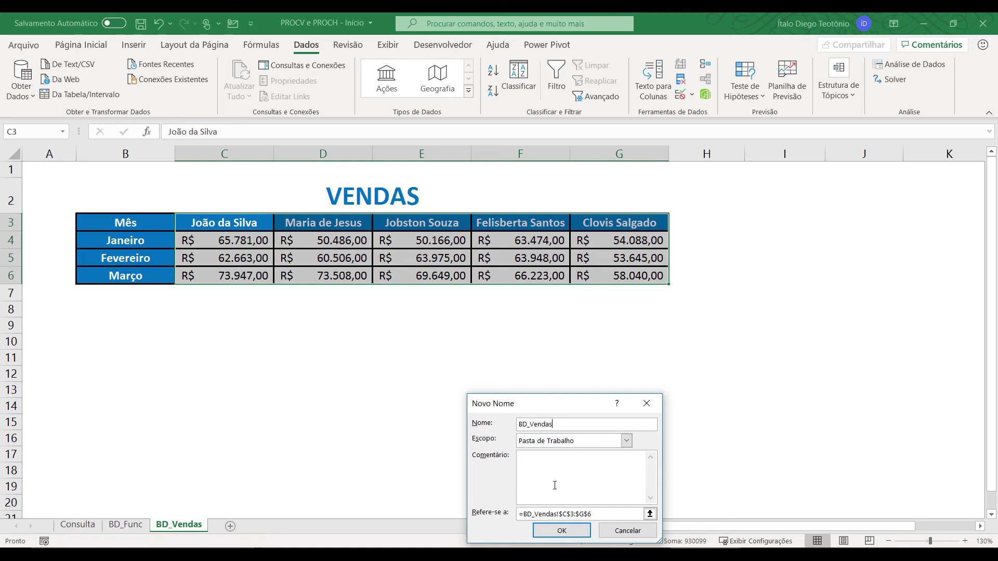
key("Return")
- Clear all the lookup formulas in C9:I9 on the Consulta sheet
left_click(72, 526)
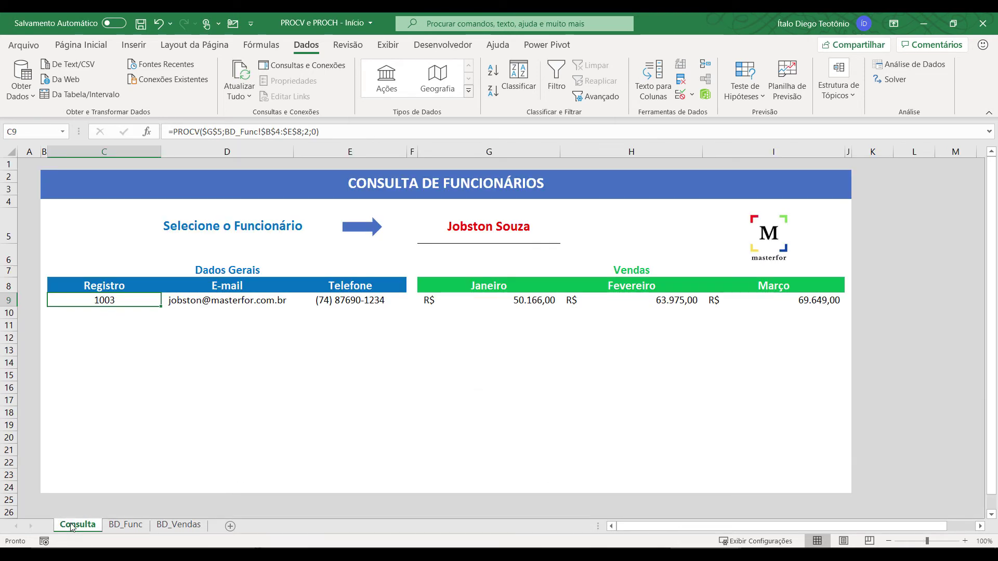
left_click_drag(110, 299, 798, 306)
key("Delete")
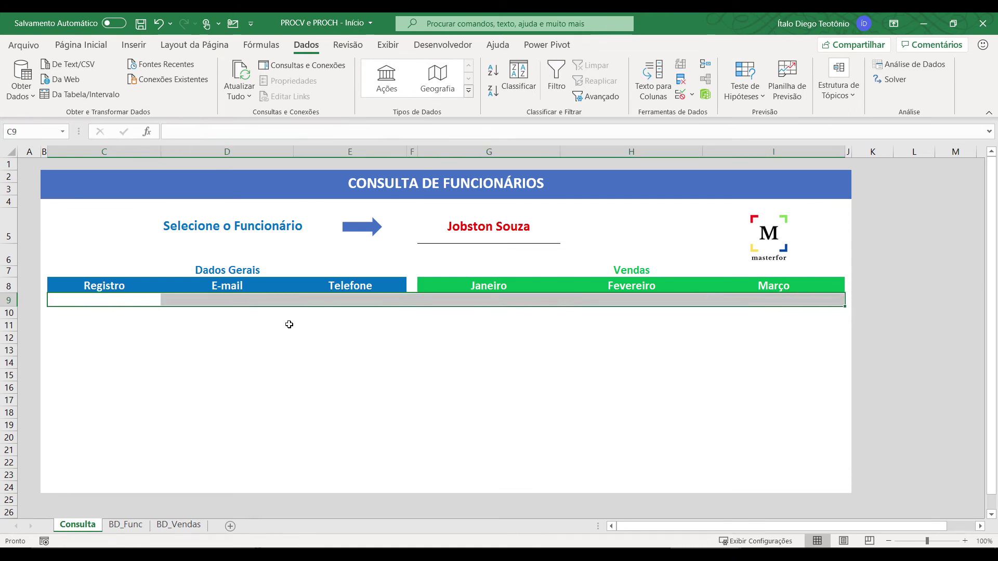
- Enter =PROCV($G$5;BD_Funcionários;2;0) in C9 to retrieve the selected employee's Registro
left_click(133, 300)
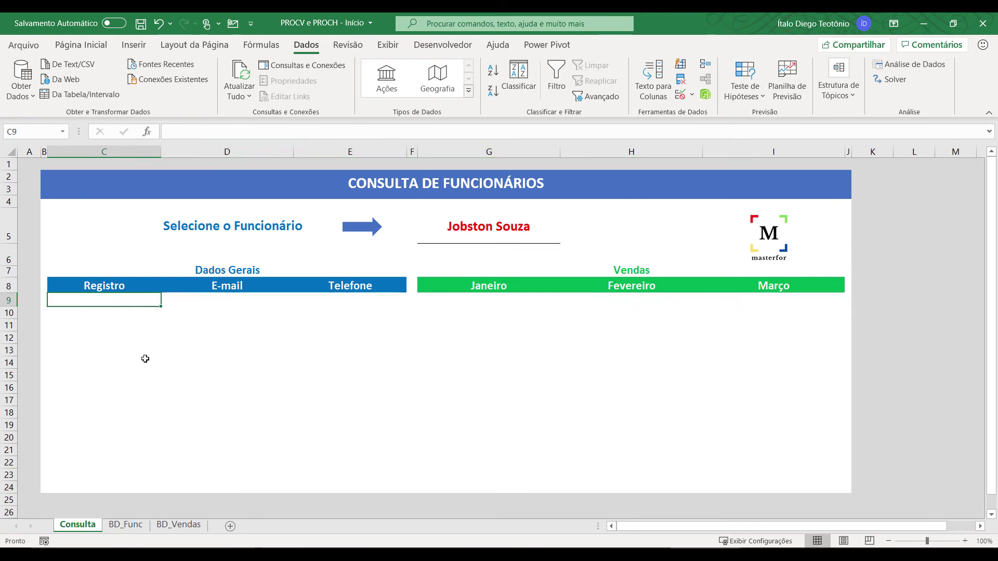
type("=procv(")
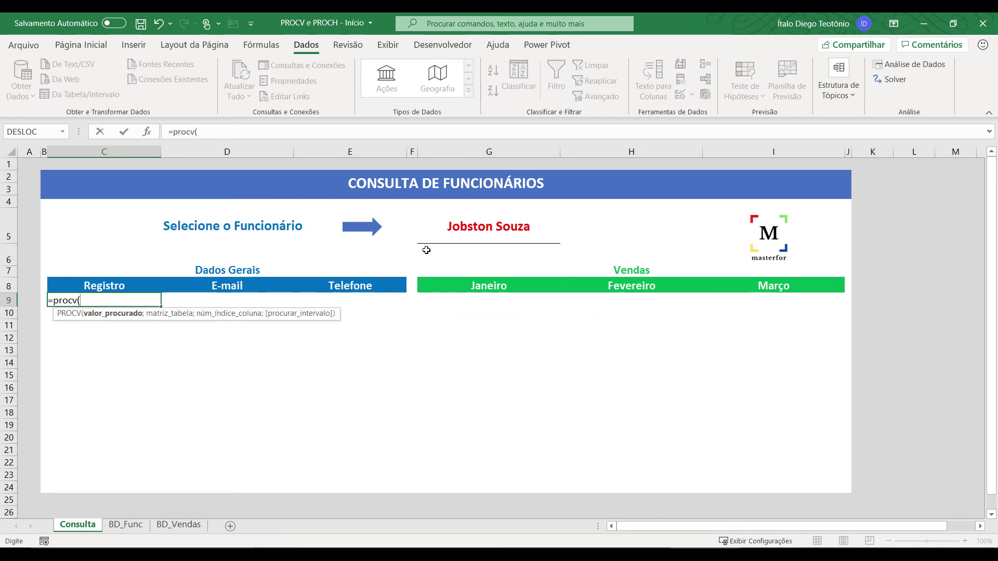
left_click(471, 232)
key("F4")
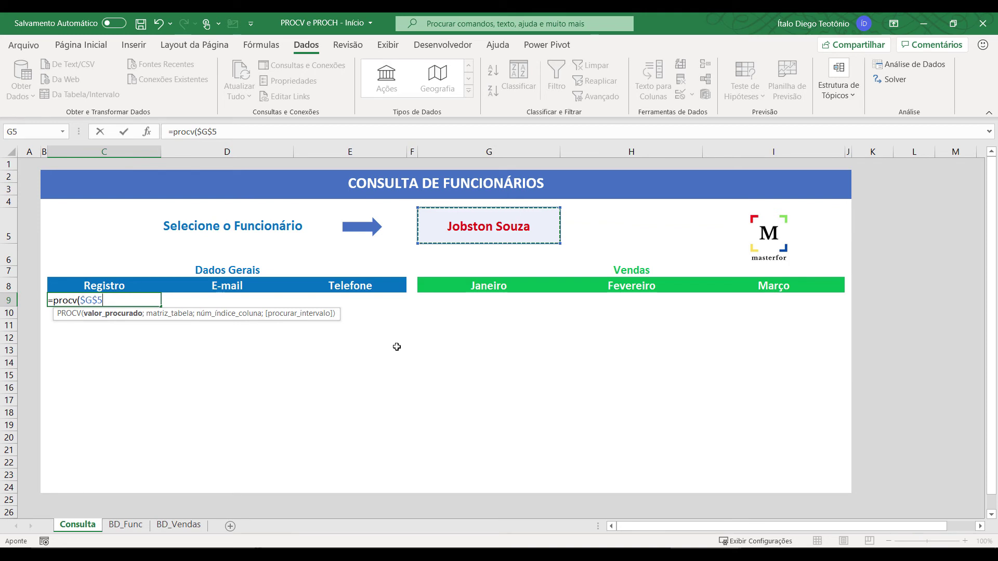
type(";")
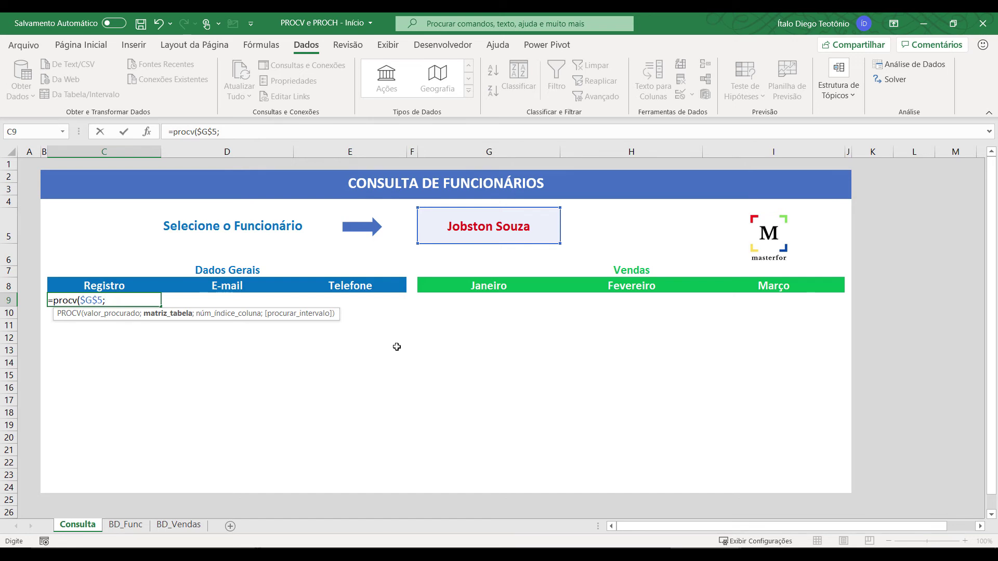
type("bd")
key("Down")
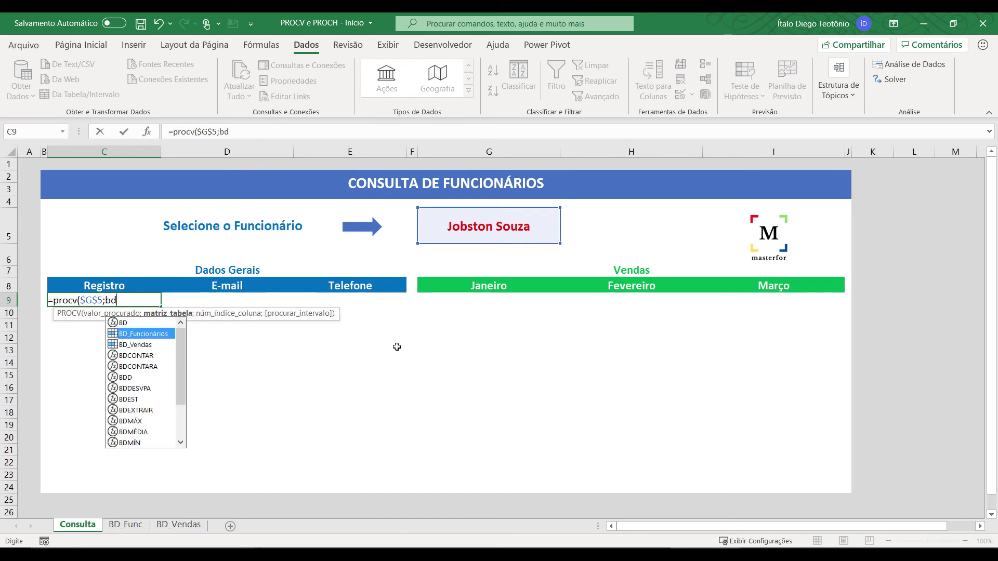
double_click(113, 336)
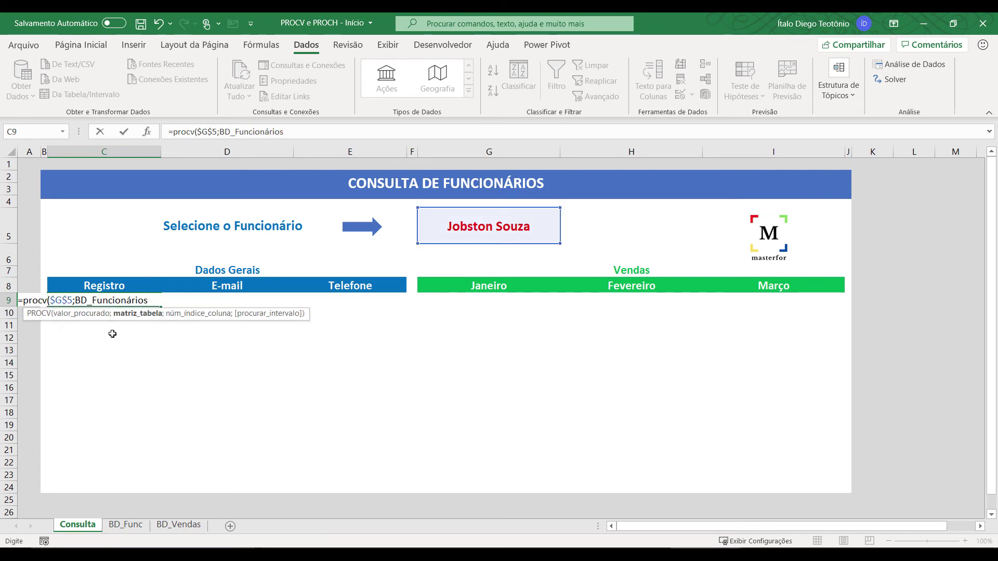
type(";")
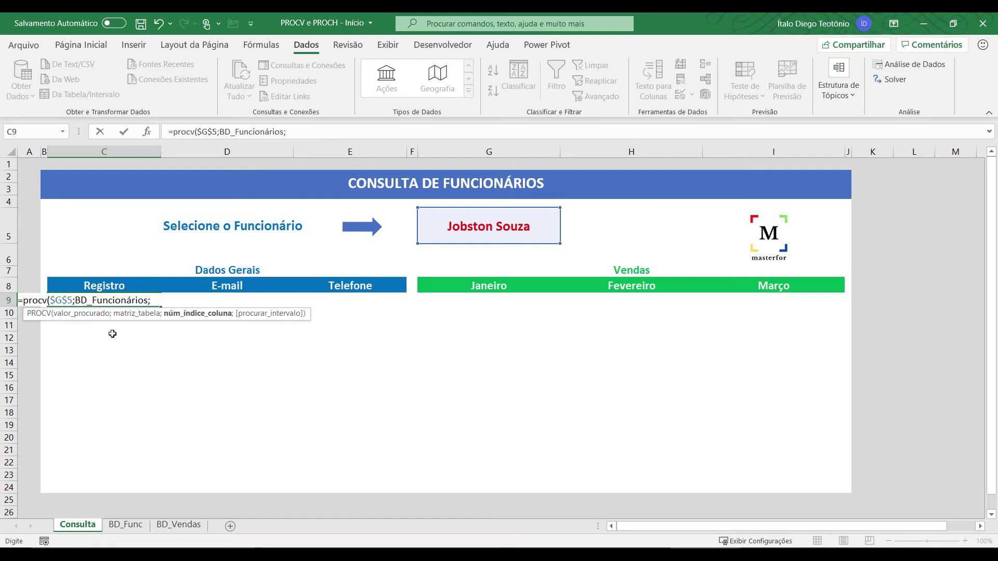
type("2;0)")
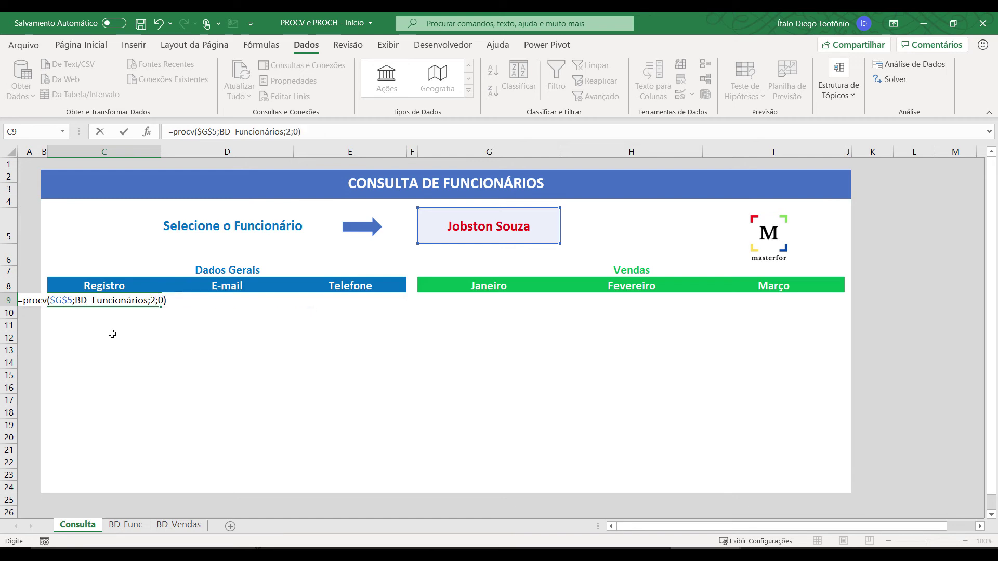
key("Return")
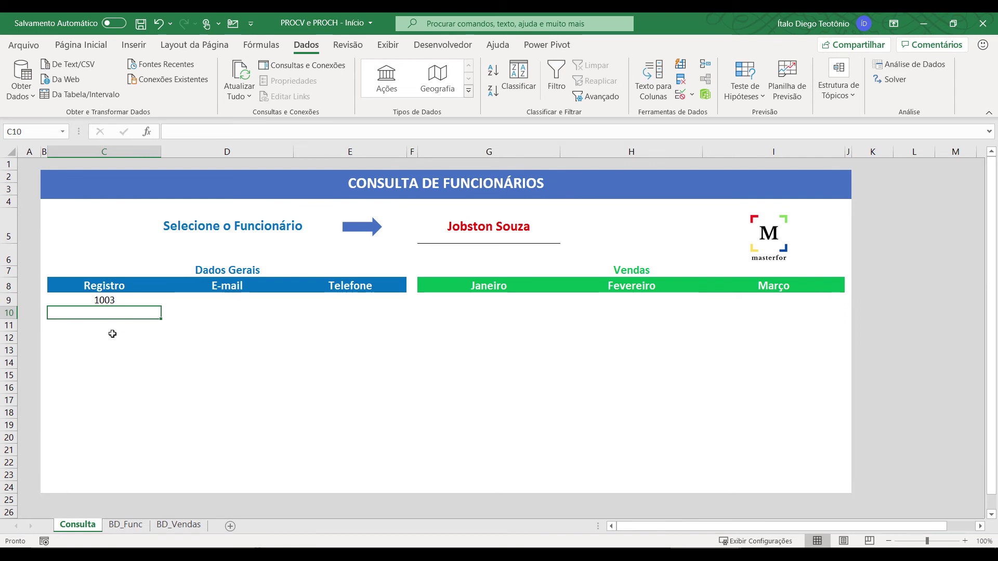
- Fill the C9 formula across to D9:E9 and set the column index in D9 to 3 for the E-mail
left_click(133, 300)
left_click_drag(161, 306, 364, 304)
double_click(190, 299)
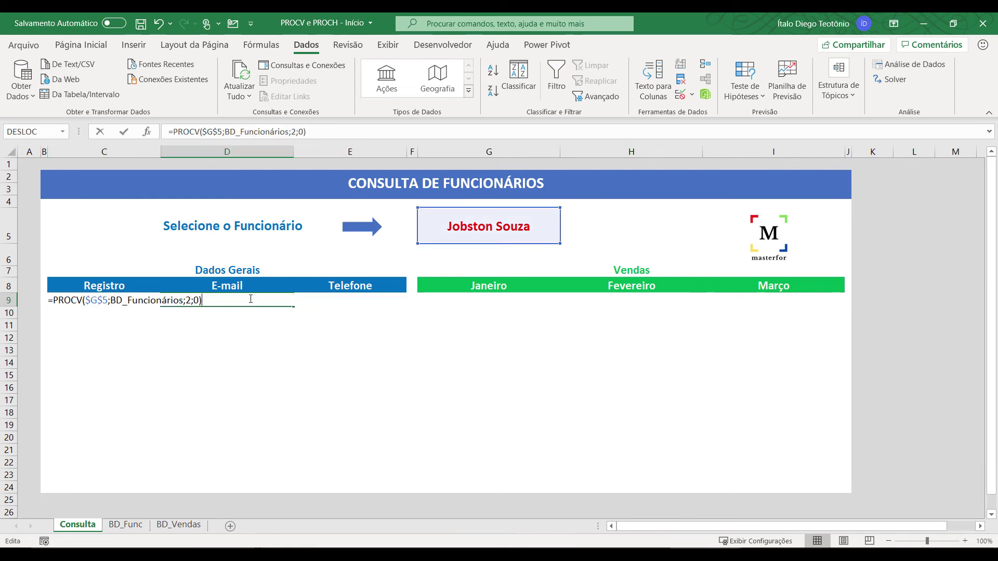
left_click(191, 300)
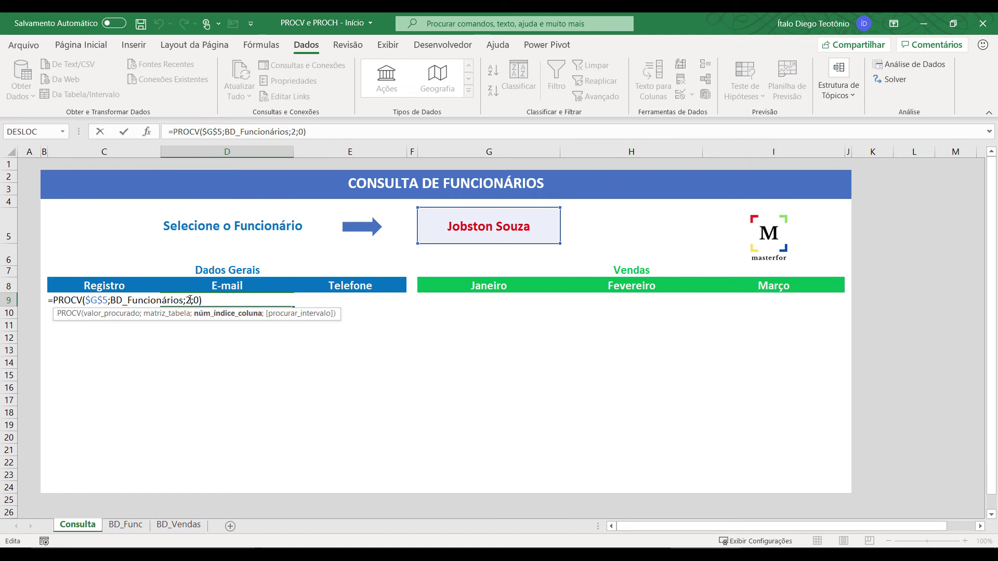
key("Return")
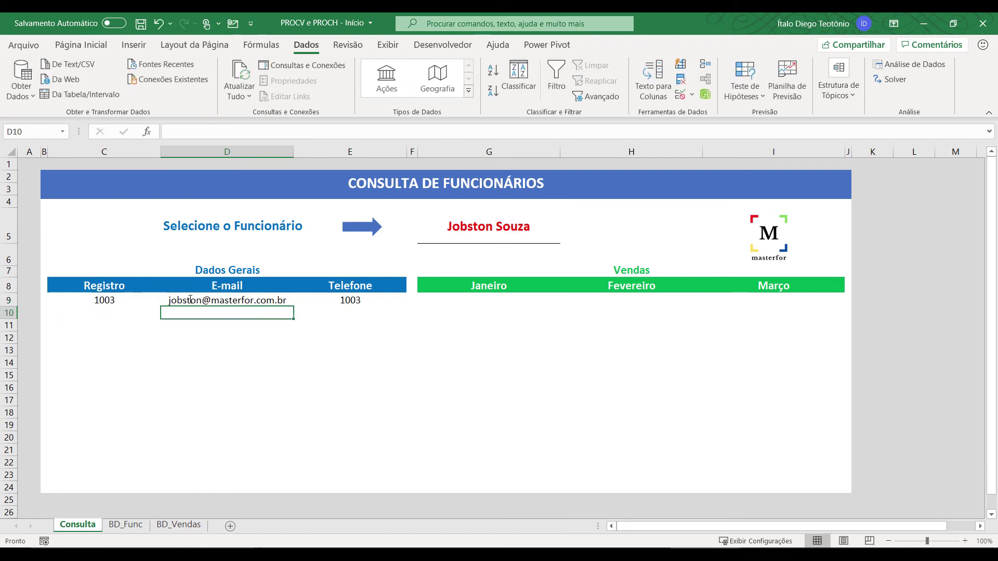
- Change the column index of the PROCV formula in E9 so it retrieves the Telefone column
key("Up")
key("Right")
key("F2")
key("Left")
key("Left")
key("Left")
key("BackSpace")
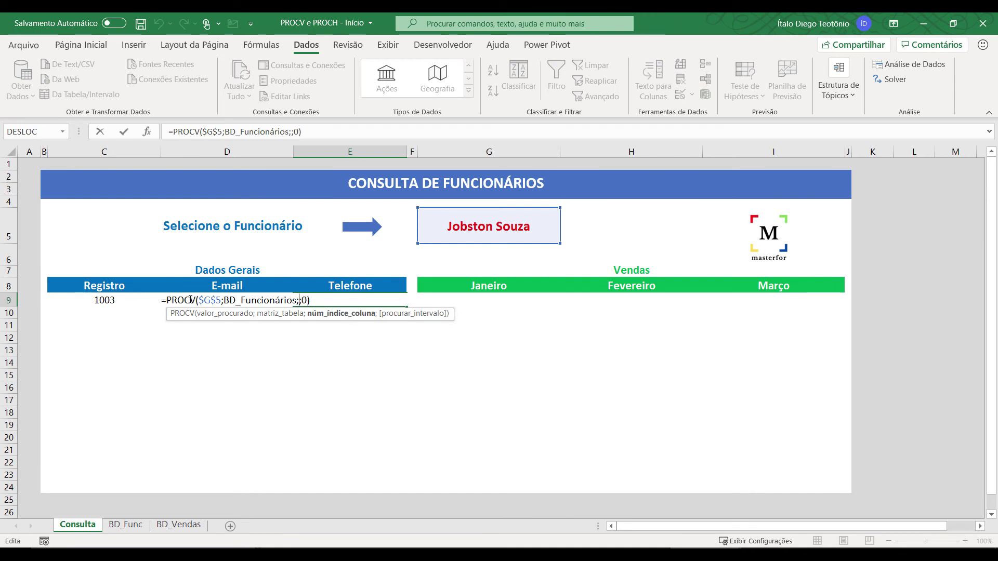
type("3")
key("Return")
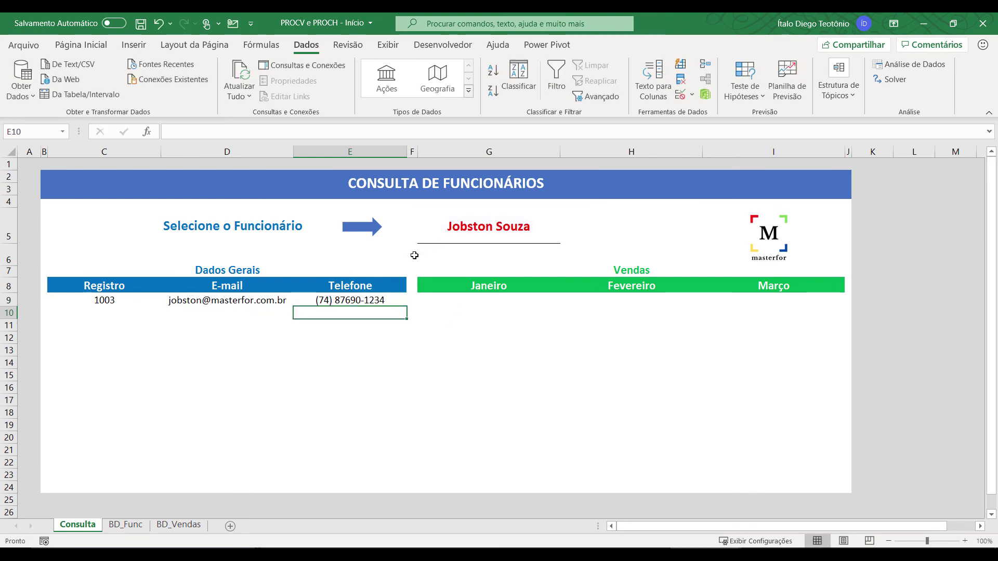
left_click(262, 301)
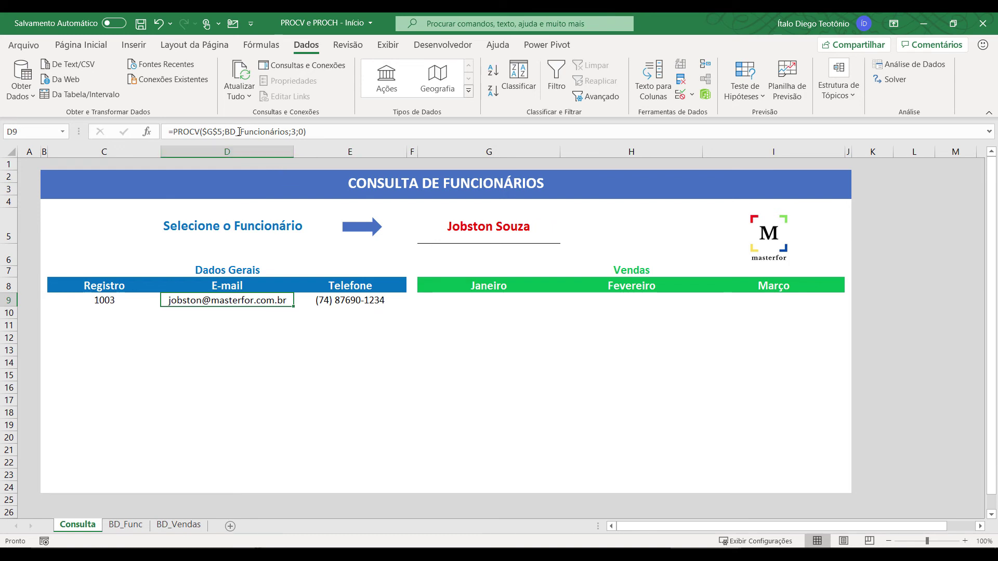
- Enter =PROCH($G$5;BD_Vendas;2;0) in G9 to retrieve the selected employee's Janeiro sales
left_click(473, 300)
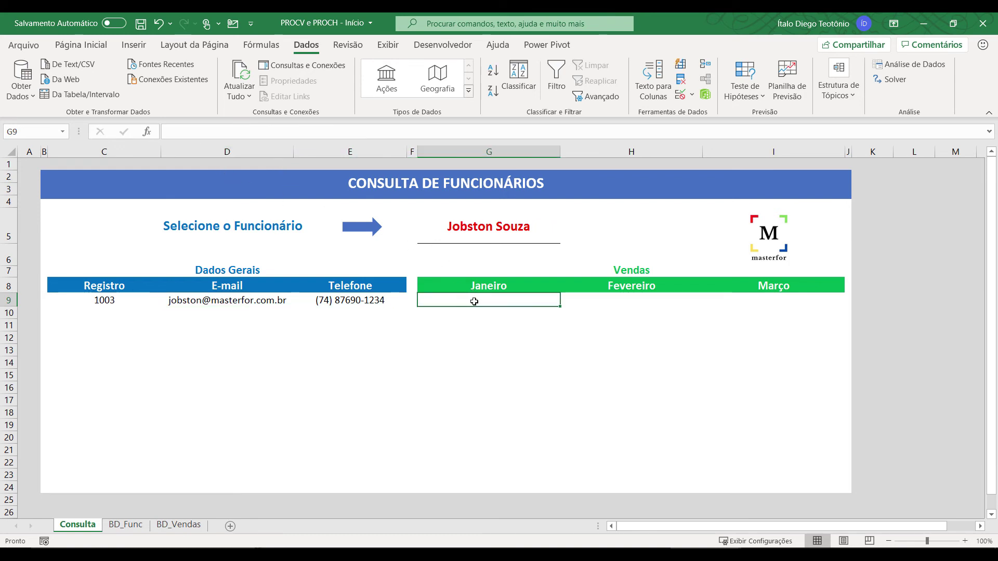
type("=proc")
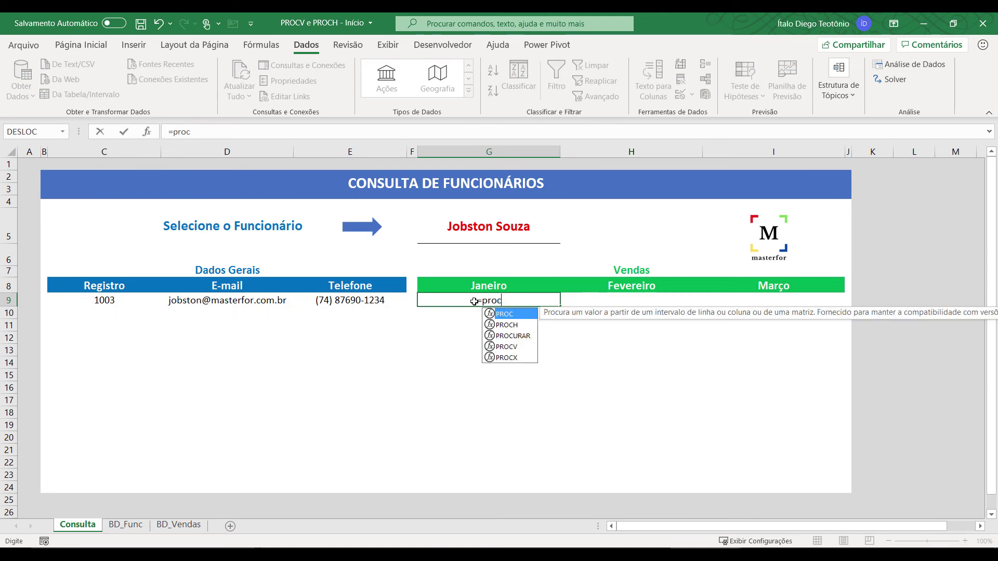
type("h(")
left_click(478, 233)
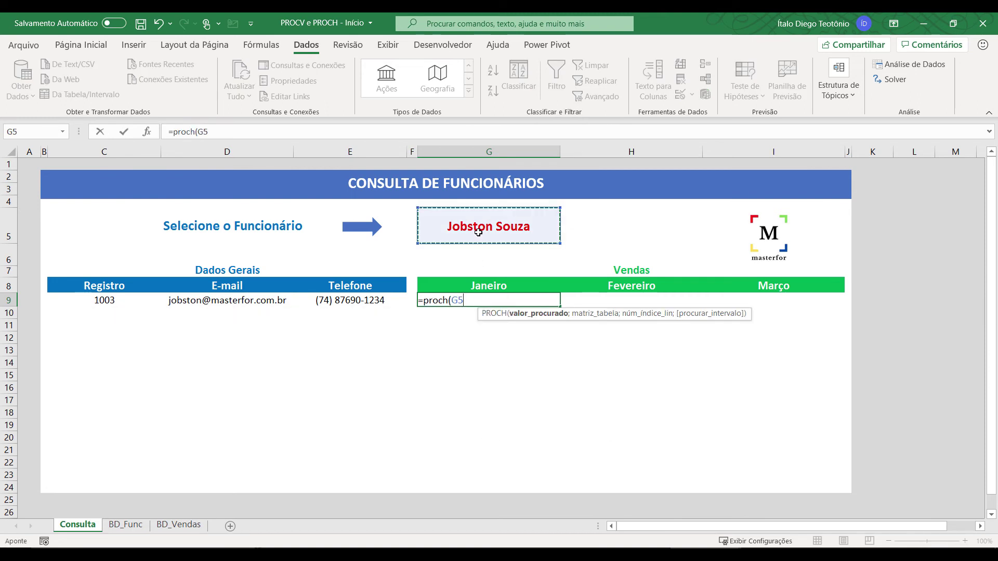
key("F4")
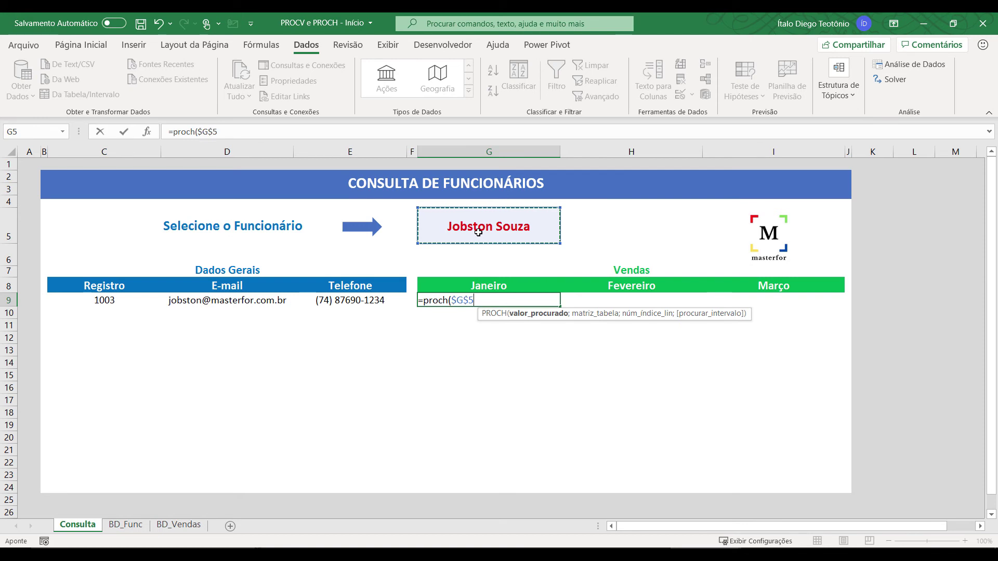
type(";")
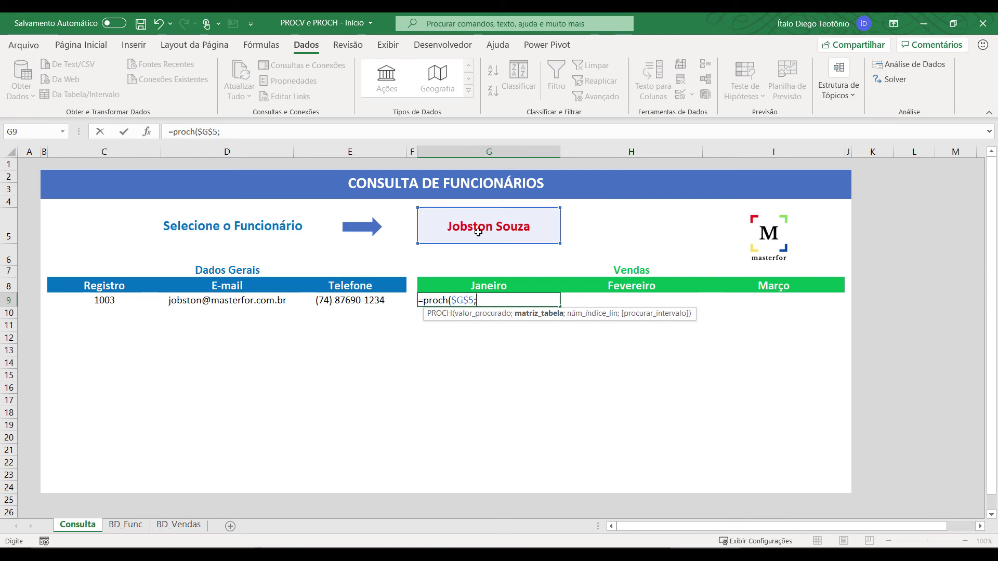
type("bd")
key("Down")
key("Down")
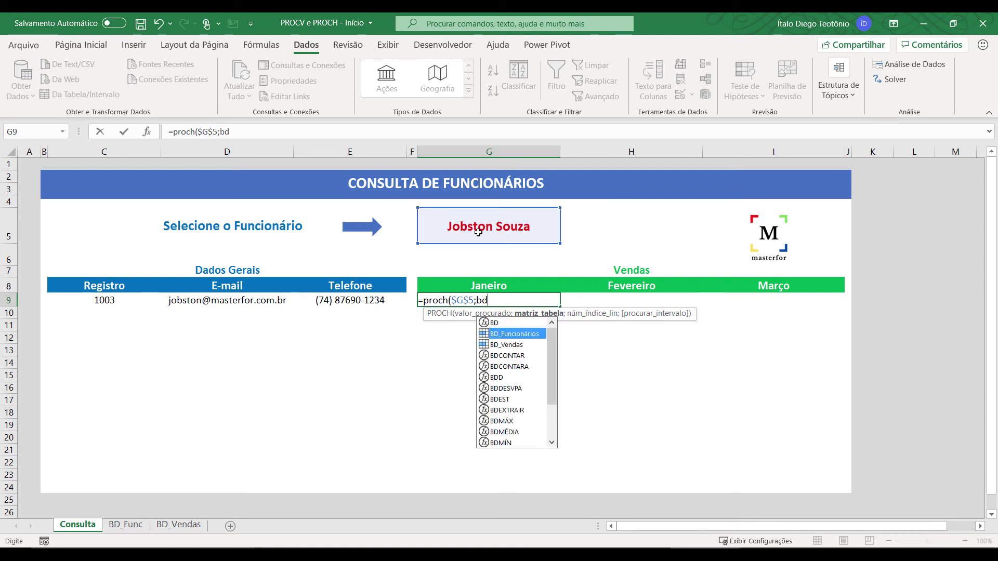
key("Tab")
type(";")
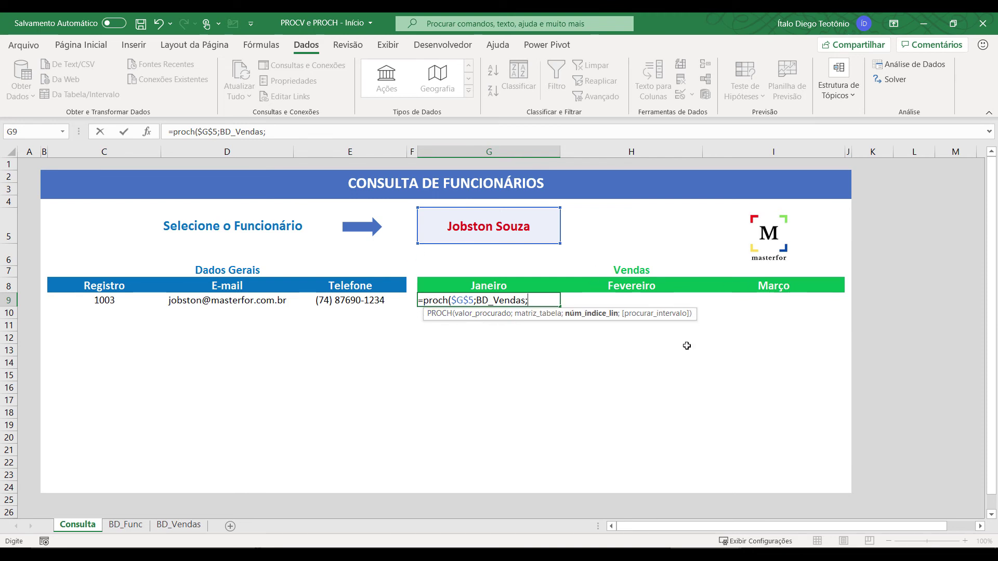
type("2;")
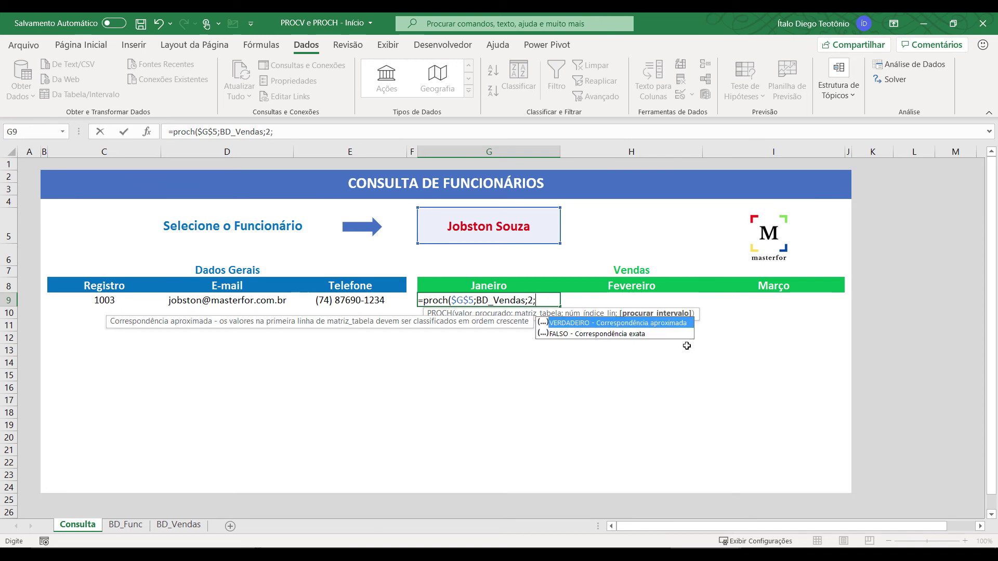
type("0)")
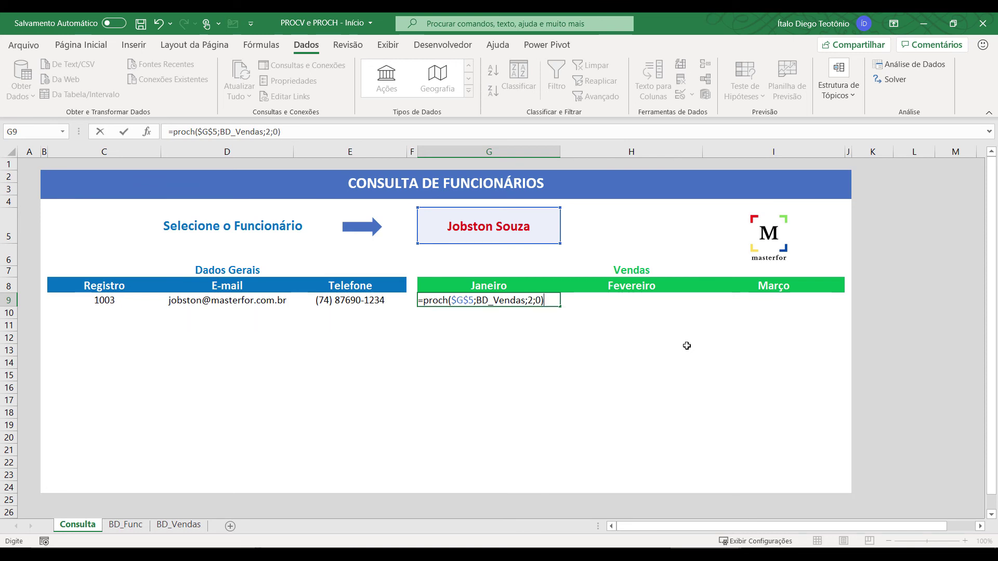
key("Return")
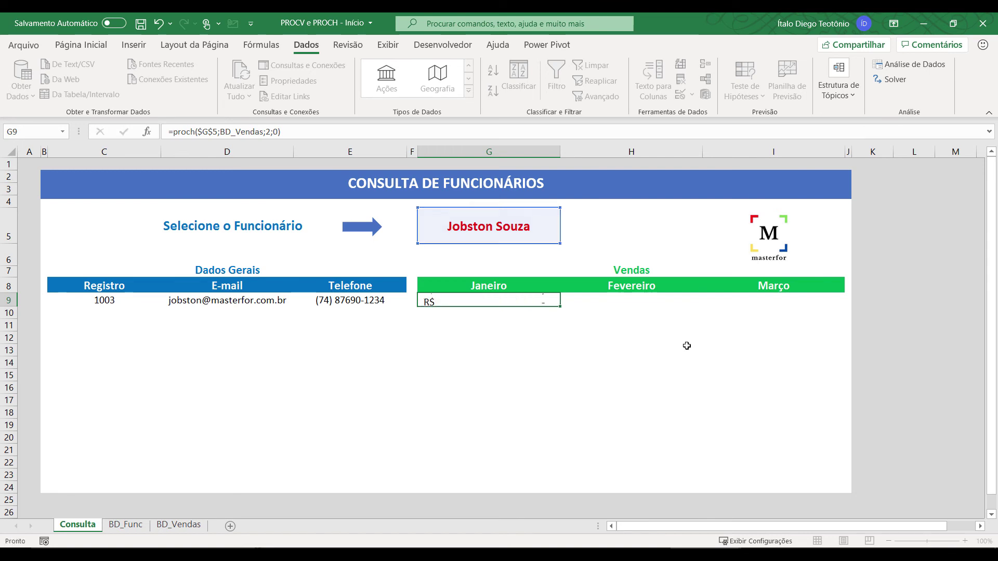
- Fill the G9 formula across to H9:I9 and set the row index in H9 to 3 for Fevereiro
left_click(546, 304)
left_click_drag(560, 305, 755, 305)
double_click(675, 300)
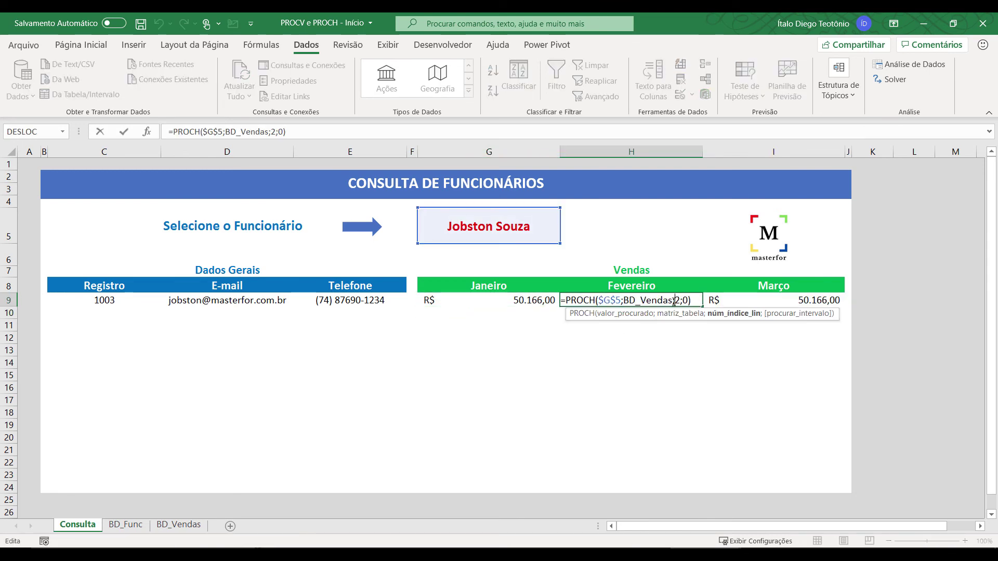
key("Delete")
type("3")
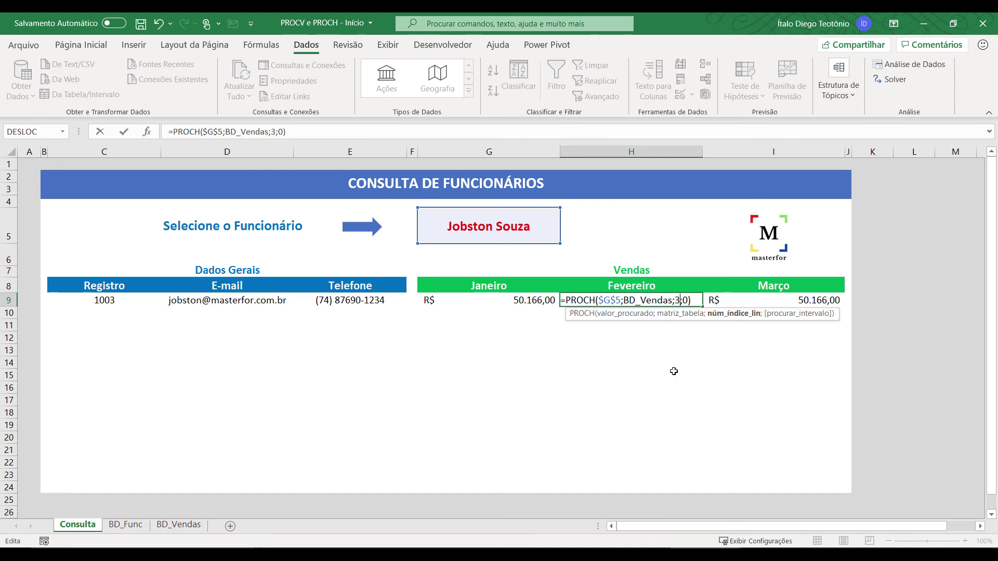
key("Tab")
- Change the row index of the PROCH formula in I9 so it retrieves the Março sales
key("F2")
key("Left")
key("Left")
key("Left")
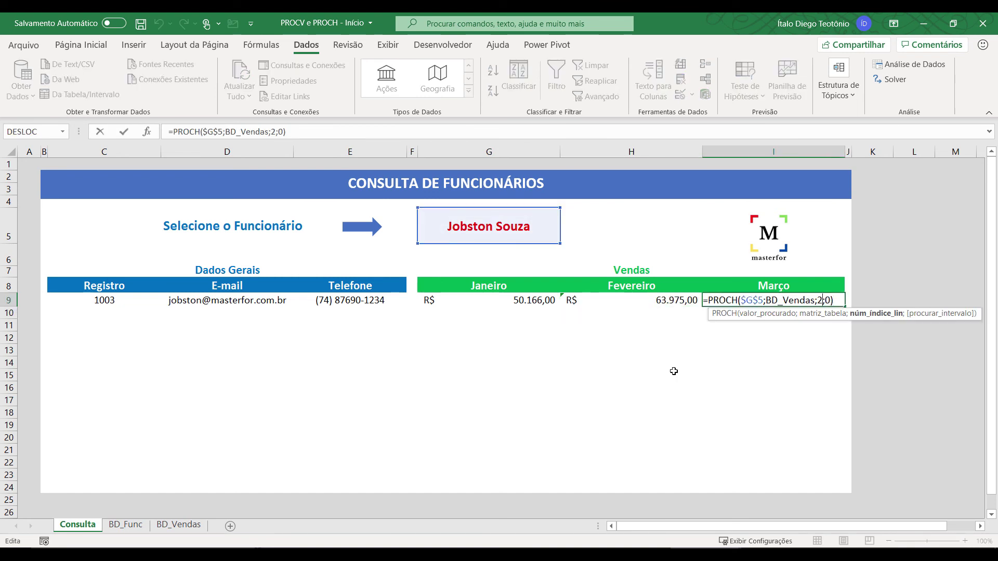
key("Return")
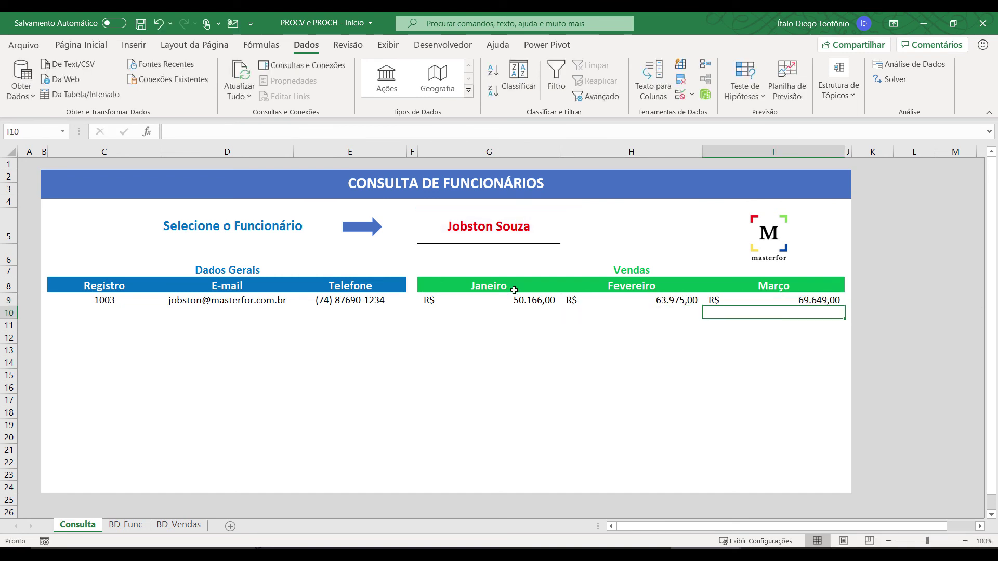
- Insert a 2D clustered column chart from the monthly sales headers and values in G8:I9
left_click_drag(511, 286, 780, 300)
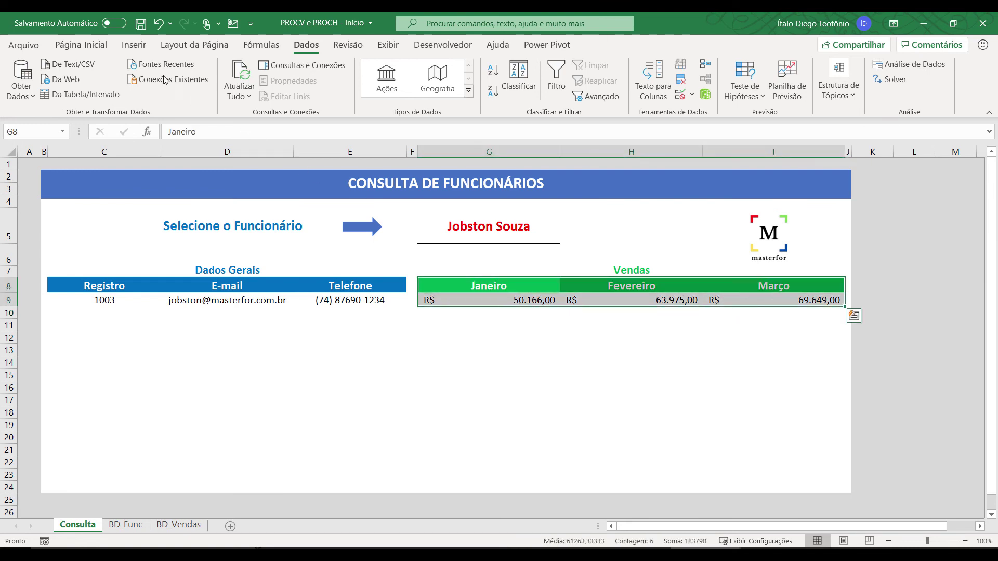
left_click(134, 45)
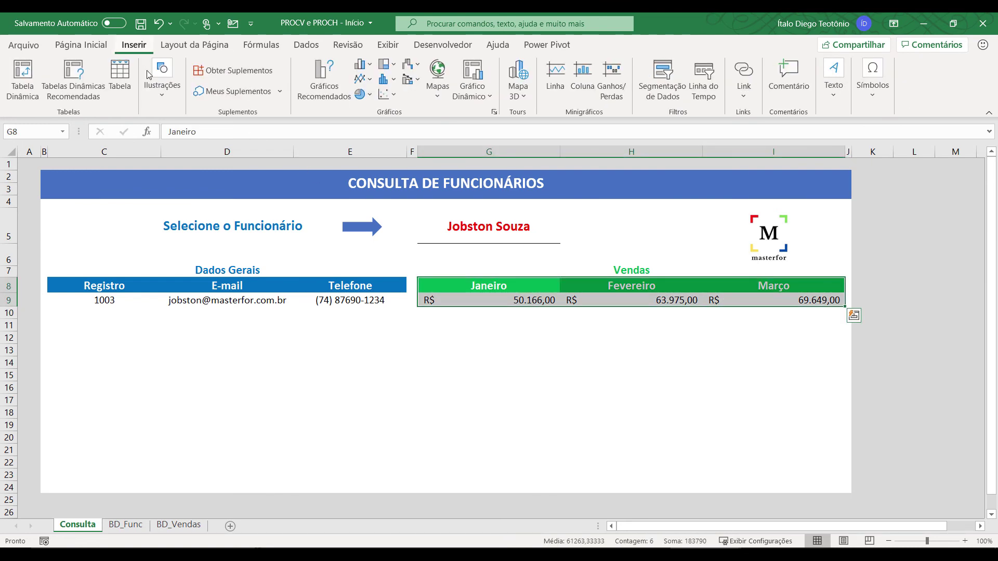
left_click(371, 67)
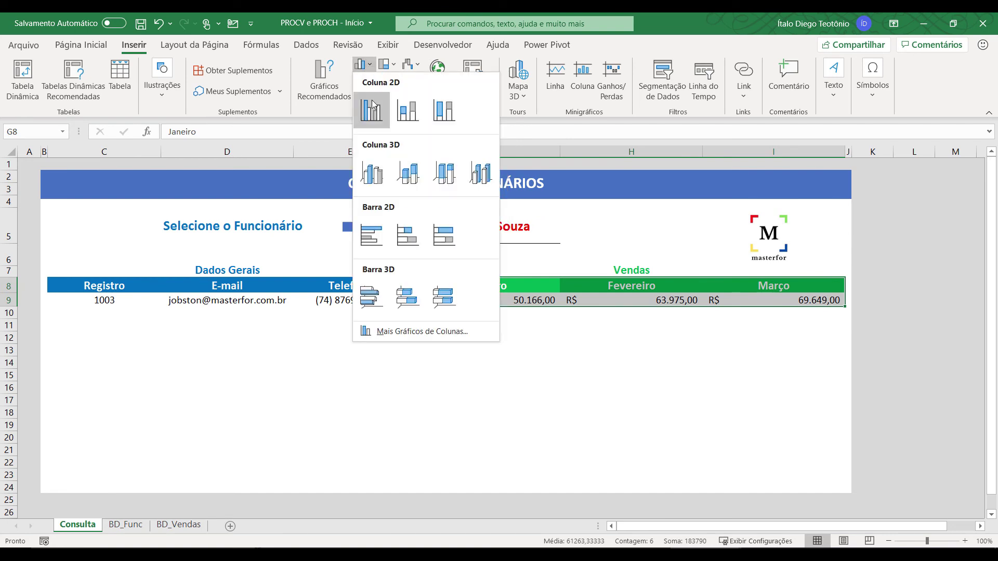
left_click(373, 107)
- Place the chart just below the Vendas table and resize it to span columns G to I, down to row 24
left_click_drag(562, 259, 640, 314)
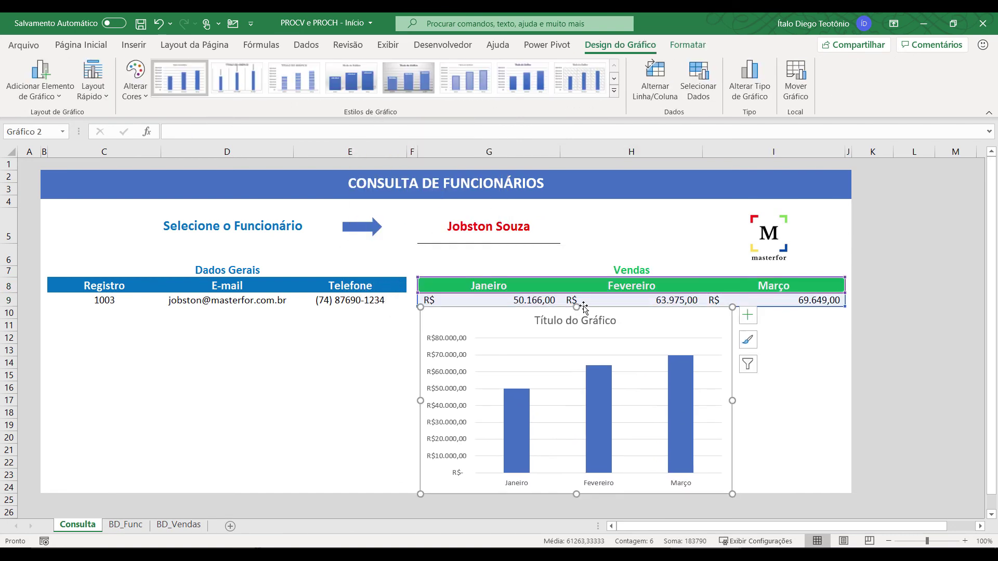
left_click_drag(576, 307, 575, 313)
left_click_drag(535, 317, 529, 317)
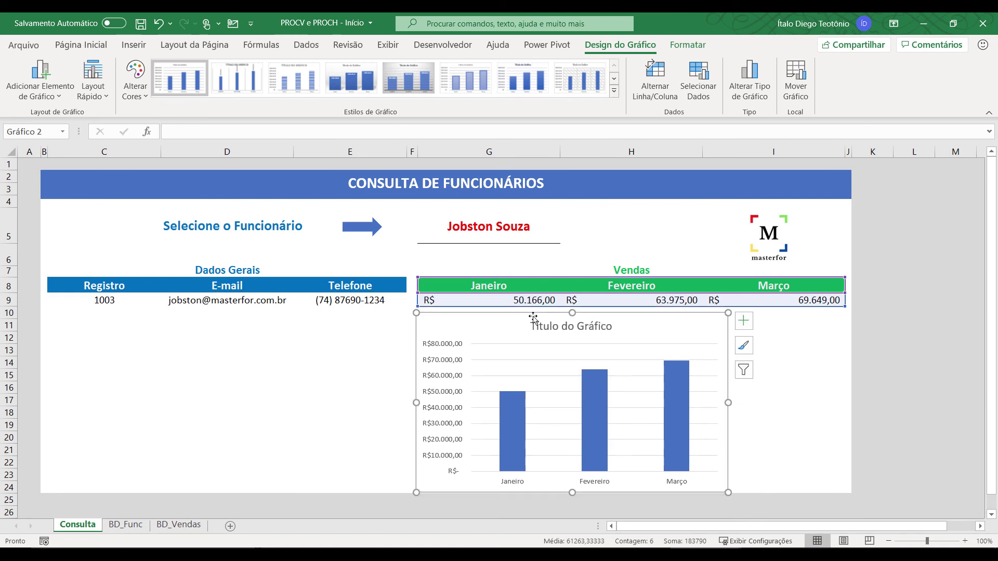
left_click_drag(727, 401, 844, 395)
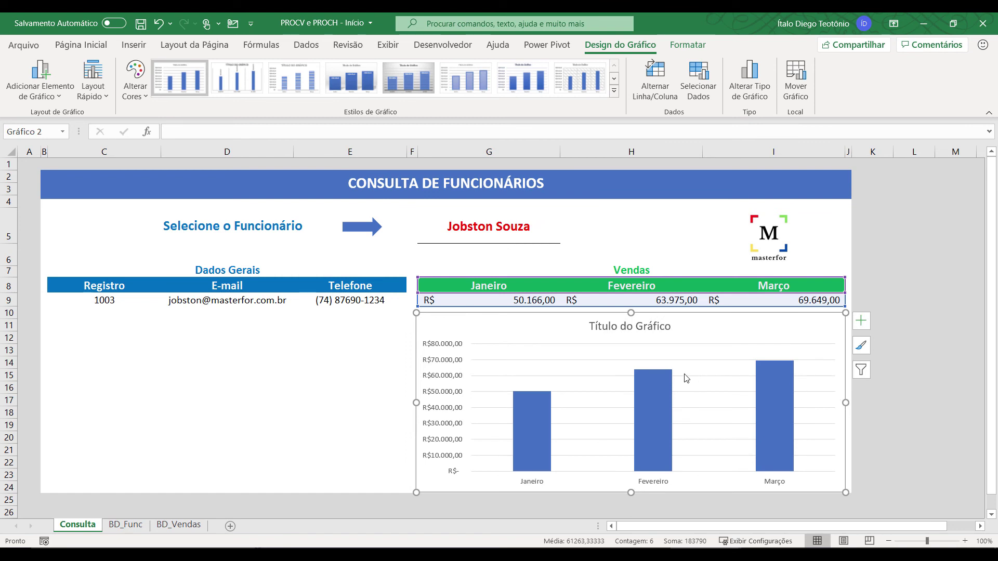
- Fill the chart's data columns with the standard green used in the Vendas table header
left_click(650, 407)
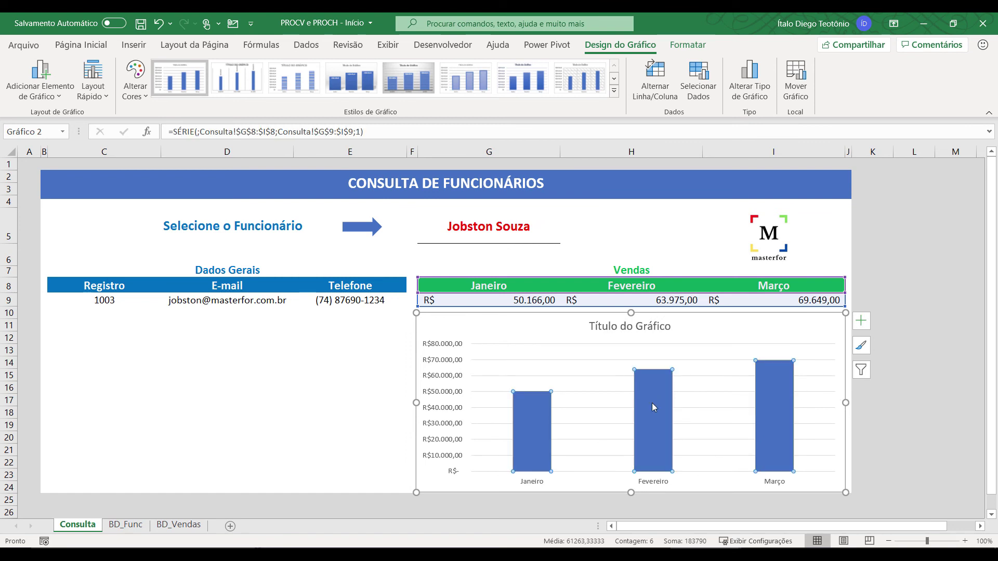
left_click(687, 45)
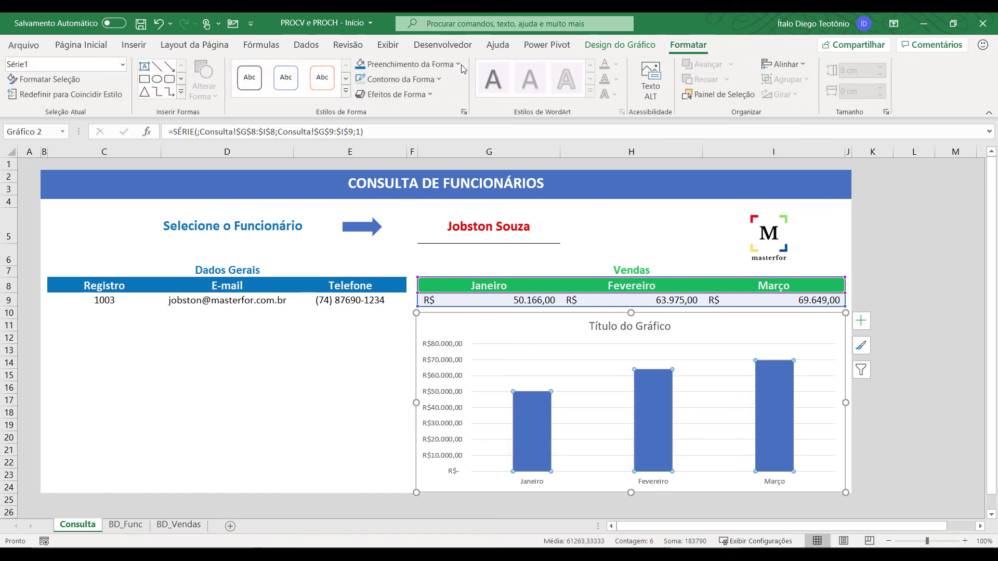
left_click(406, 63)
left_click(411, 208)
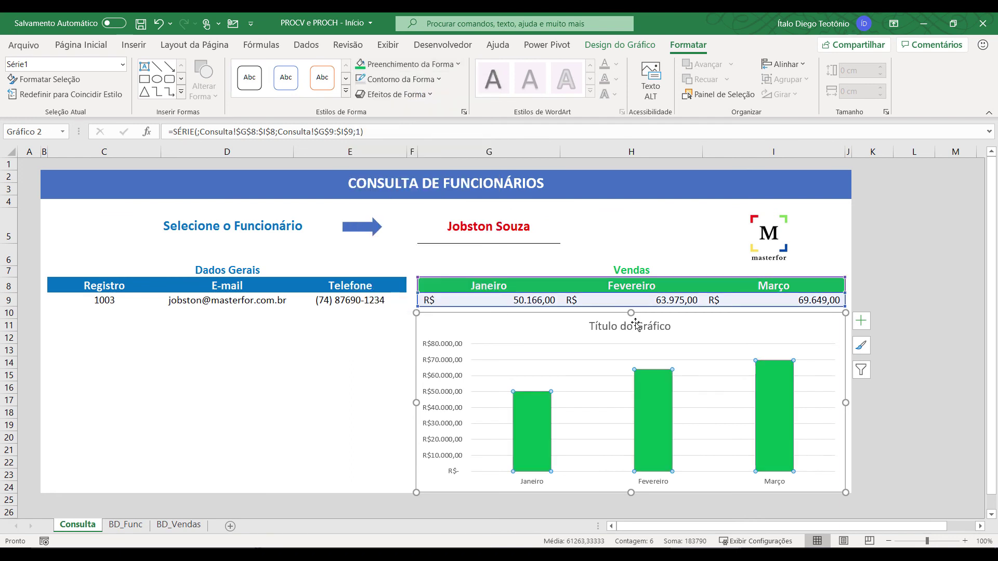
- Replace the chart title text with "Vendas Primeiro Trimestre"
left_click(598, 326)
left_click_drag(589, 326, 674, 326)
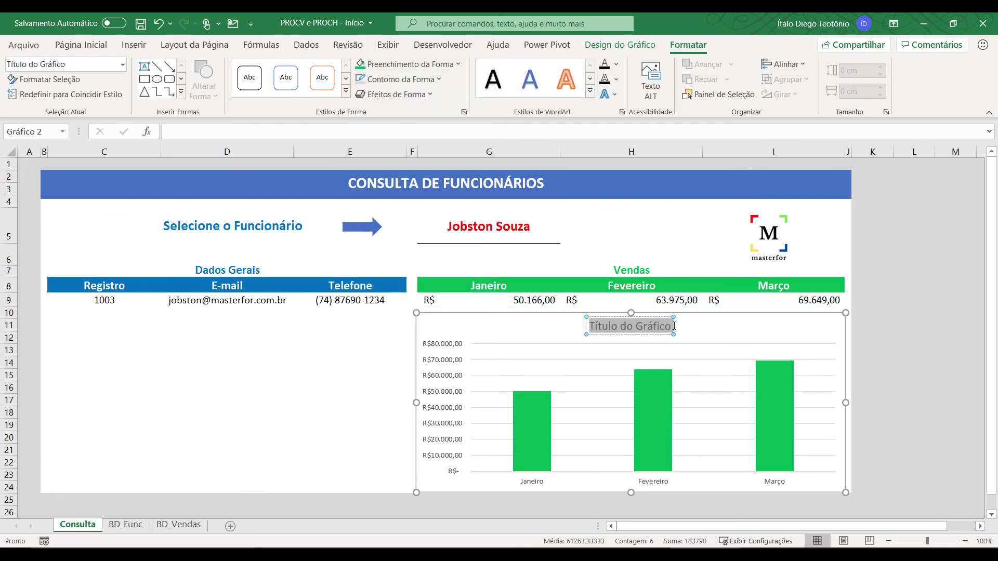
type("Vendas P")
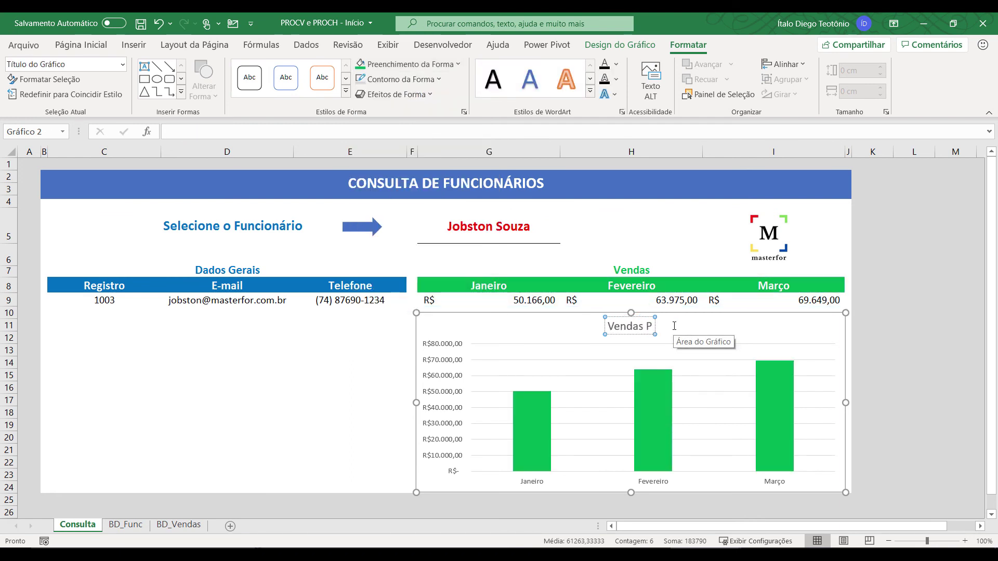
type("rimeiro Trimestre")
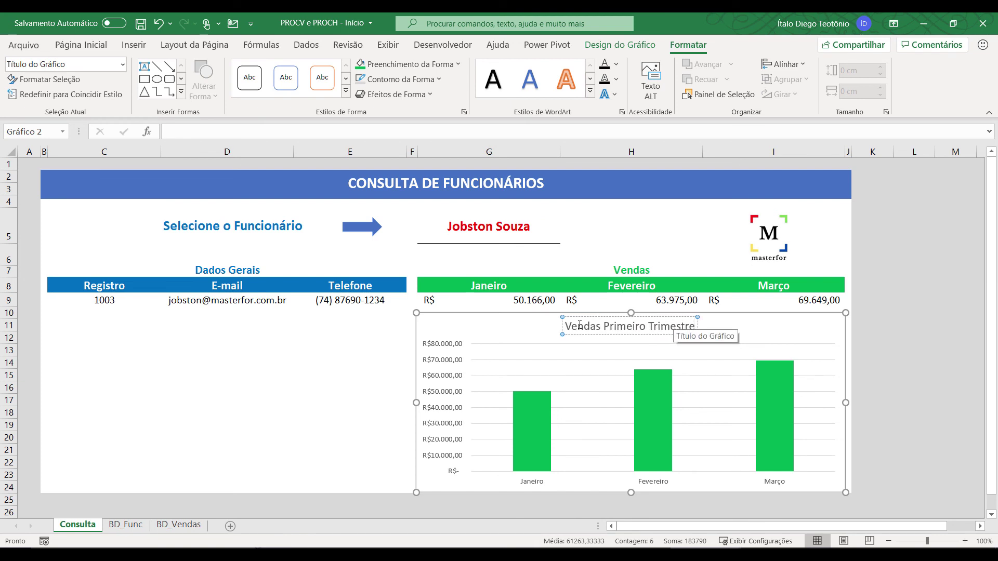
- Give the chart title a standard blue fill and white text
left_click_drag(580, 325, 695, 327)
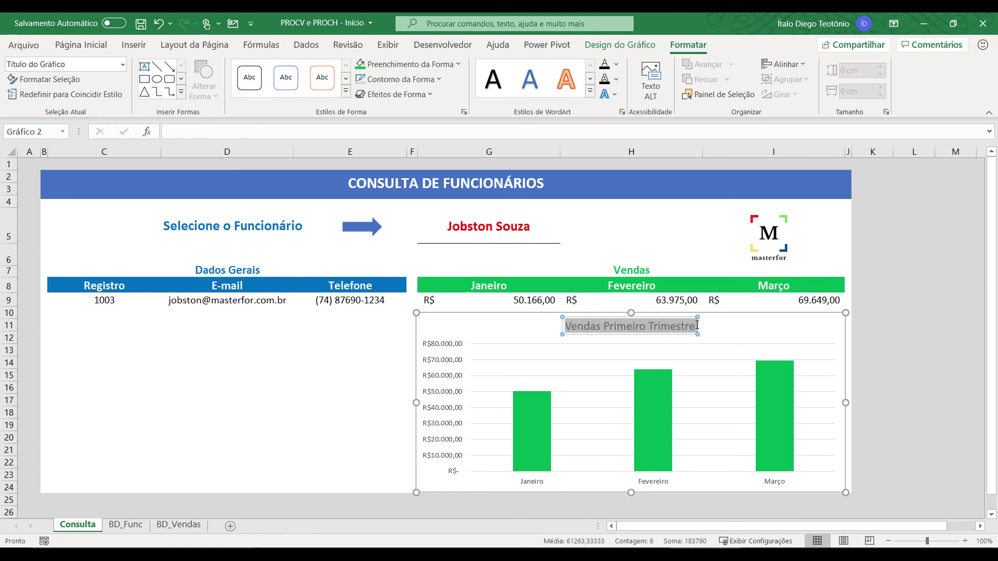
left_click(81, 44)
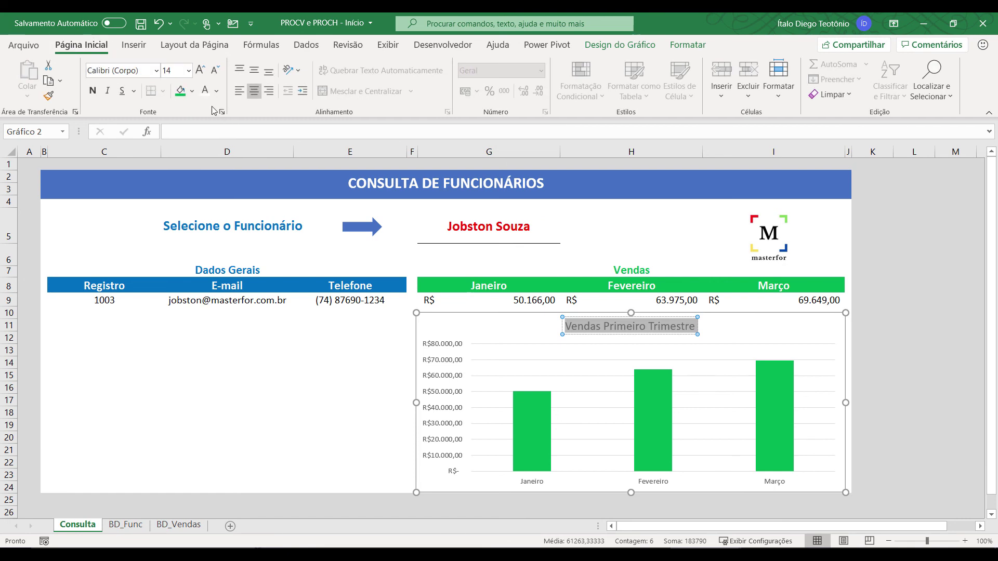
left_click(192, 91)
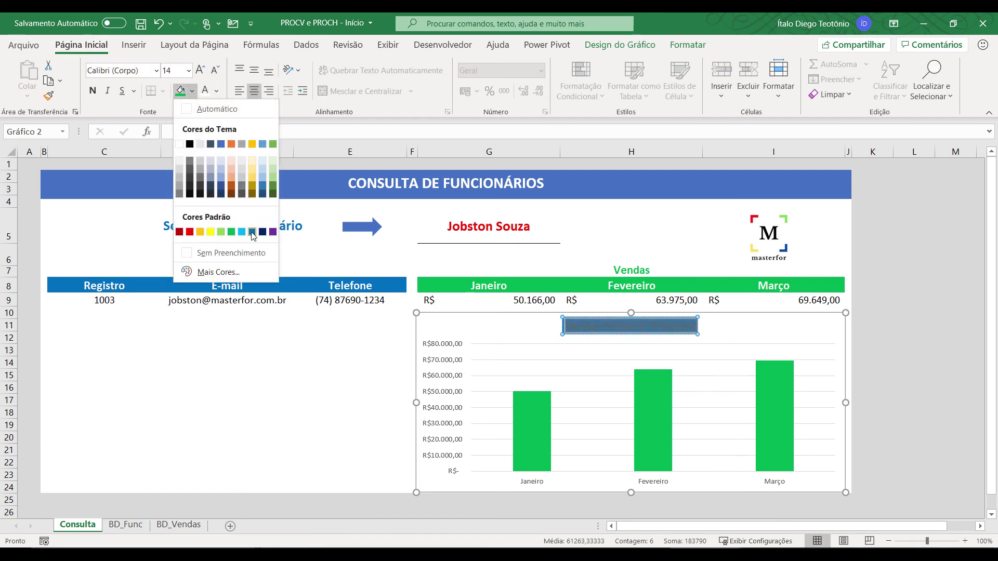
left_click(250, 230)
left_click(206, 92)
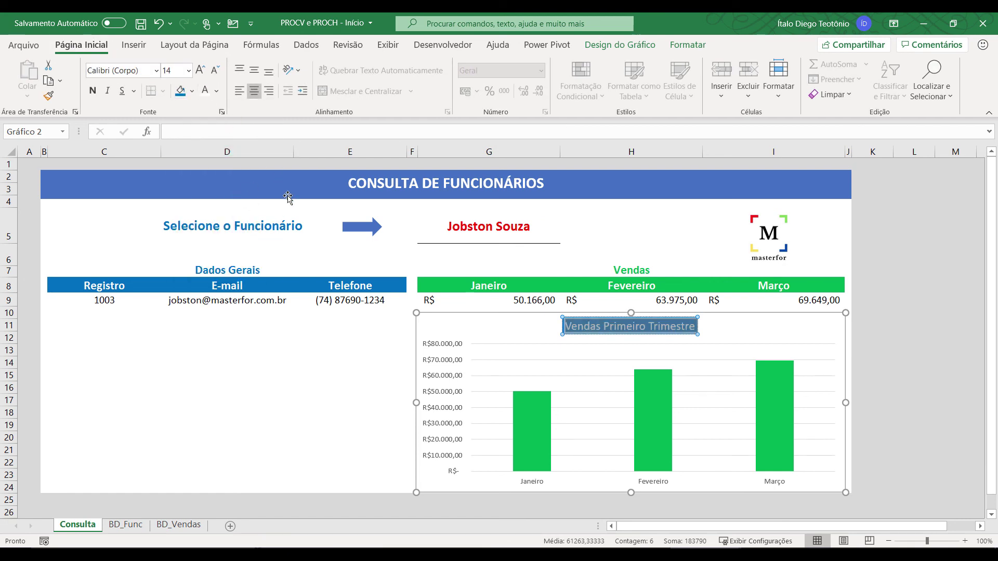
- Add data labels to the chart columns and format them with a blue fill and white text
left_click(528, 428)
right_click(529, 429)
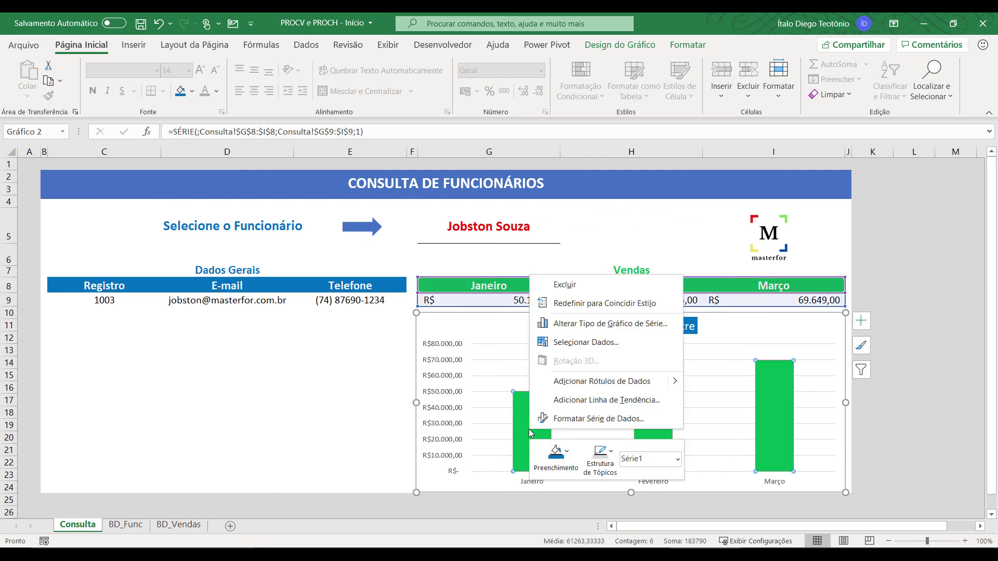
left_click(581, 384)
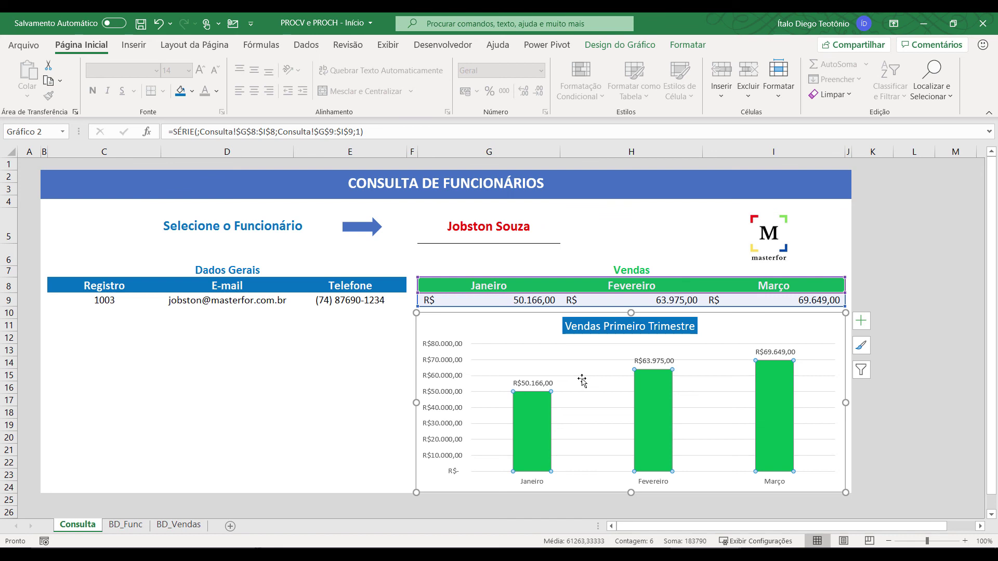
left_click(535, 383)
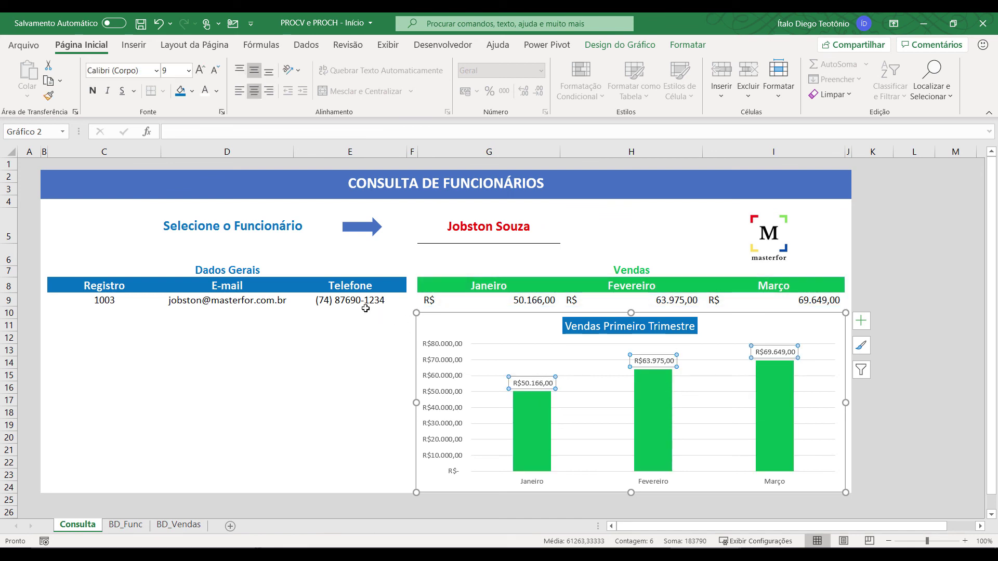
left_click(181, 91)
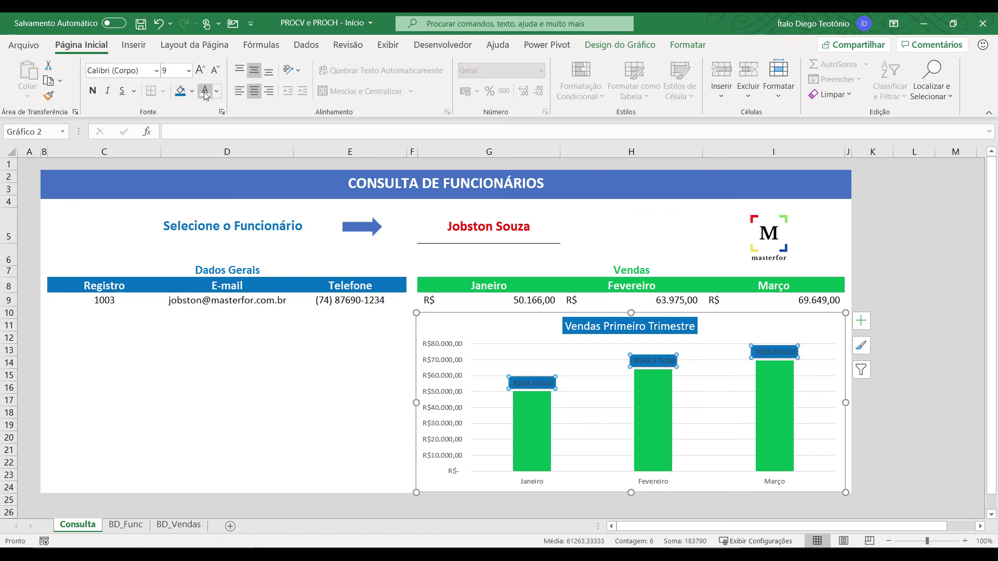
left_click(205, 92)
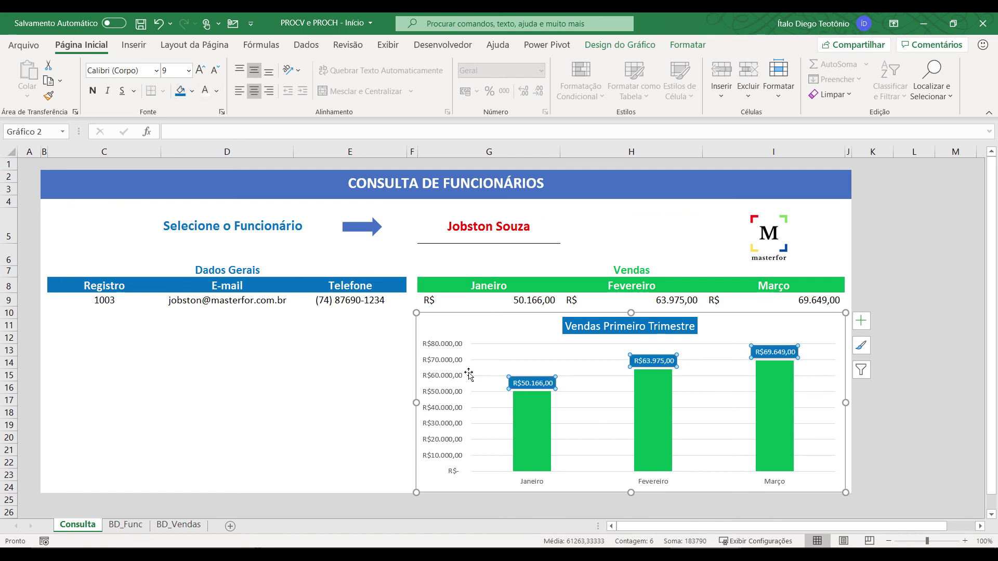
- Remove the gridlines from the chart
left_click(497, 366)
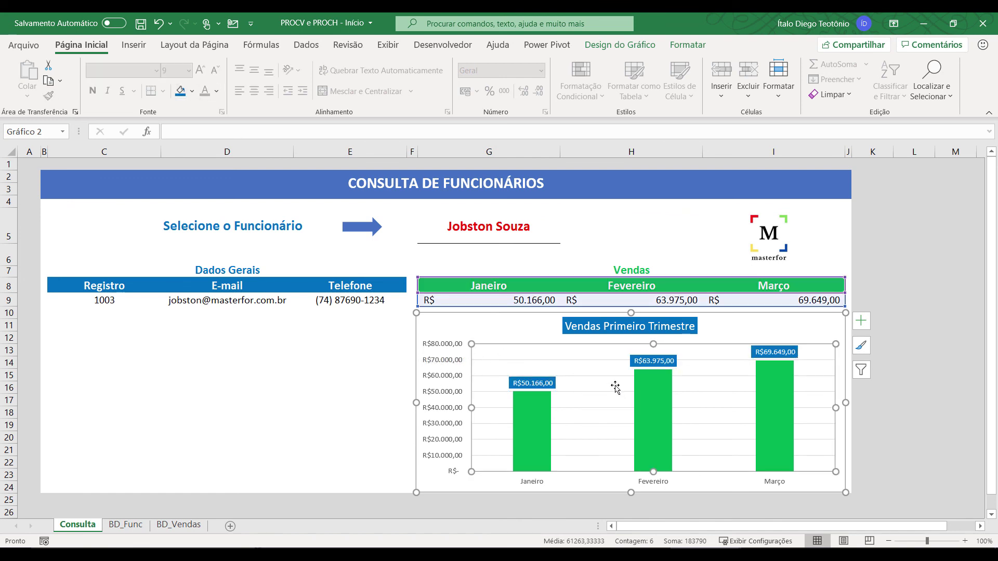
left_click(861, 322)
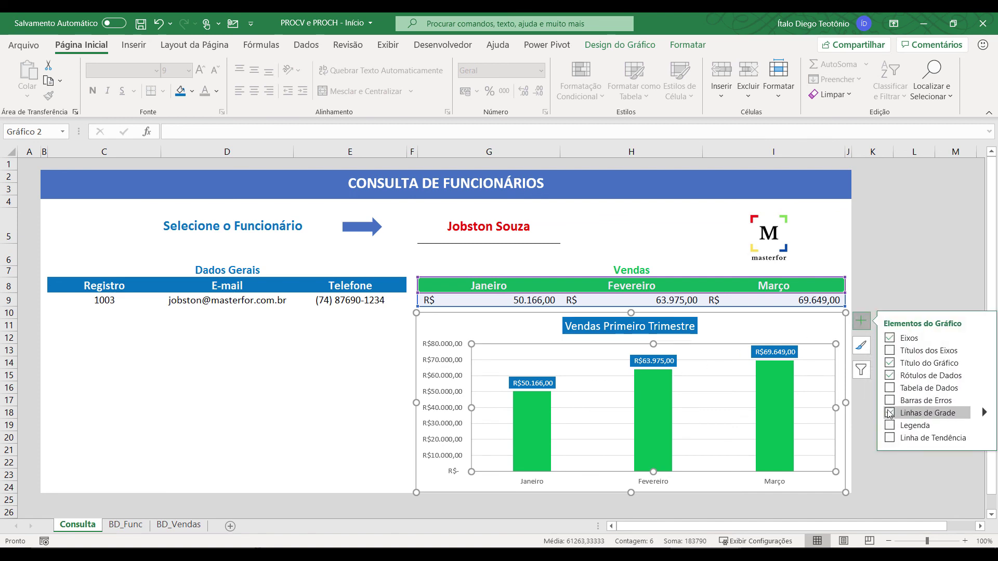
left_click(890, 412)
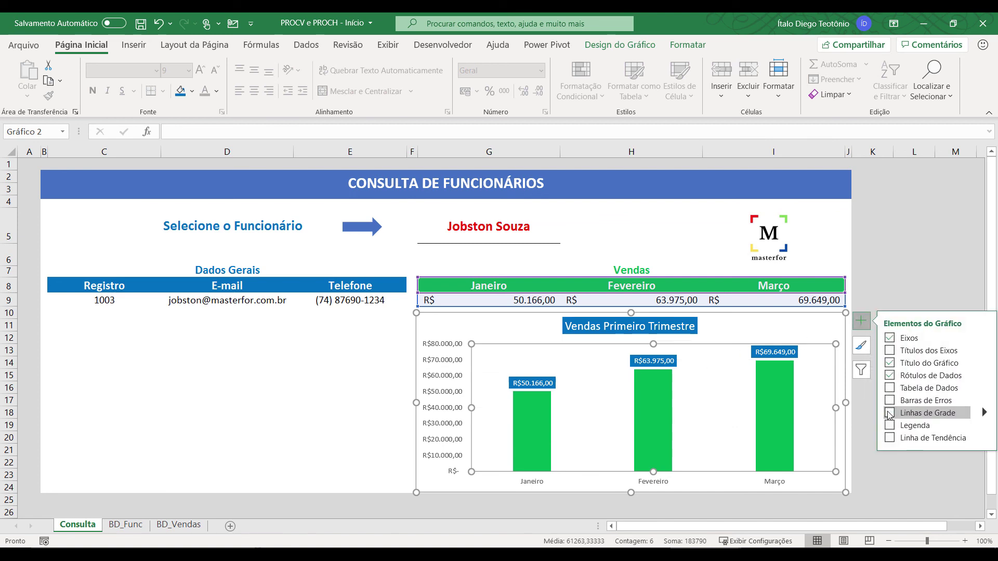
left_click(380, 404)
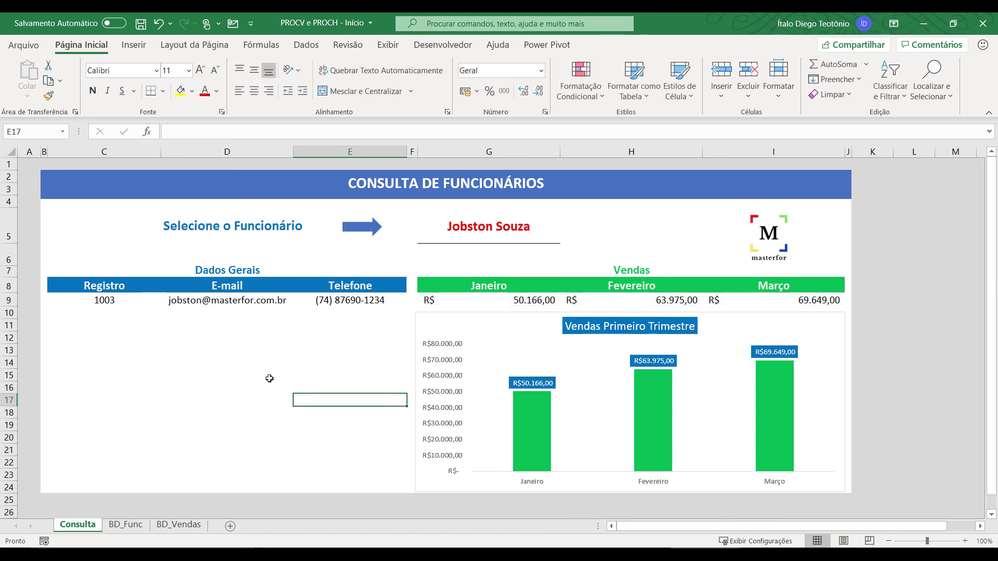
- Choose the first and the fourth employee in the G5 drop-down list to test the lookups and chart
left_click(494, 232)
left_click(566, 238)
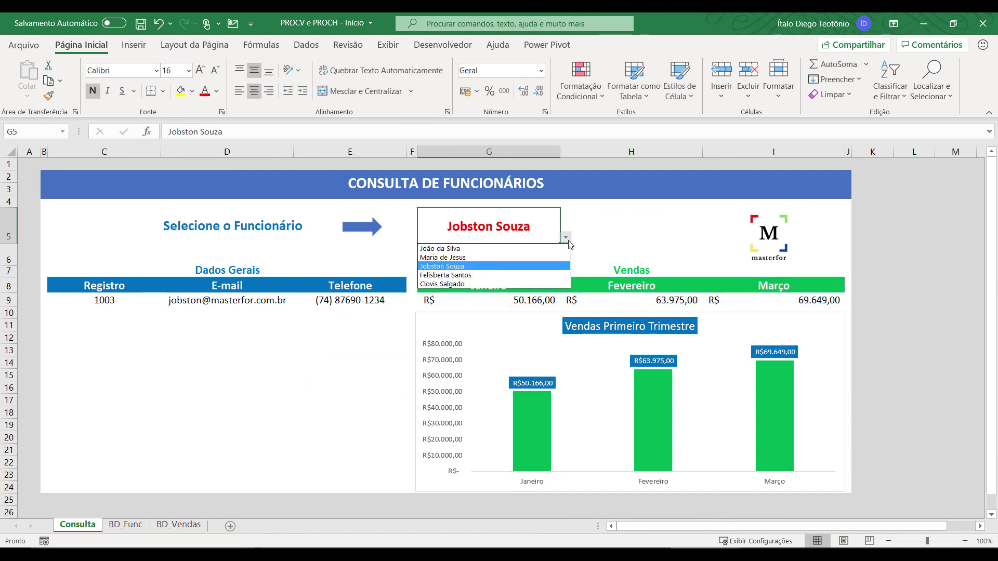
left_click(550, 250)
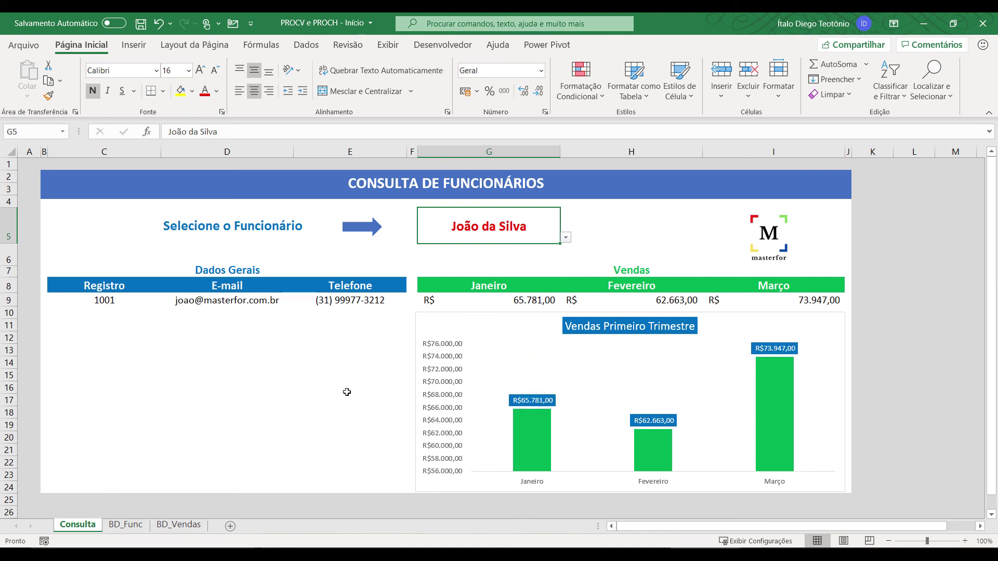
left_click(565, 238)
left_click(528, 276)
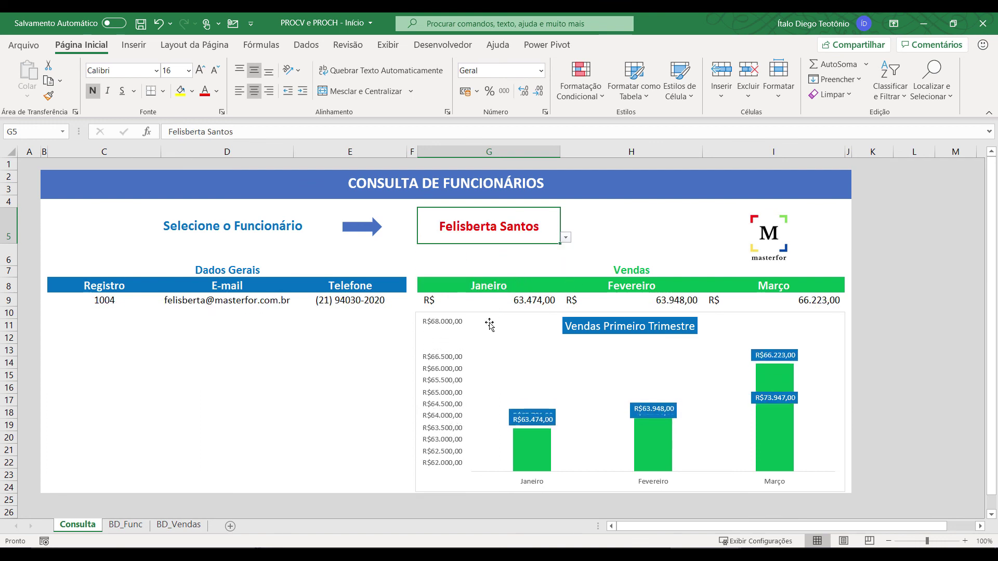
- Set the chart's vertical axis limits to a minimum of 0 and a maximum of 100000
left_click(450, 394)
left_click(449, 394)
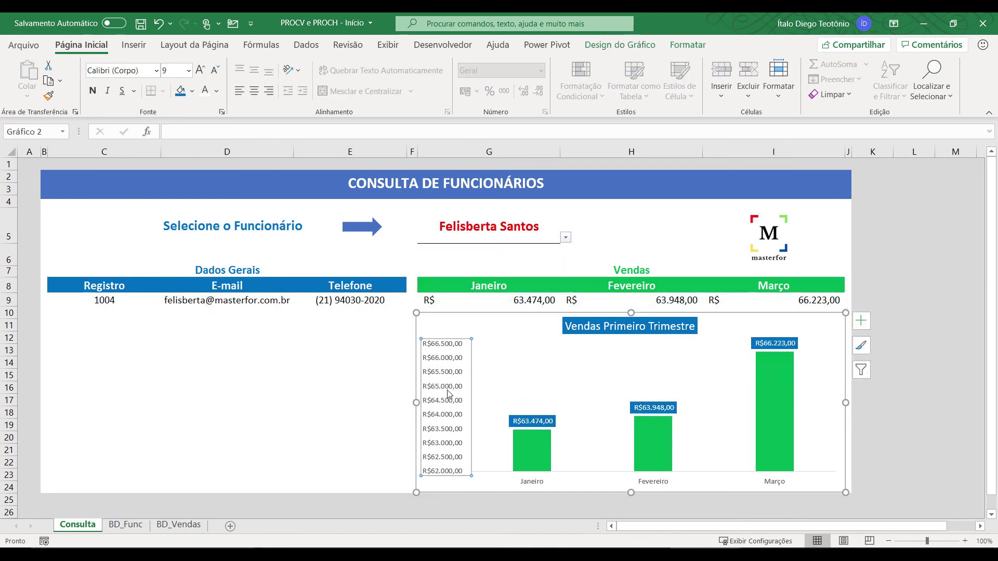
right_click(450, 393)
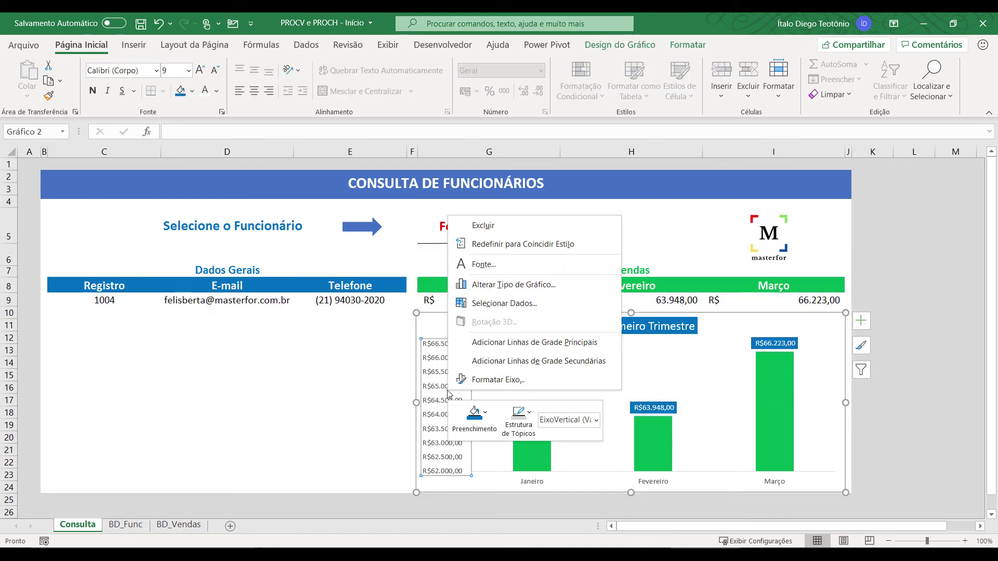
left_click(474, 382)
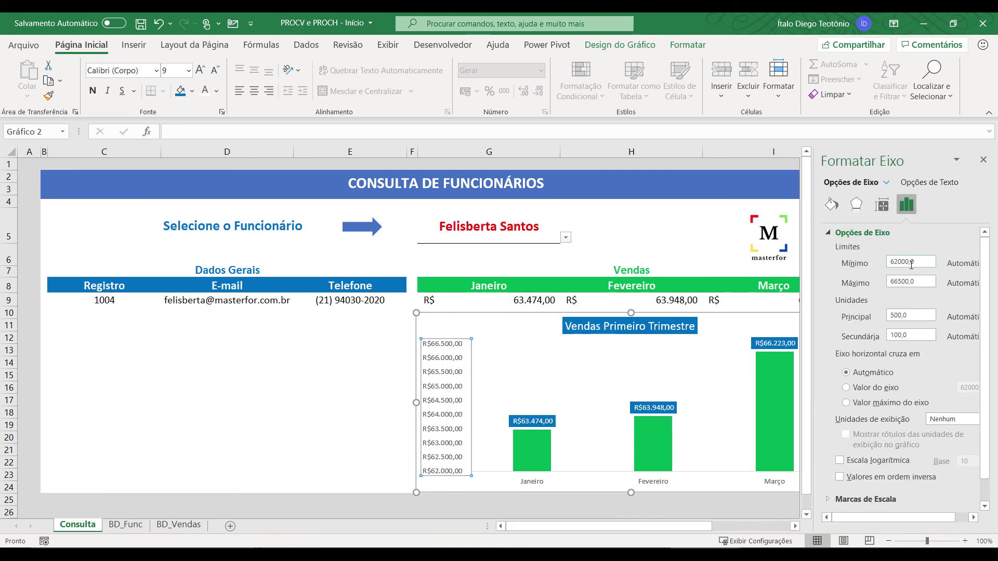
left_click(848, 264)
type("0")
key("Tab")
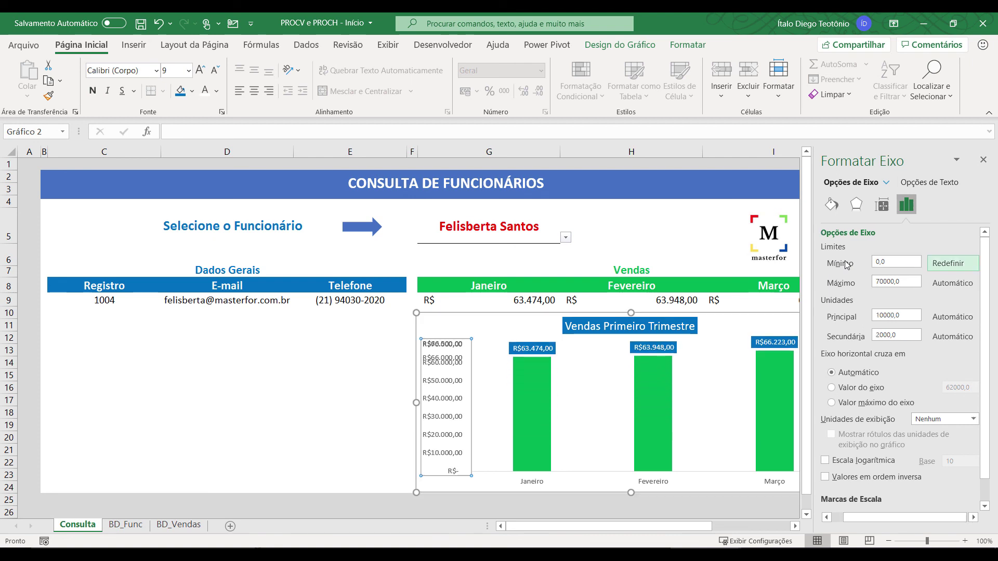
type("1")
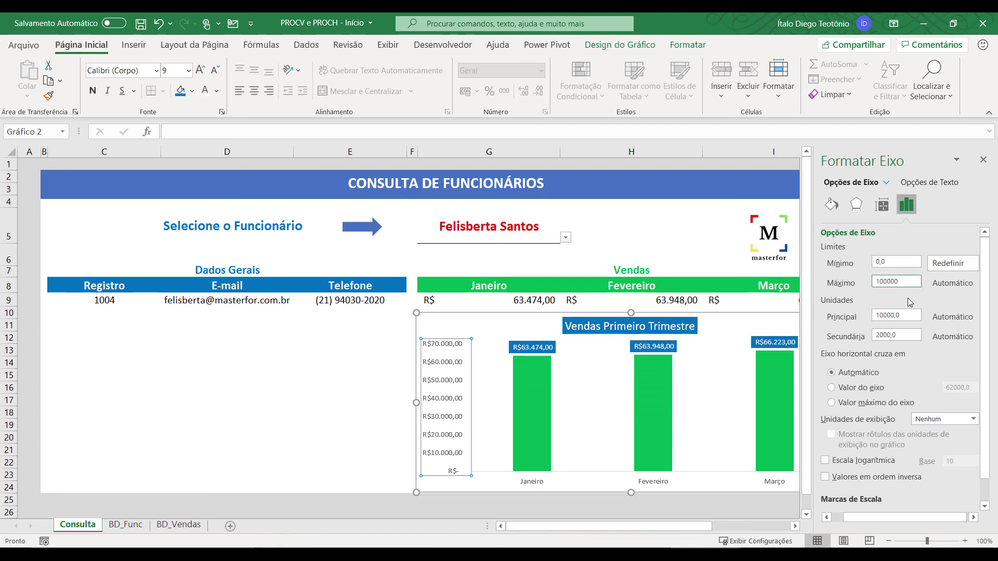
type("00000")
key("Tab")
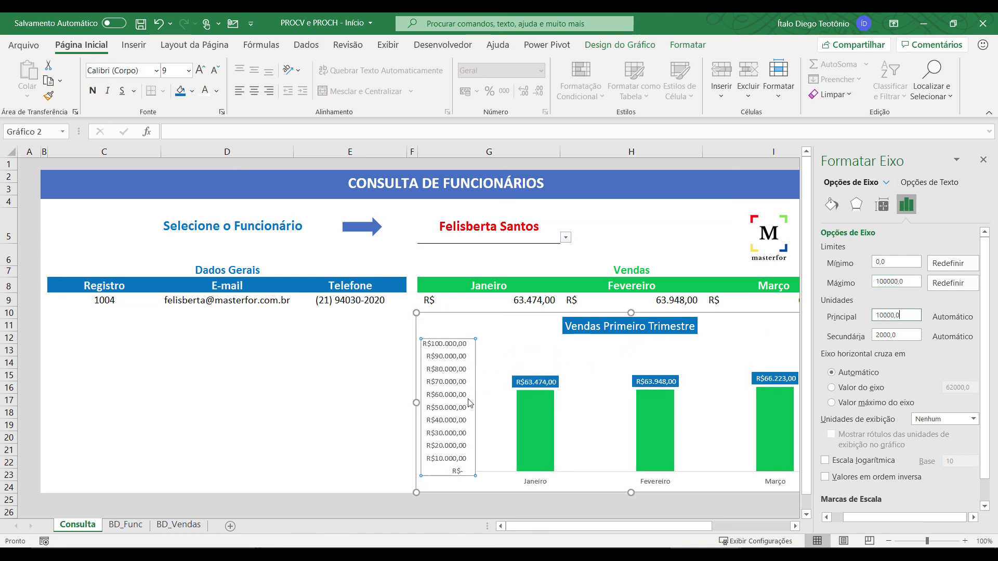
- Set the vertical axis major unit to 20000 and close the axis formatting options
left_click_drag(903, 316, 841, 314)
type("20000")
key("Return")
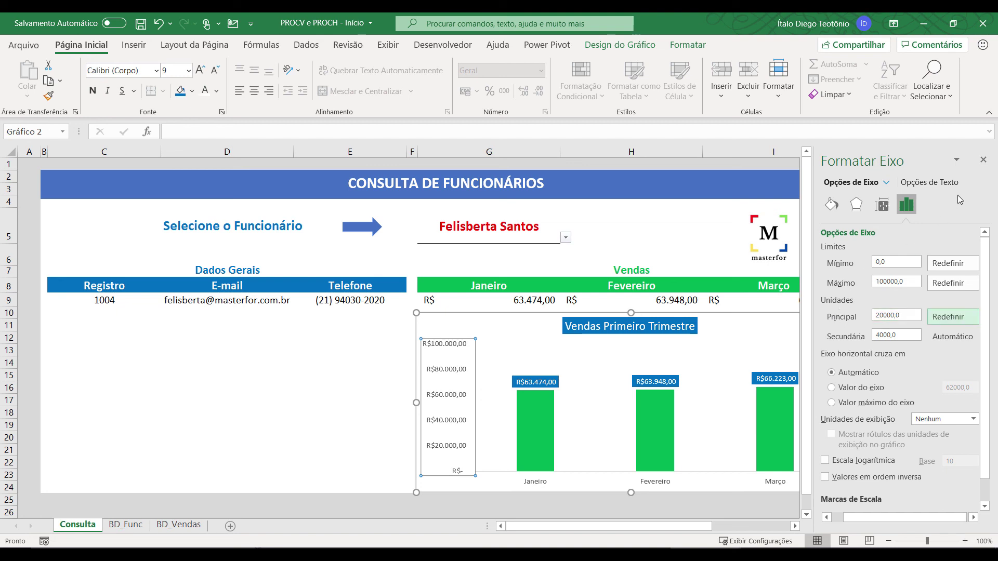
left_click(983, 159)
left_click(362, 391)
- Test the fixed axis scale by choosing the first and then the last employee in the G5 drop-down list
left_click(523, 232)
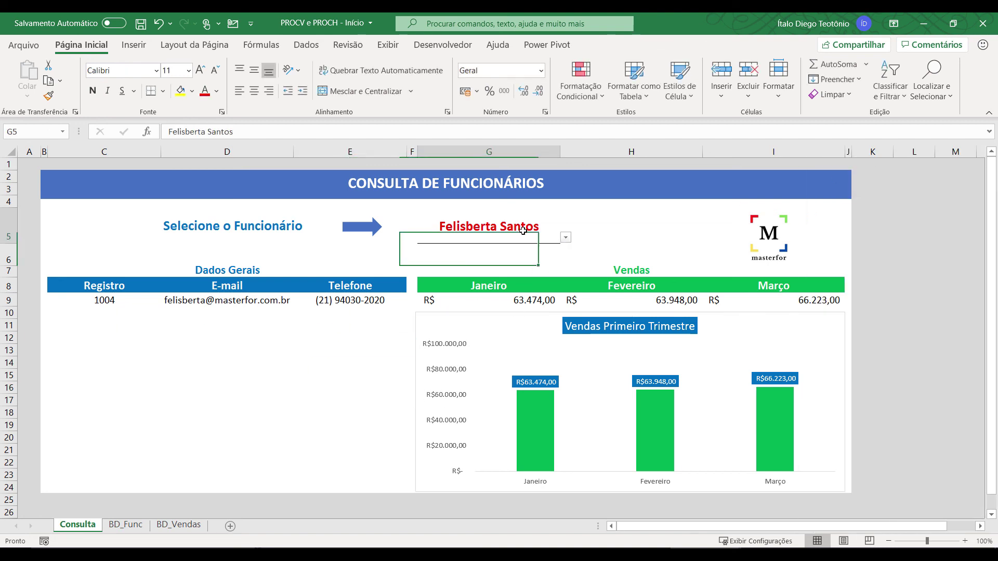
left_click(566, 237)
left_click(499, 248)
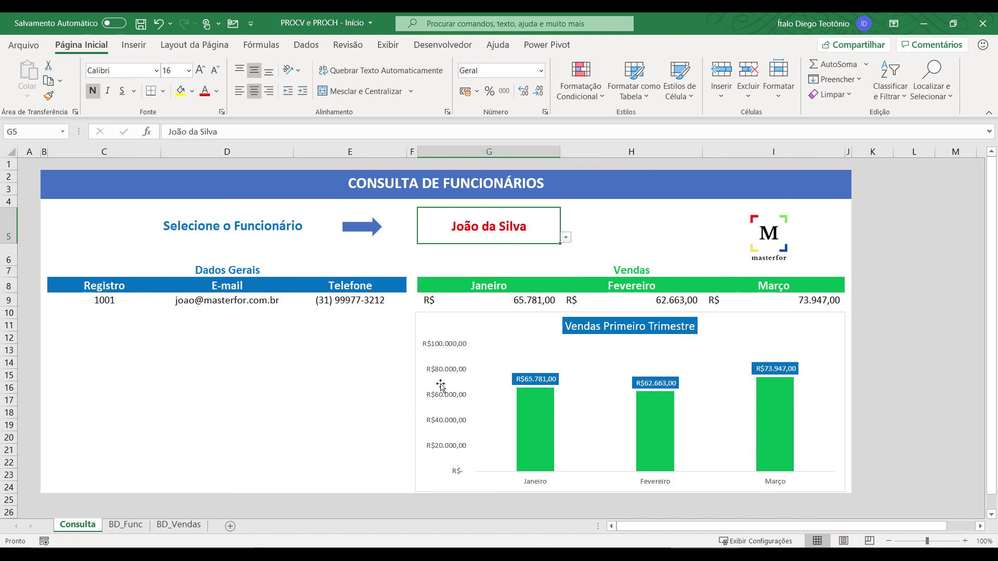
left_click(566, 238)
left_click(526, 283)
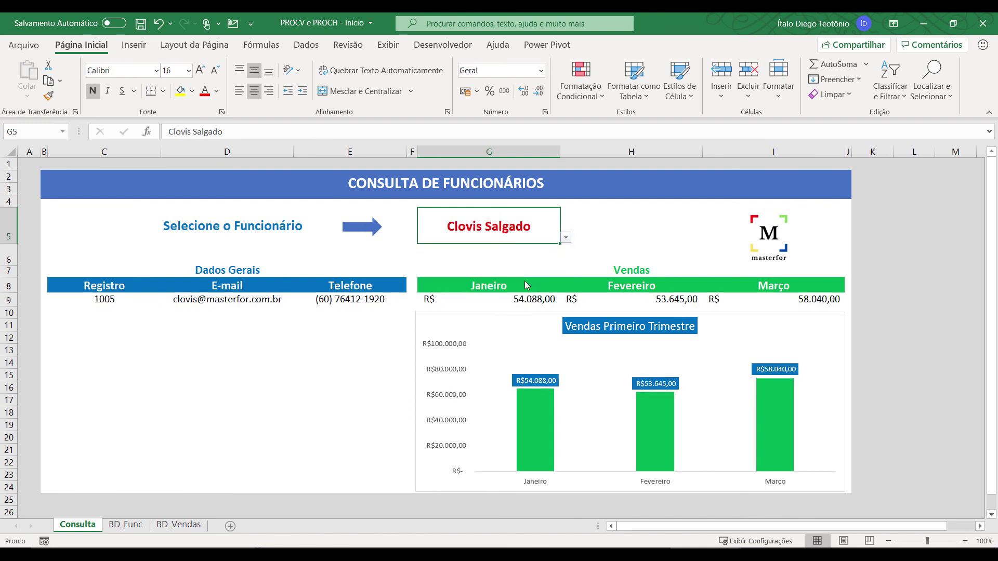